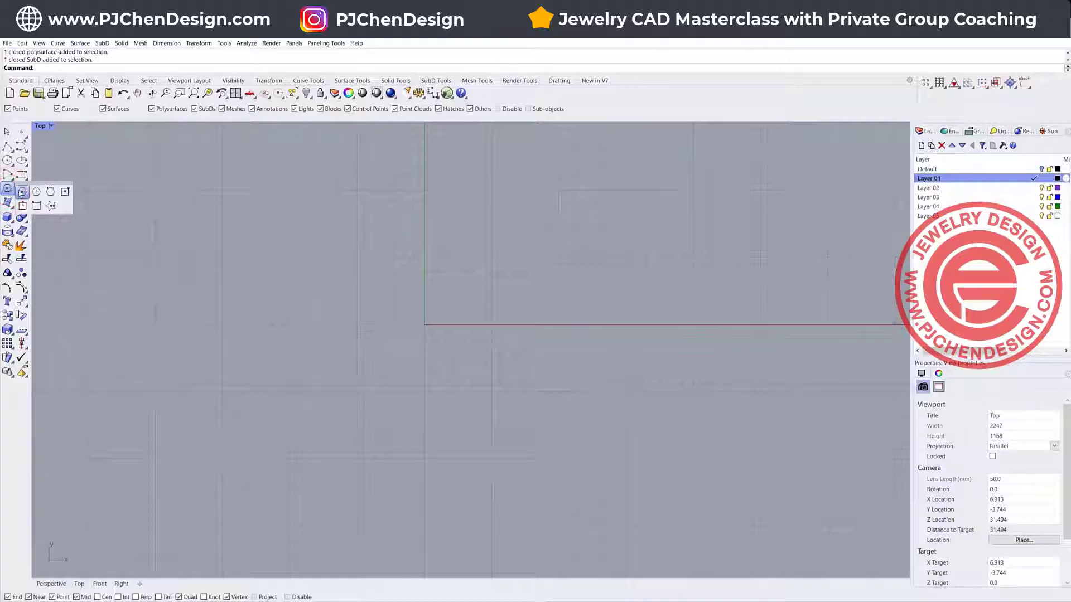
Draw a five-sided inscribed polygon centred on the origin with one corner pointing straight up, and delete it.
{"action": "left_click", "coordinate": [21, 192]}
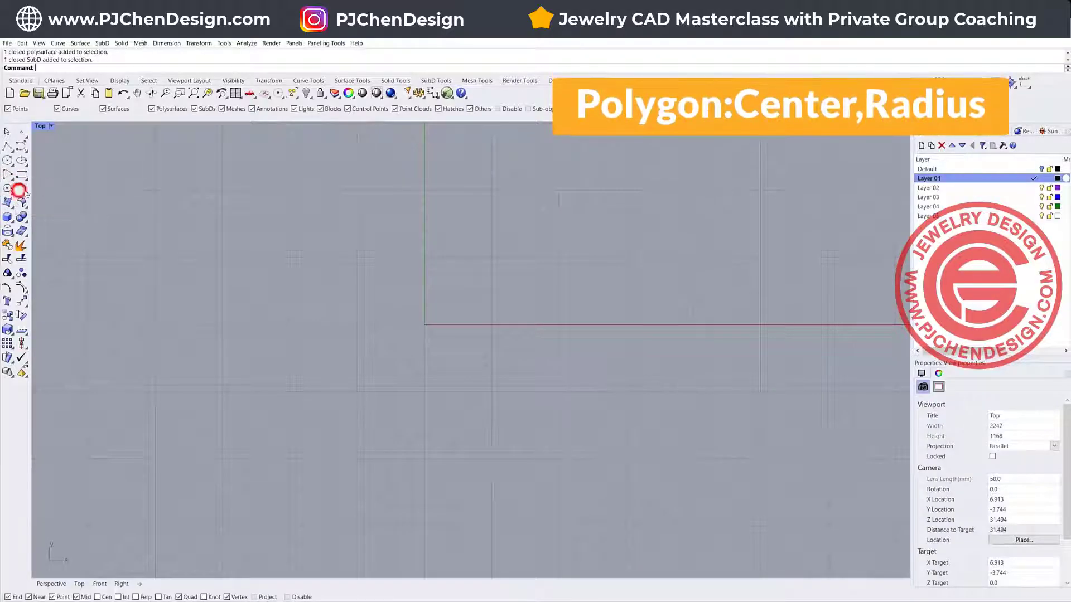
{"action": "type", "text": "0"}
{"action": "key", "text": "Return"}
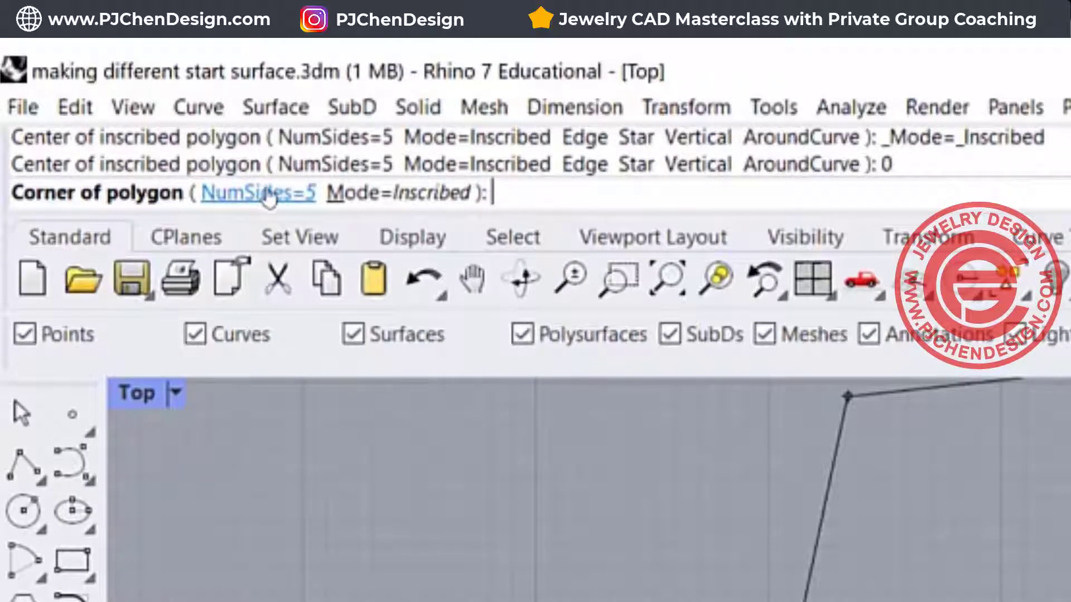
{"action": "left_click", "coordinate": [251, 193]}
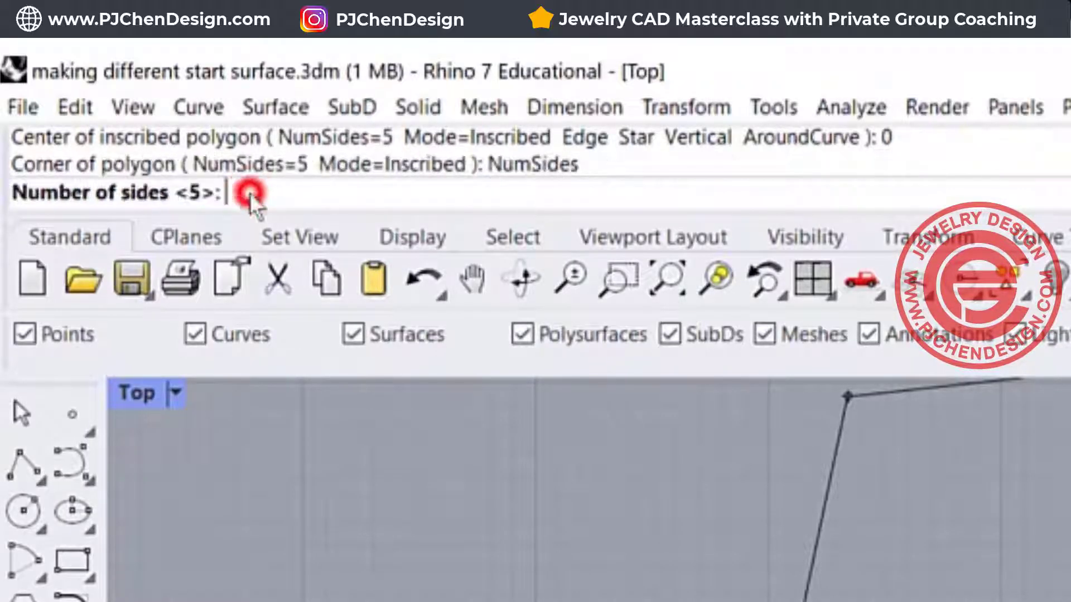
{"action": "type", "text": "5"}
{"action": "key", "text": "Return"}
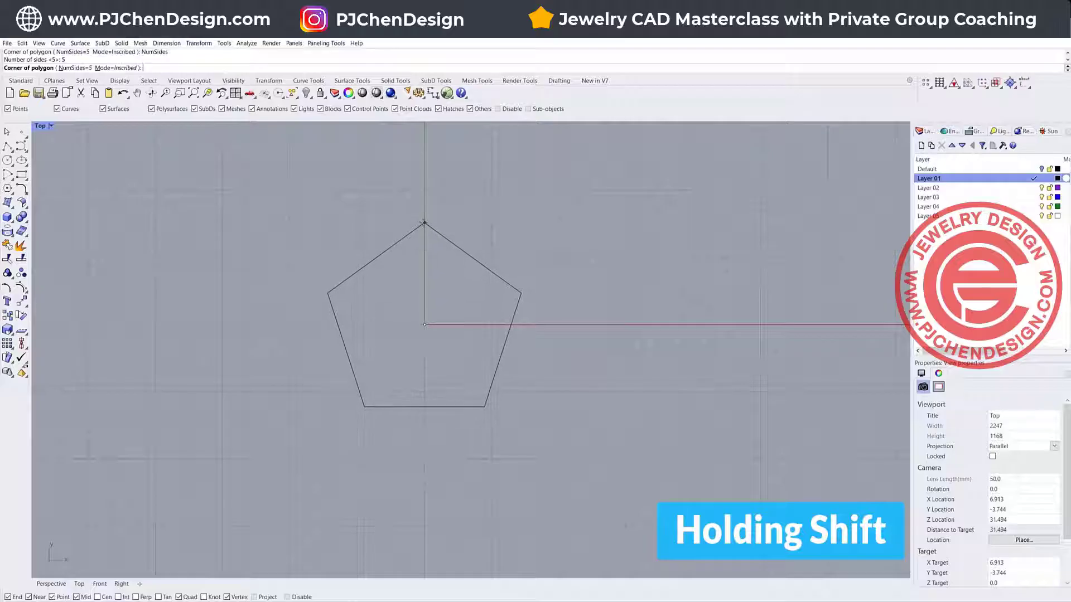
{"action": "left_click", "coordinate": [424, 217]}
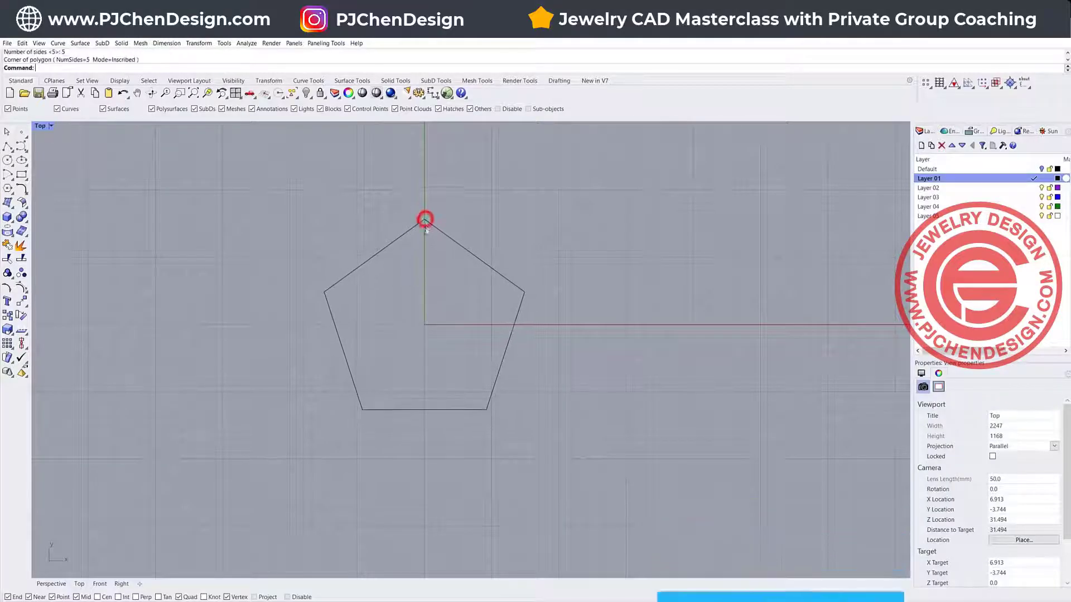
{"action": "left_click", "coordinate": [447, 237]}
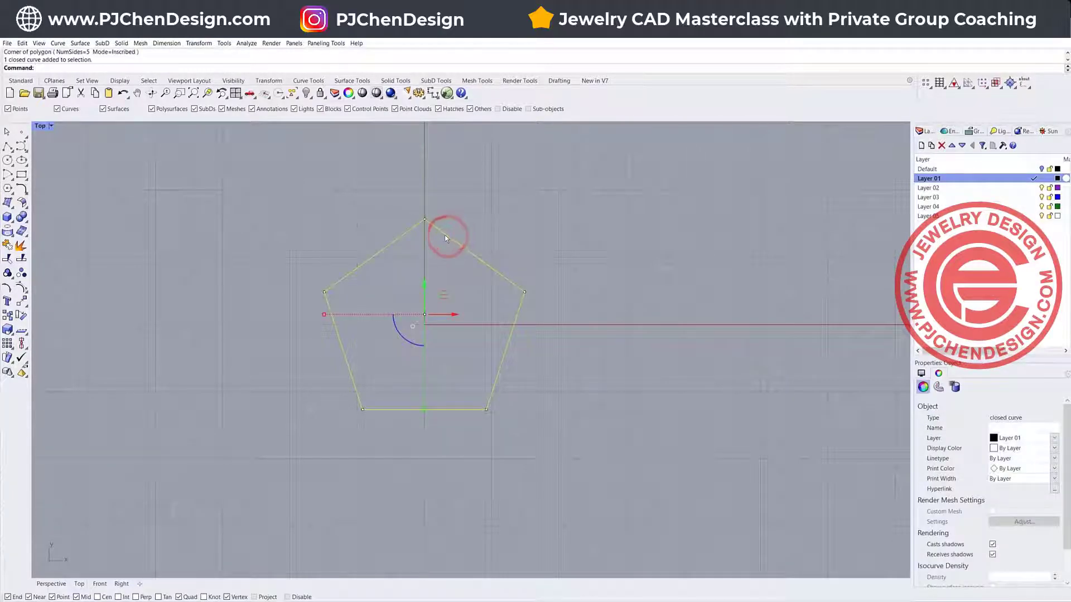
{"action": "key", "text": "Delete"}
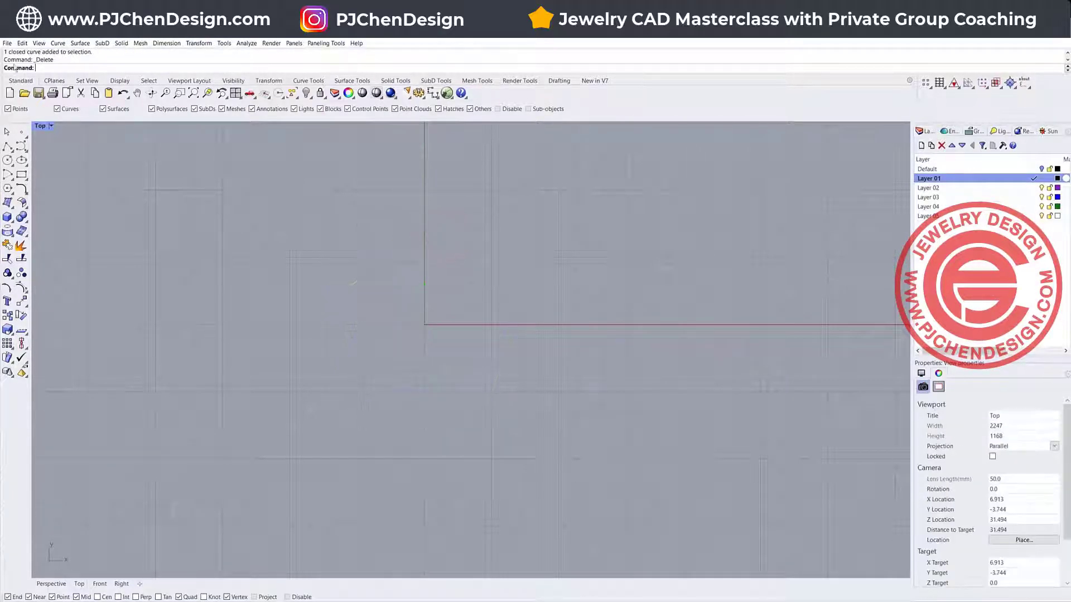
Draw a five-pointed star centred on the origin with one tip pointing straight up and a manually picked inner radius.
{"action": "left_click", "coordinate": [8, 190]}
{"action": "left_click", "coordinate": [51, 206]}
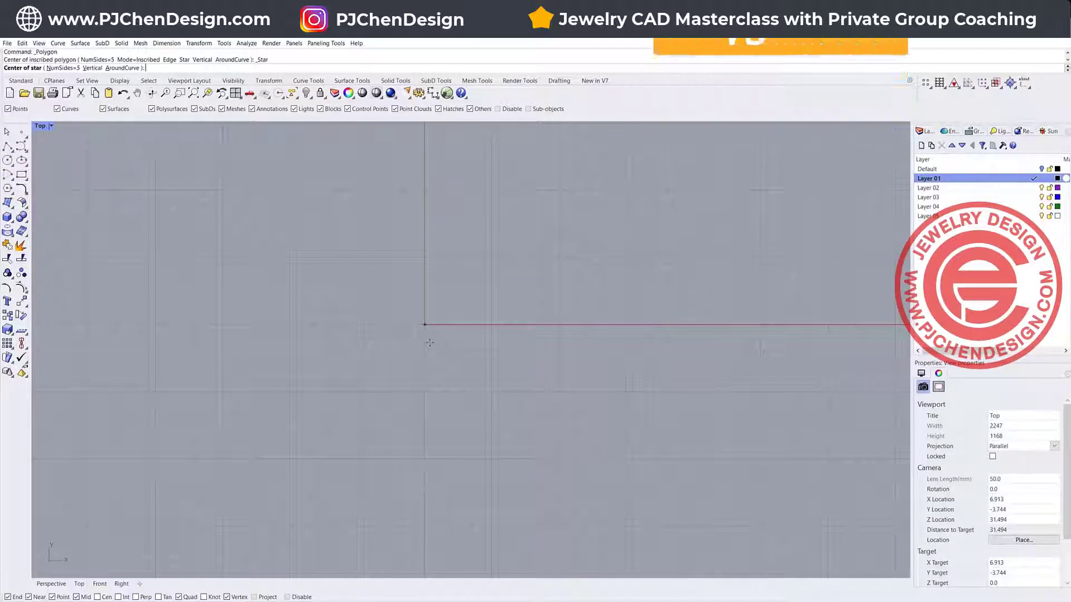
{"action": "type", "text": "0"}
{"action": "key", "text": "Return"}
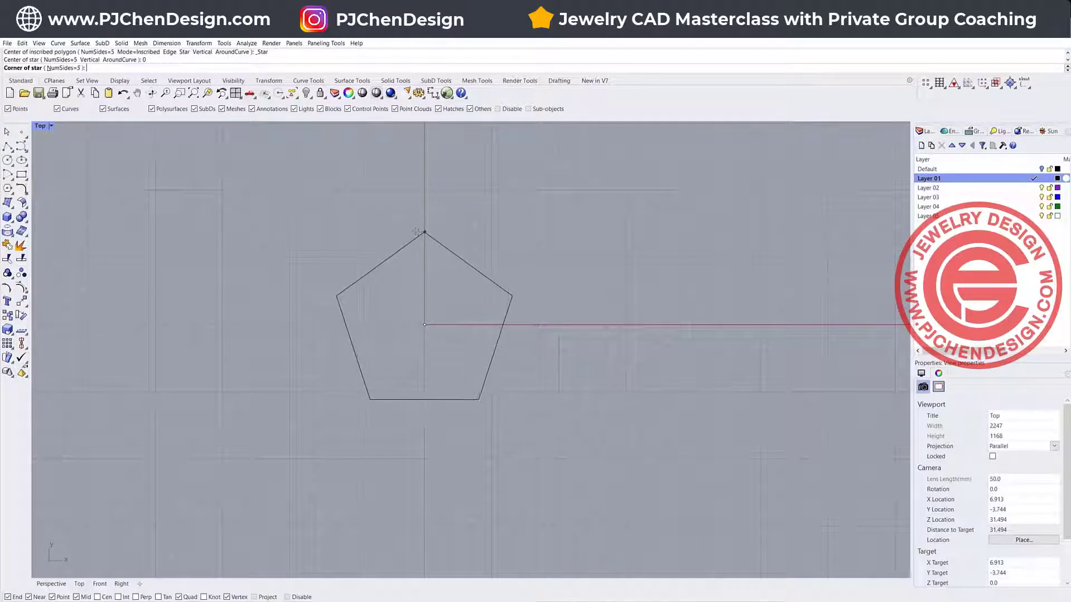
{"action": "left_click", "coordinate": [418, 229]}
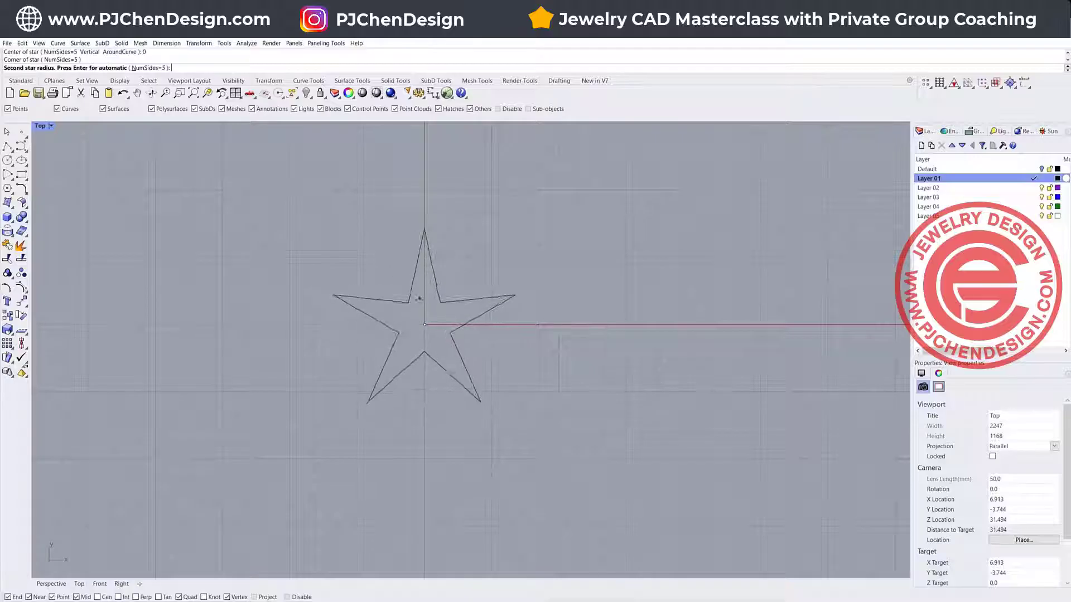
{"action": "left_click", "coordinate": [435, 271]}
{"action": "scroll", "coordinate": [429, 290], "scroll_direction": "down", "scroll_amount": 2}
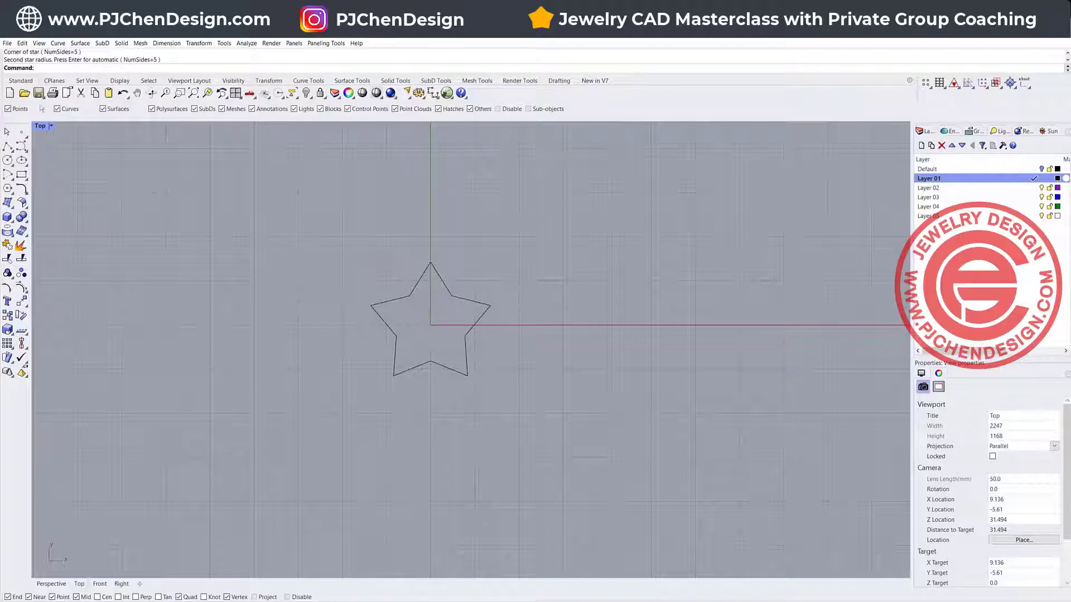
Extrude the planar star curve straight into a solid, to both sides, with an extrusion distance of 4.
{"action": "double_click", "coordinate": [40, 125]}
{"action": "right_click_drag", "start_coordinate": [714, 268], "coordinate": [716, 268]}
{"action": "left_click", "coordinate": [711, 256]}
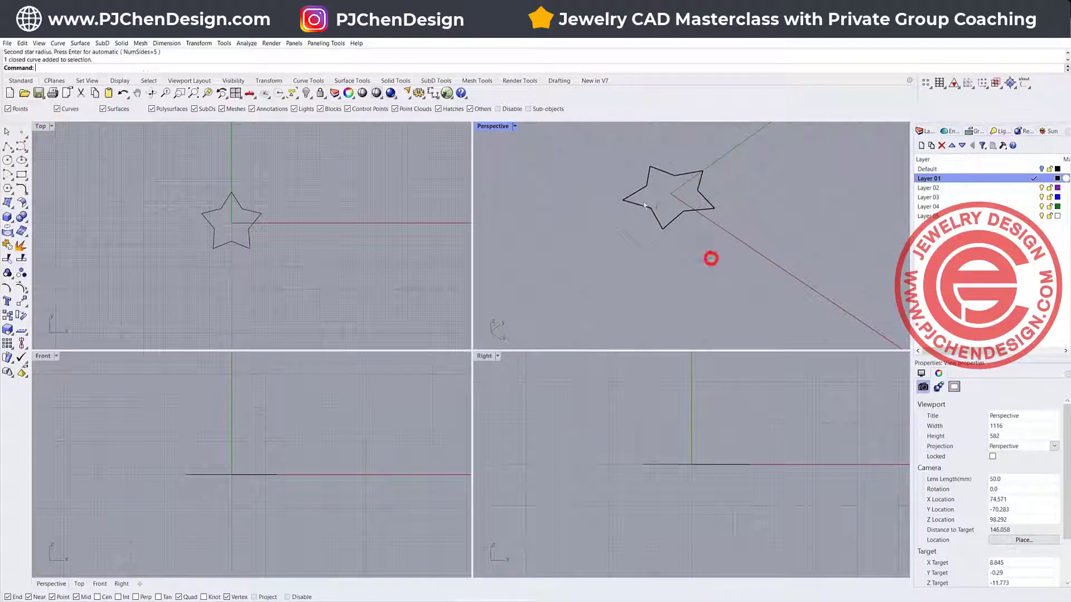
{"action": "left_click", "coordinate": [121, 43]}
{"action": "mouse_move", "coordinate": [167, 193]}
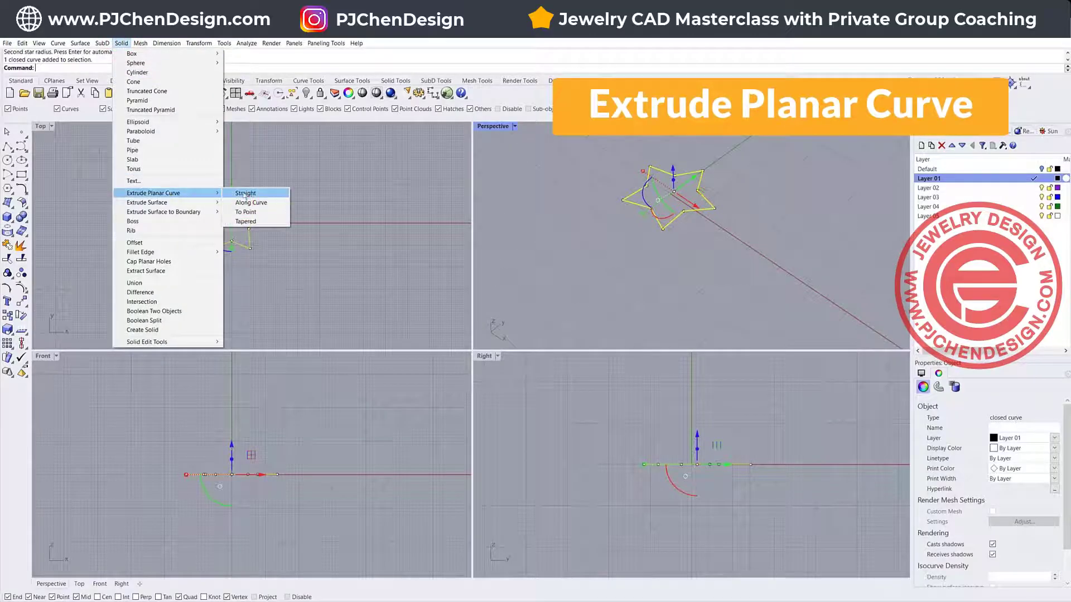
{"action": "left_click", "coordinate": [246, 192]}
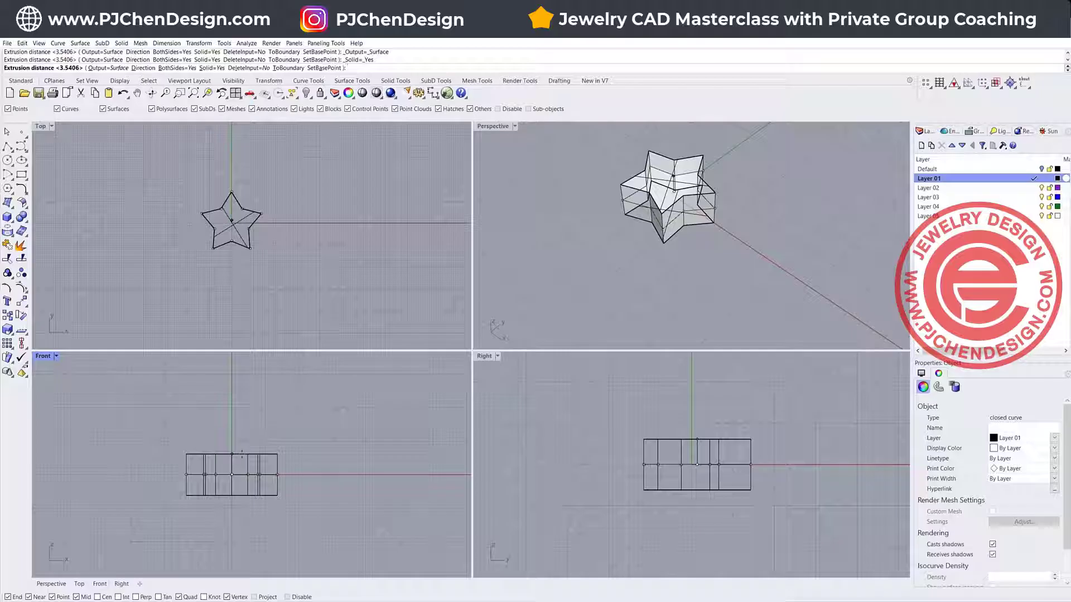
{"action": "type", "text": "4"}
{"action": "key", "text": "Return"}
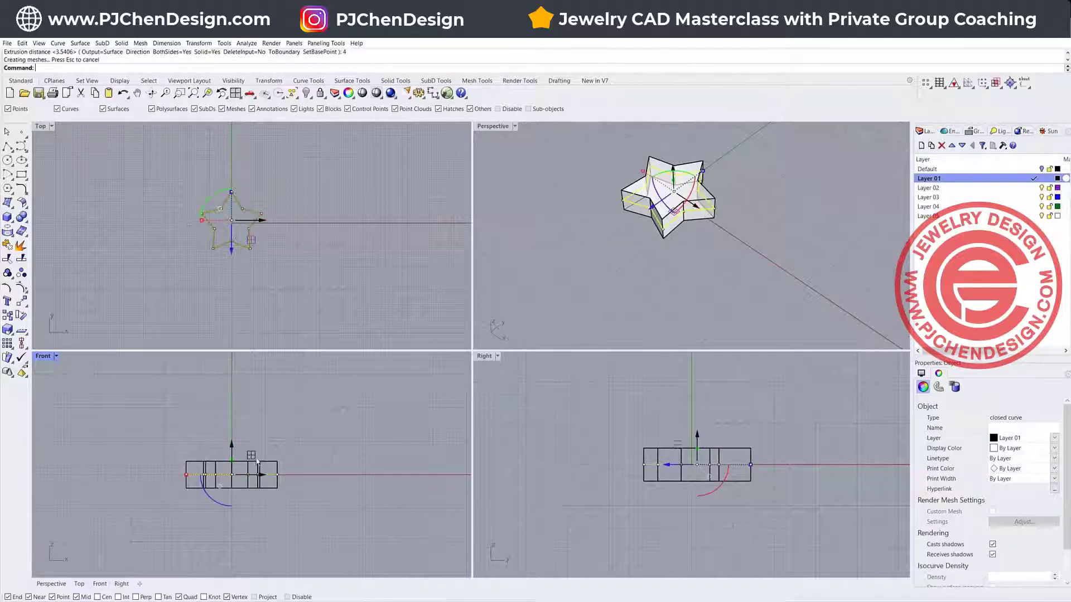
Fillet all edges of the extruded star solid with a radius of 2.
{"action": "left_click", "coordinate": [611, 247]}
{"action": "right_click_drag", "start_coordinate": [611, 247], "coordinate": [467, 237]}
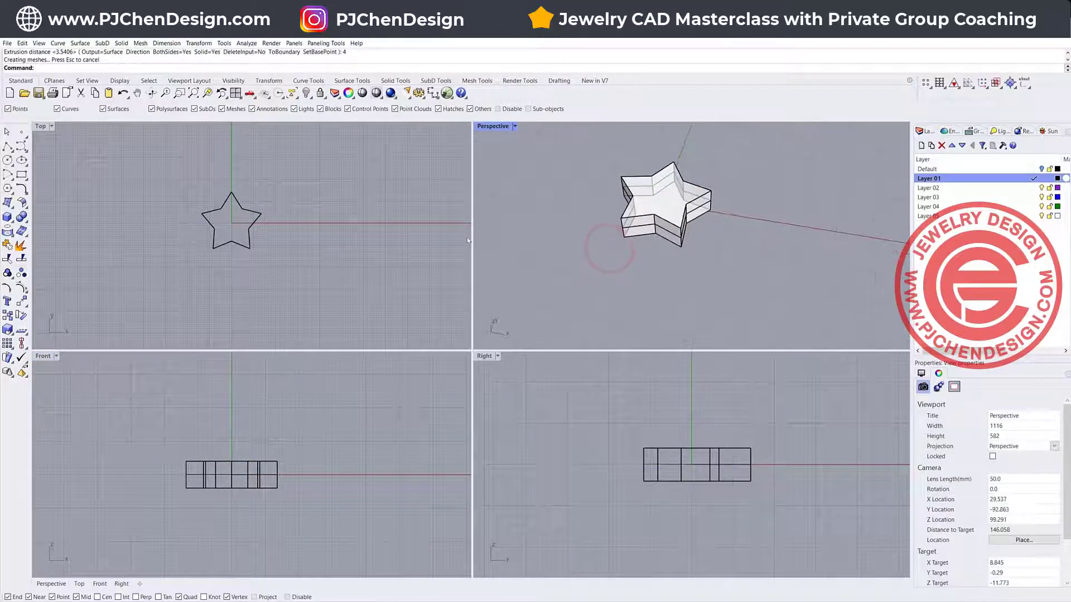
{"action": "left_click", "coordinate": [22, 218]}
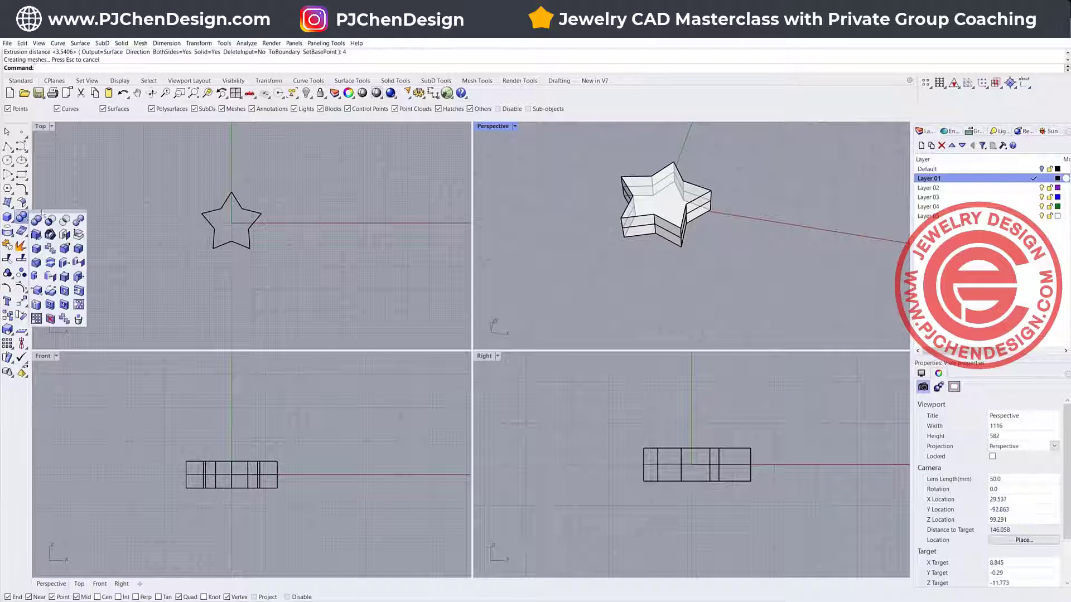
{"action": "left_click", "coordinate": [79, 250]}
{"action": "left_click", "coordinate": [121, 68]}
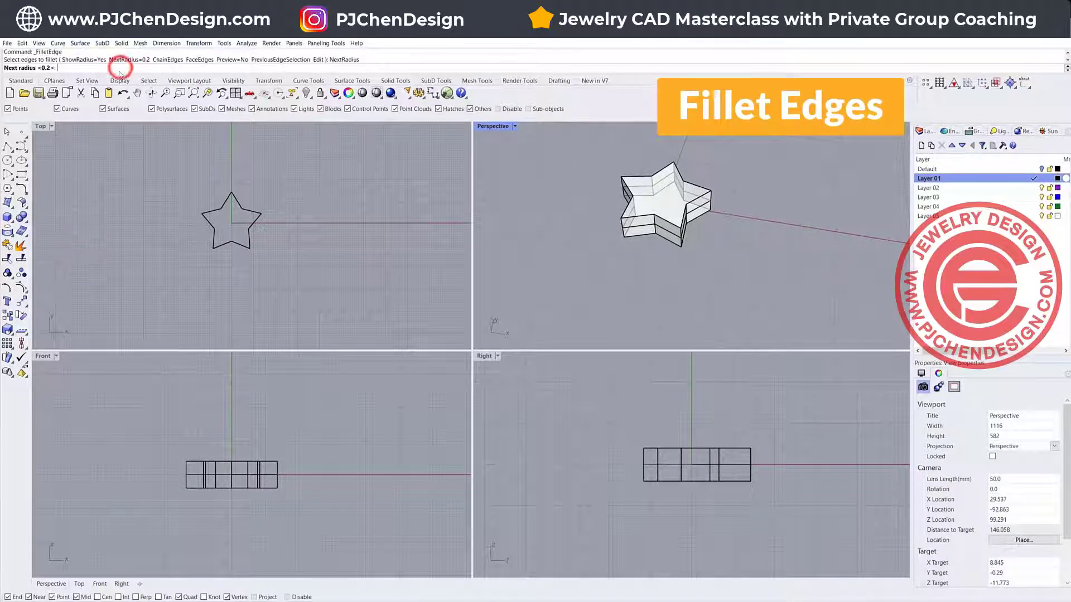
{"action": "type", "text": "2"}
{"action": "key", "text": "Return"}
{"action": "left_click_drag", "start_coordinate": [160, 161], "coordinate": [287, 248]}
{"action": "key", "text": "Return"}
{"action": "key", "text": "Return"}
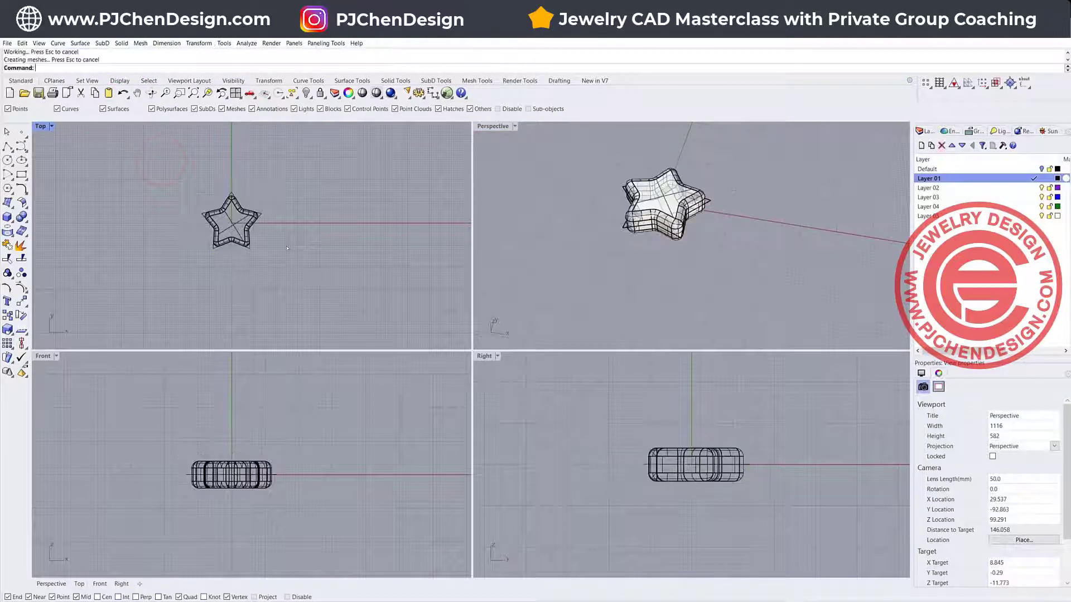
Move the filleted star solid in the negative X direction, clear of the original star curve.
{"action": "left_click_drag", "start_coordinate": [263, 217], "coordinate": [212, 225]}
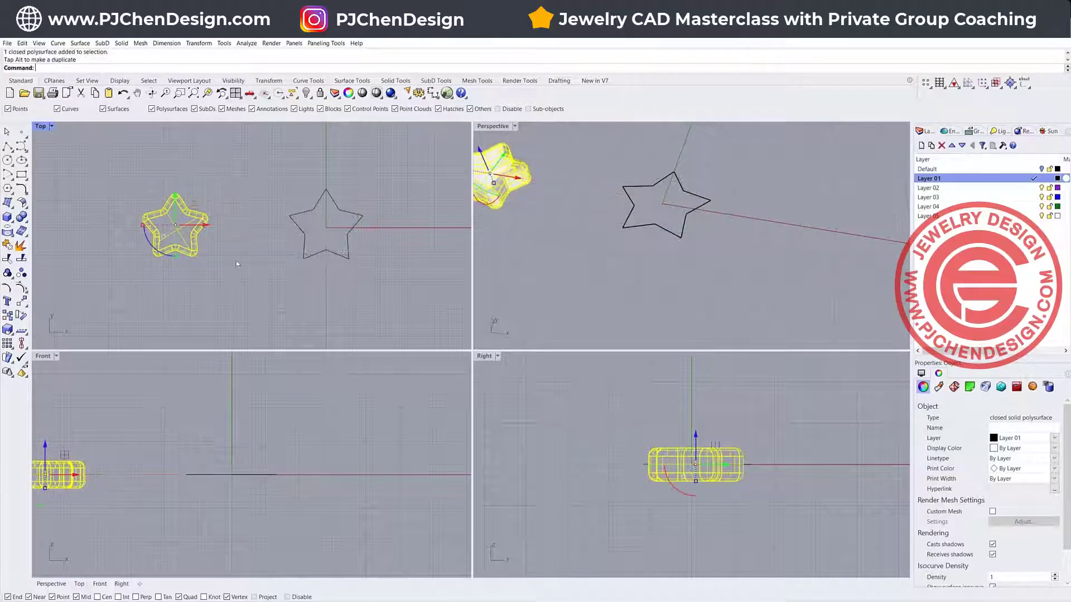
{"action": "left_click", "coordinate": [277, 282]}
{"action": "right_click_drag", "start_coordinate": [580, 273], "coordinate": [645, 218]}
{"action": "right_click_drag", "start_coordinate": [170, 453], "coordinate": [273, 457]}
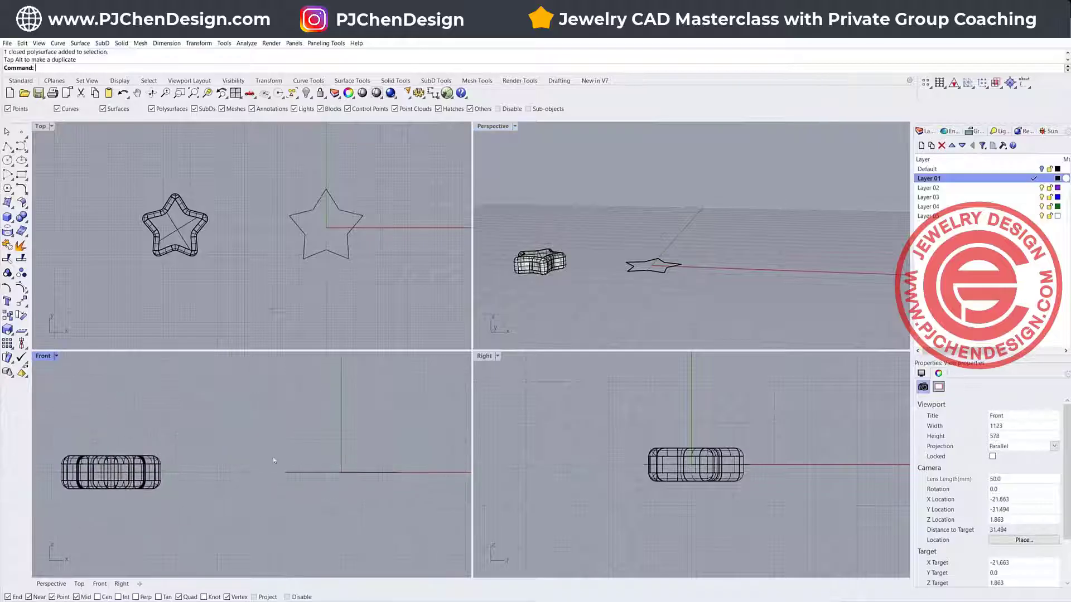
Set the Front, Top and Right viewports to the Ghosted display mode.
{"action": "scroll", "coordinate": [126, 419], "scroll_direction": "up", "scroll_amount": 2}
{"action": "left_click", "coordinate": [57, 357]}
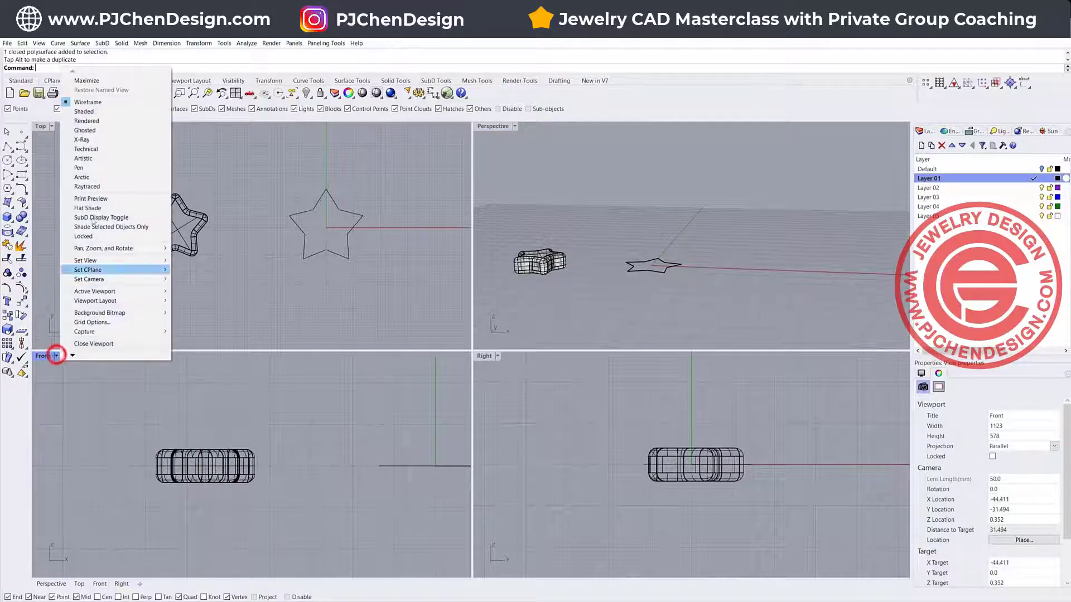
{"action": "left_click", "coordinate": [103, 127]}
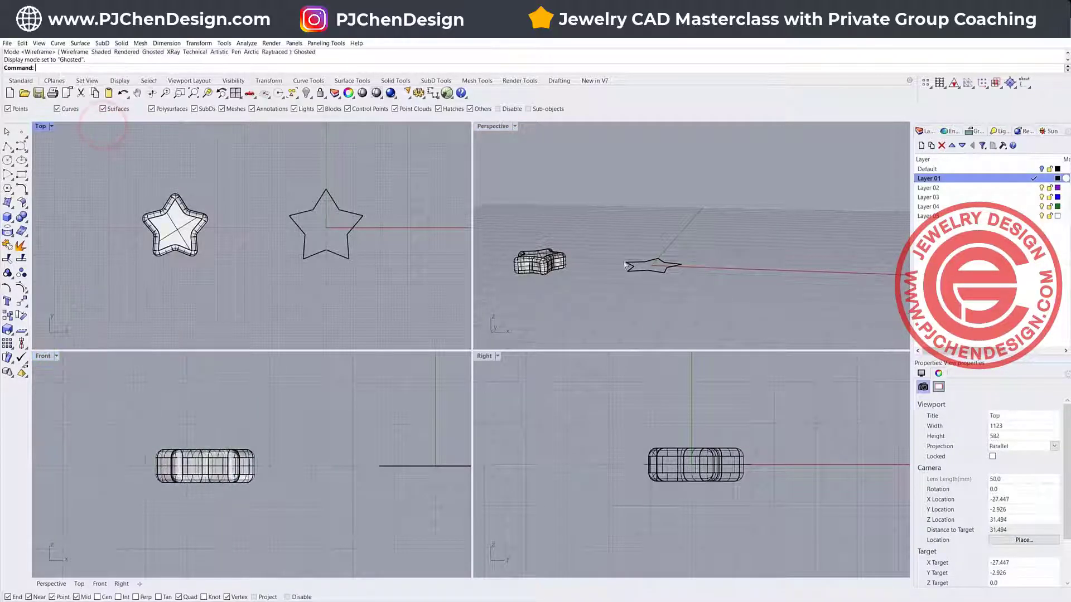
{"action": "right_click", "coordinate": [589, 434]}
{"action": "scroll", "coordinate": [250, 444], "scroll_direction": "up", "scroll_amount": 3}
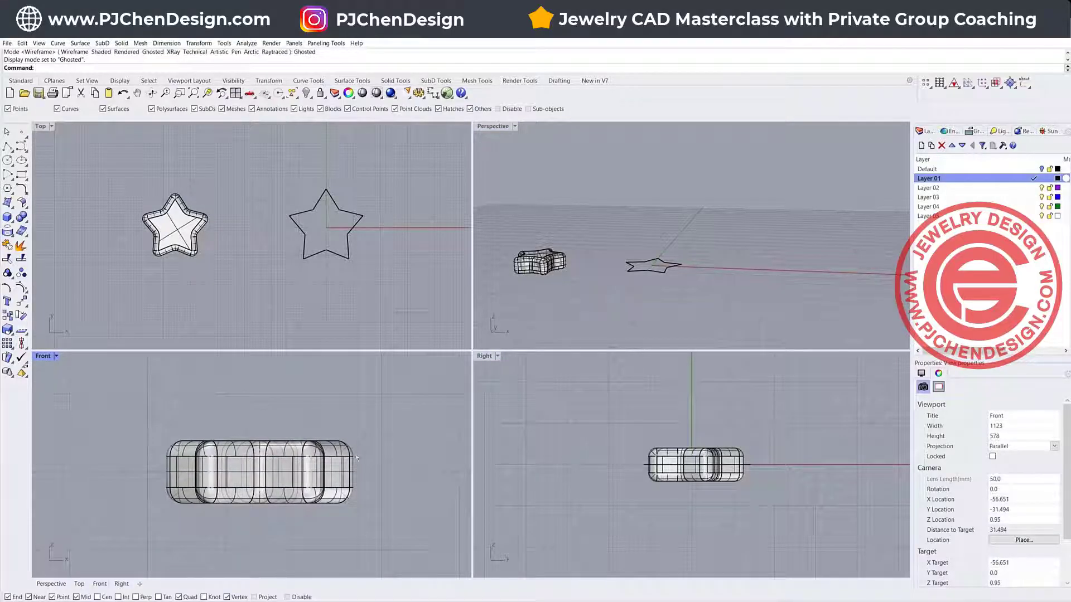
Create a solid sphere centred on the origin, large enough to enclose the whole star curve.
{"action": "scroll", "coordinate": [356, 458], "scroll_direction": "down", "scroll_amount": 5}
{"action": "right_click_drag", "start_coordinate": [381, 457], "coordinate": [182, 452]}
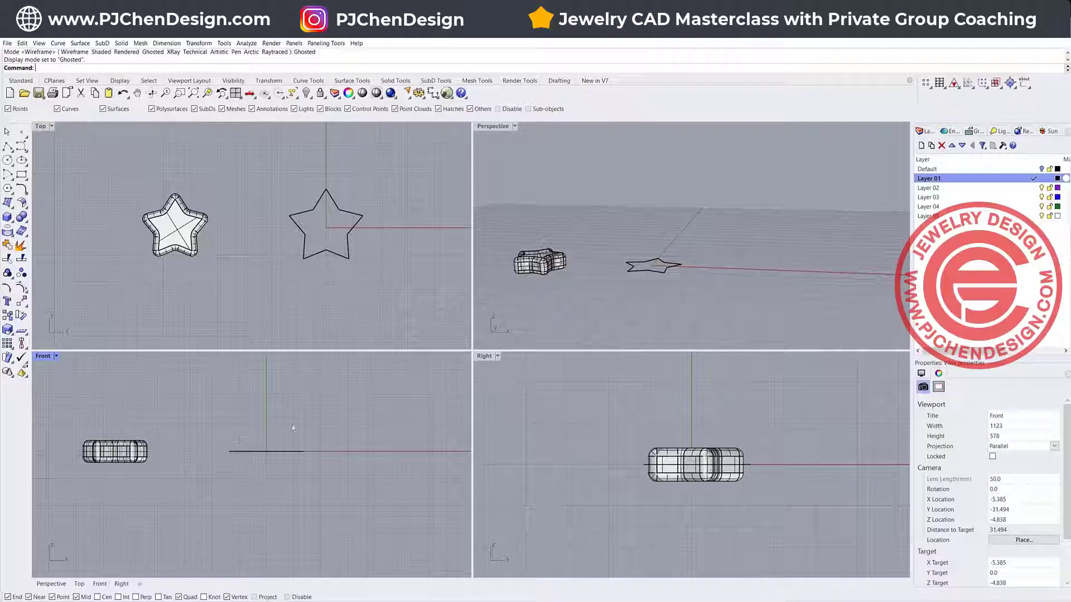
{"action": "left_click", "coordinate": [7, 217]}
{"action": "left_click", "coordinate": [50, 221]}
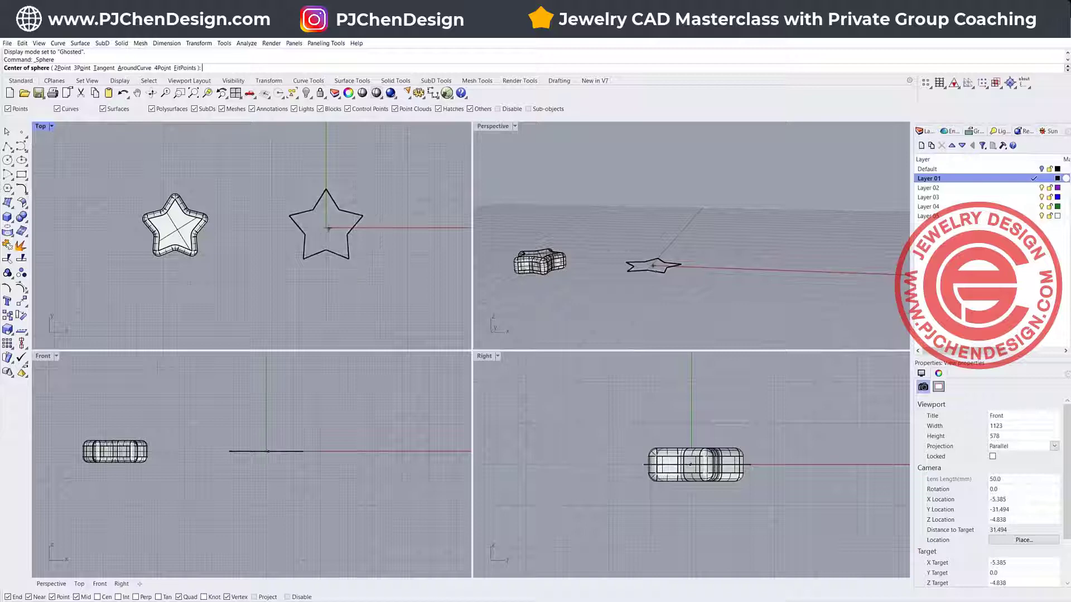
{"action": "type", "text": "0"}
{"action": "key", "text": "Return"}
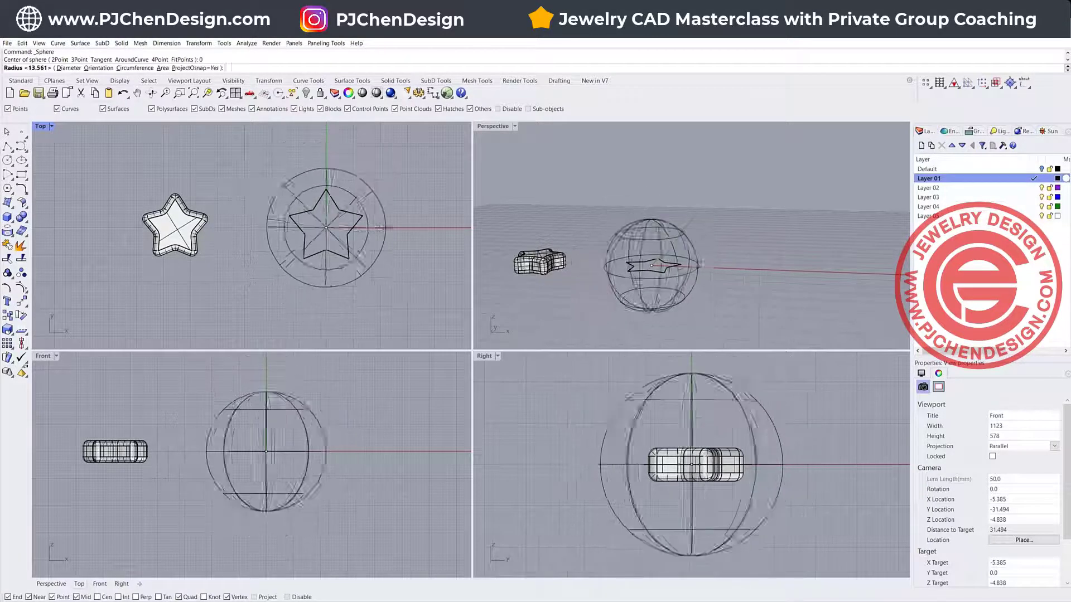
{"action": "left_click", "coordinate": [385, 228]}
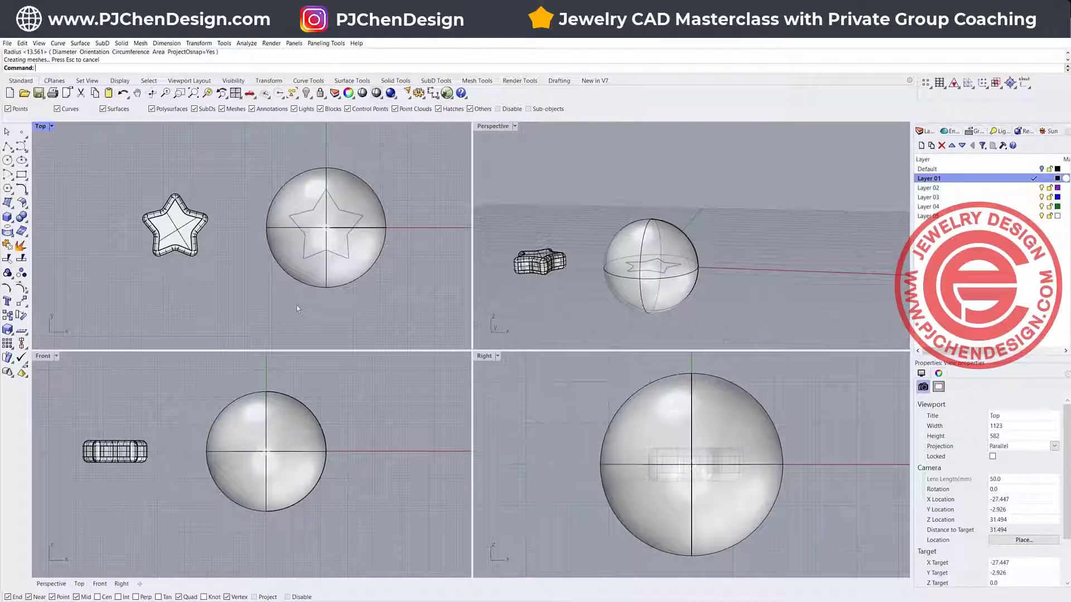
Trim the sphere with the star curve from the Top view, keeping only the star-shaped upper and lower surfaces.
{"action": "left_click", "coordinate": [340, 255]}
{"action": "left_click", "coordinate": [7, 259]}
{"action": "left_click", "coordinate": [360, 196]}
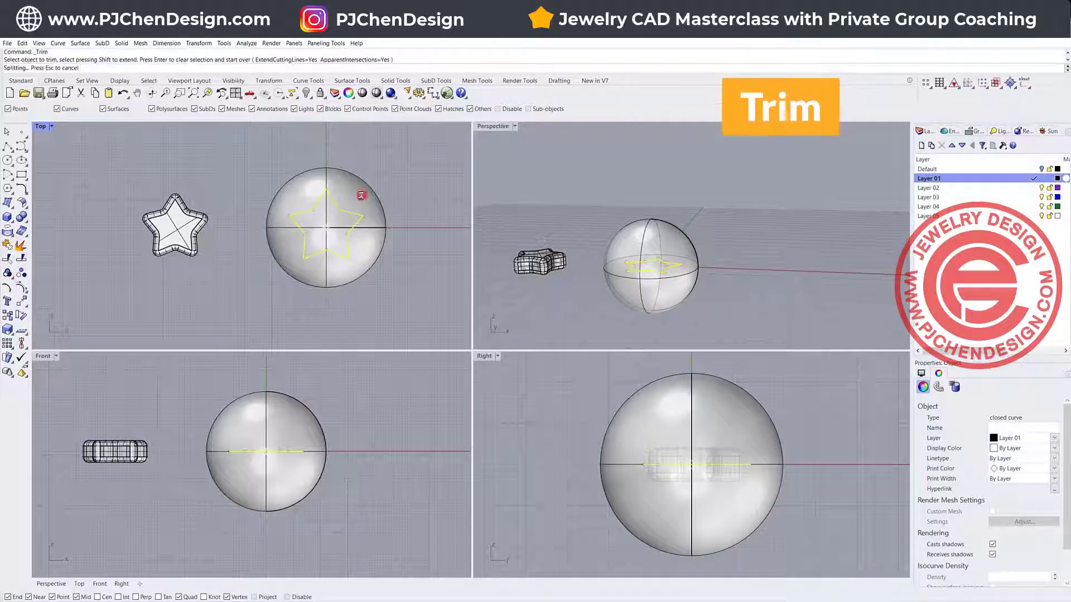
{"action": "left_click", "coordinate": [389, 292]}
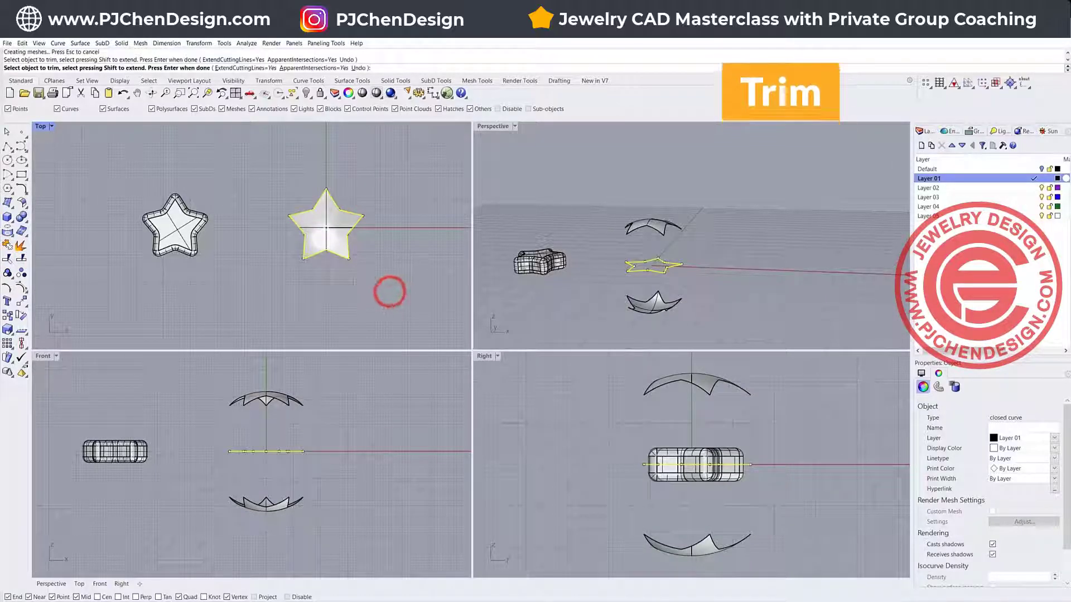
{"action": "scroll", "coordinate": [284, 410], "scroll_direction": "up", "scroll_amount": 3}
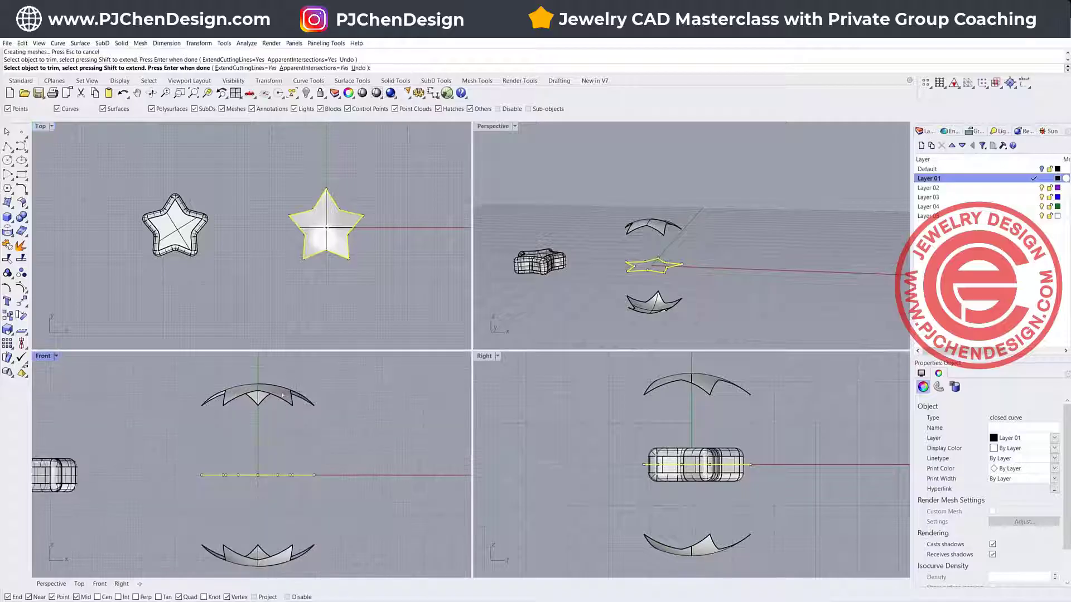
{"action": "left_click", "coordinate": [282, 394]}
{"action": "key", "text": "Return"}
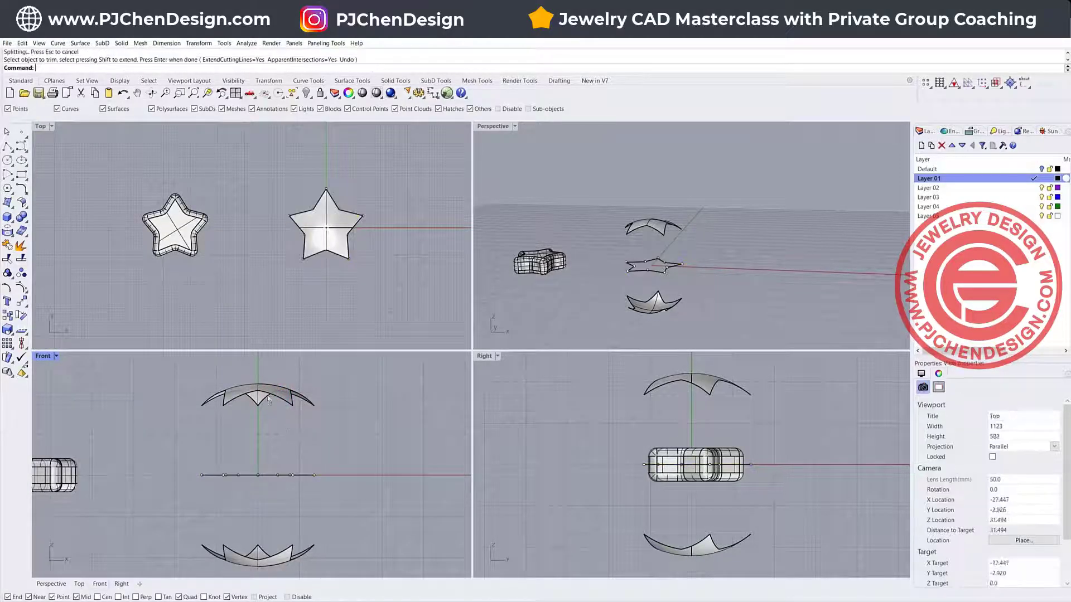
Scale the two star-shaped sphere surfaces together vertically in the Front view, flattening them and bringing them closer to the star curve.
{"action": "left_click", "coordinate": [272, 390]}
{"action": "left_click", "coordinate": [262, 559]}
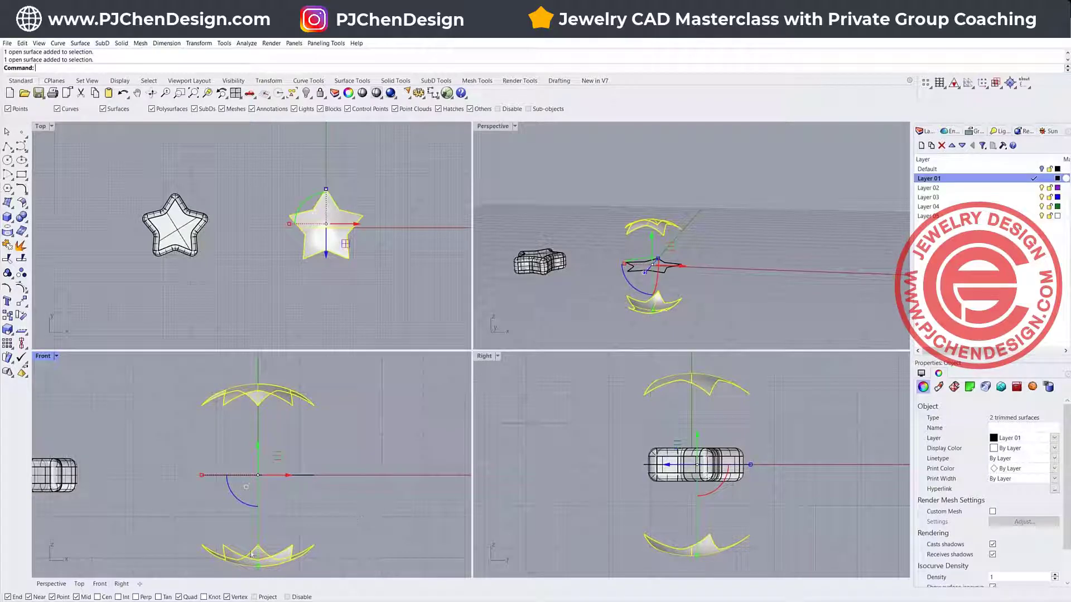
{"action": "left_click_drag", "start_coordinate": [256, 568], "coordinate": [271, 504]}
{"action": "left_click", "coordinate": [365, 454]}
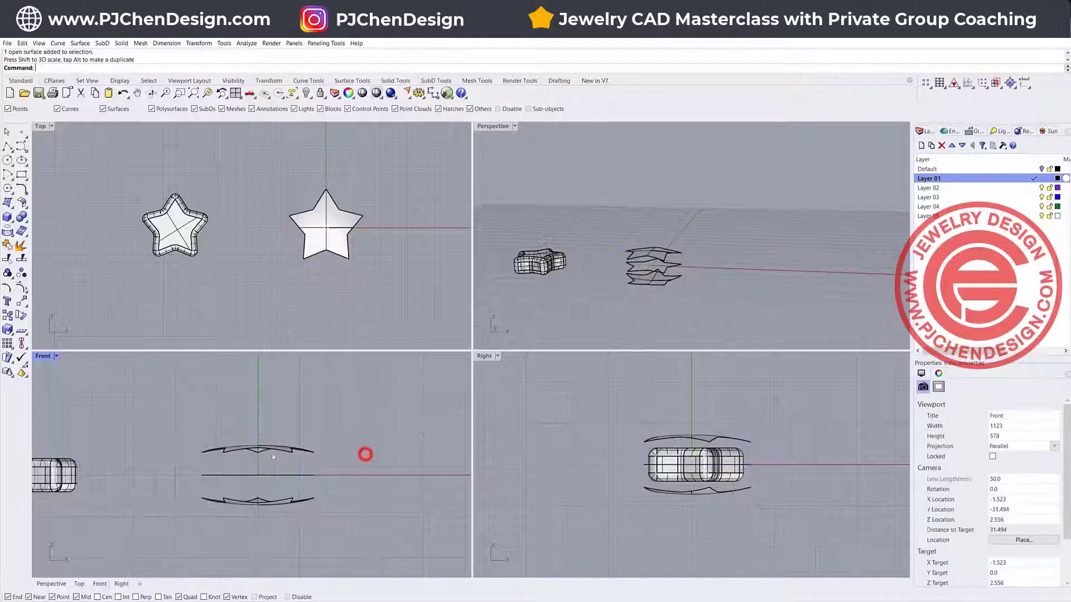
{"action": "right_click_drag", "start_coordinate": [650, 258], "coordinate": [612, 289]}
{"action": "scroll", "coordinate": [653, 233], "scroll_direction": "up", "scroll_amount": 5}
{"action": "scroll", "coordinate": [612, 289], "scroll_direction": "down", "scroll_amount": 4}
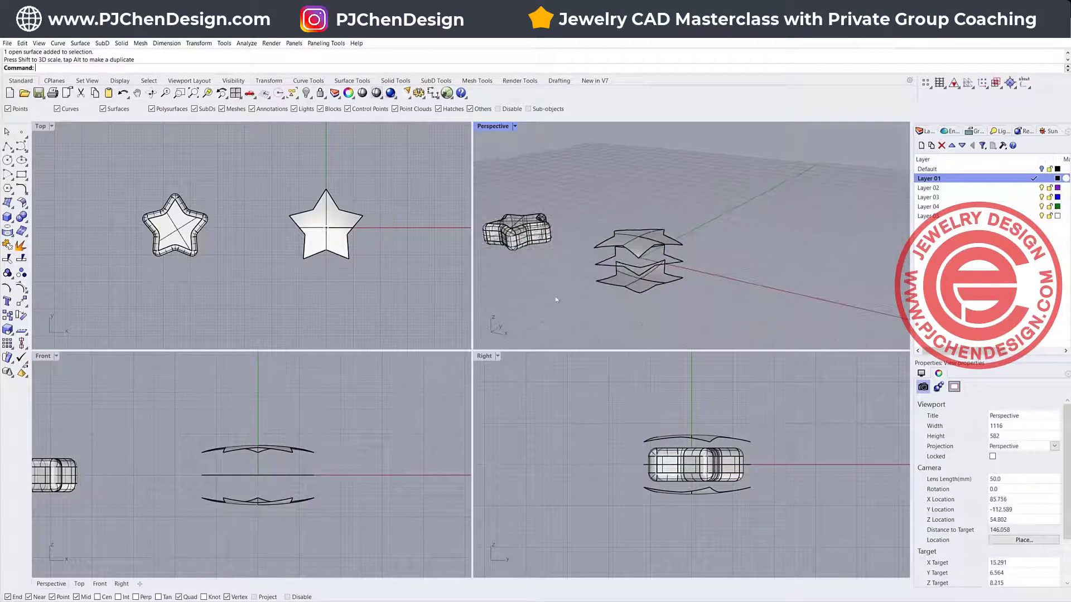
Undo the vertical scaling of the two star-shaped surfaces and delete the lower one.
{"action": "key", "text": "ctrl+z"}
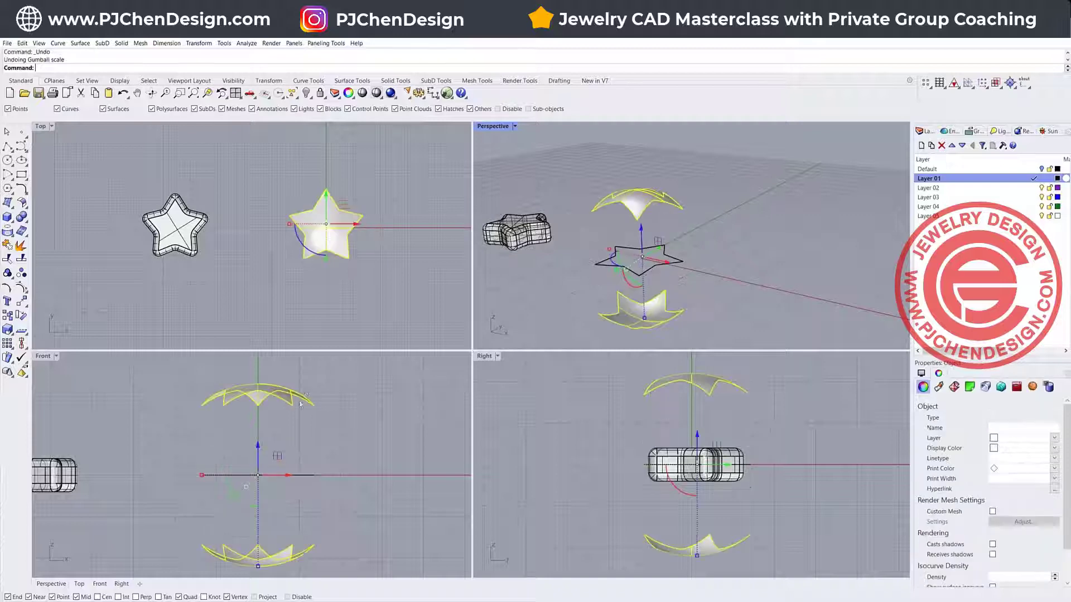
{"action": "left_click", "coordinate": [333, 550]}
{"action": "left_click", "coordinate": [320, 547]}
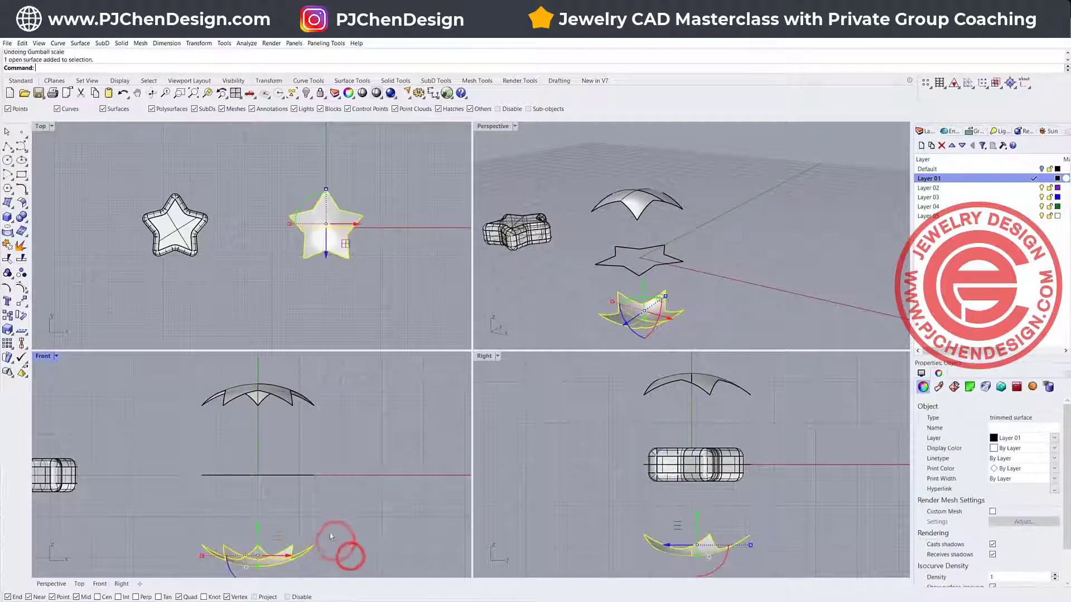
{"action": "key", "text": "Delete"}
Move the upper star surface down towards the star curve and mirror it across the curve's plane in the Front view.
{"action": "left_click", "coordinate": [273, 389]}
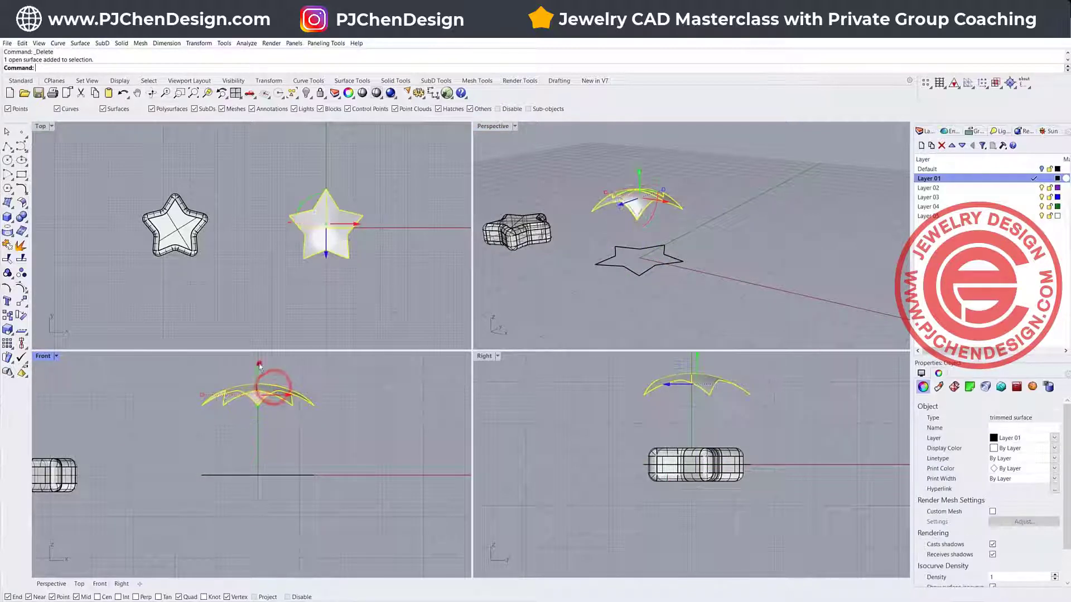
{"action": "left_click_drag", "start_coordinate": [258, 363], "coordinate": [267, 418]}
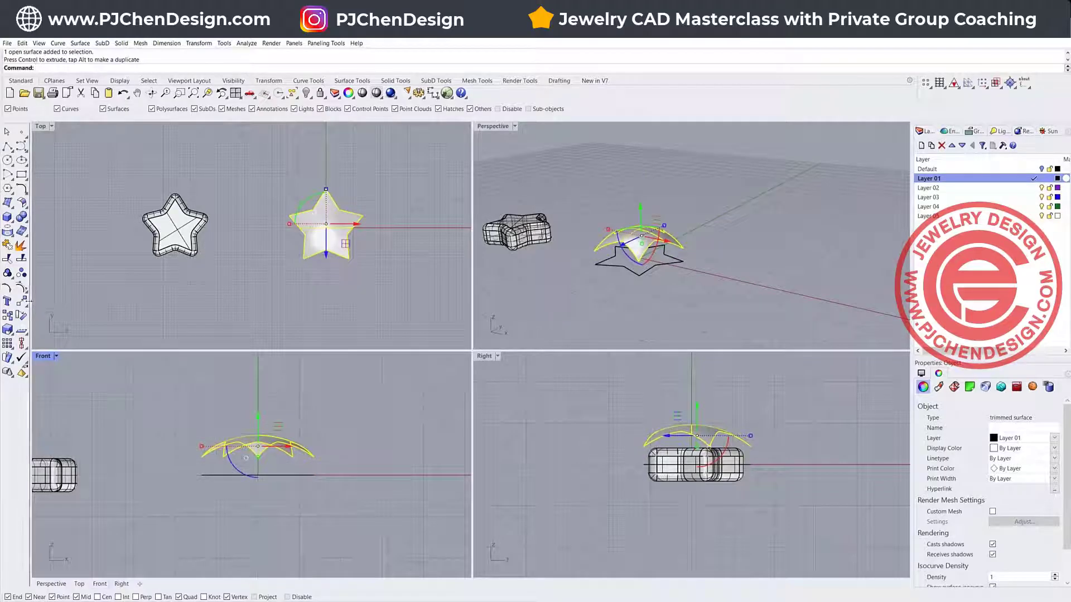
{"action": "left_click", "coordinate": [24, 302]}
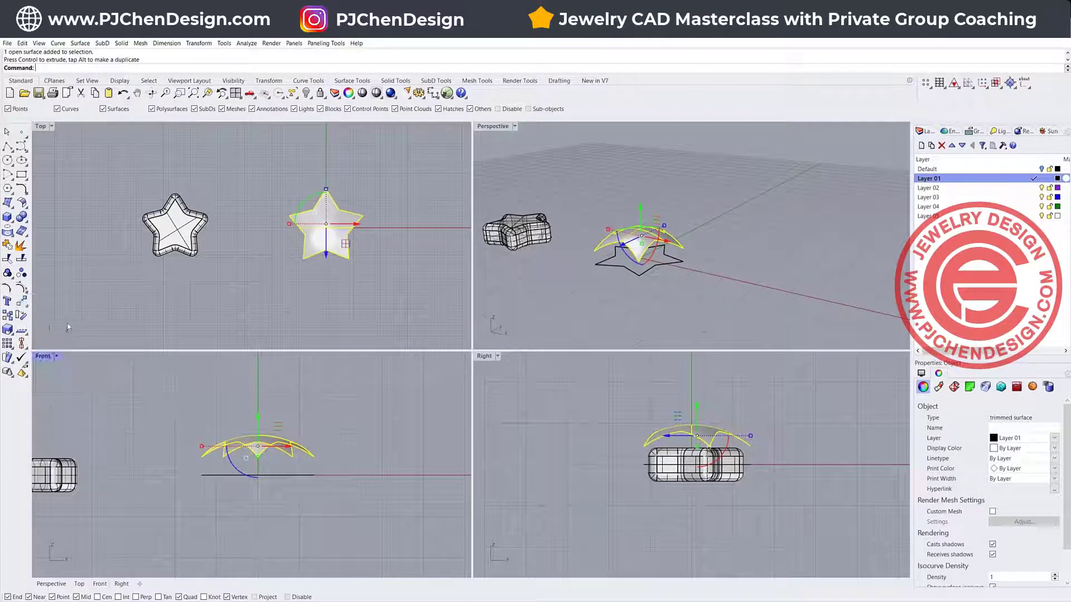
{"action": "left_click", "coordinate": [24, 303]}
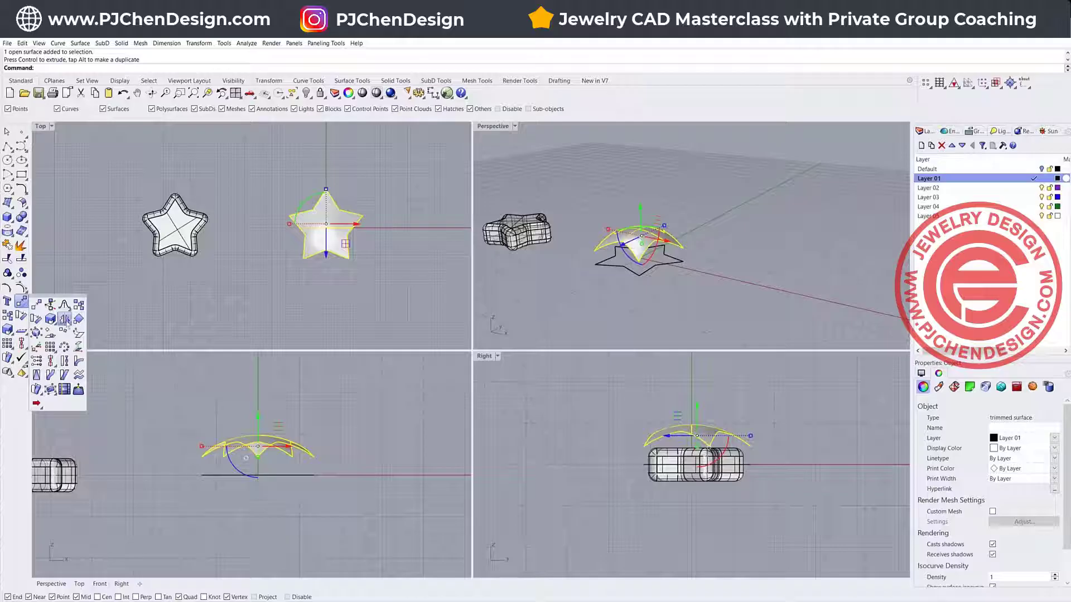
{"action": "left_click", "coordinate": [65, 320]}
{"action": "left_click", "coordinate": [247, 475]}
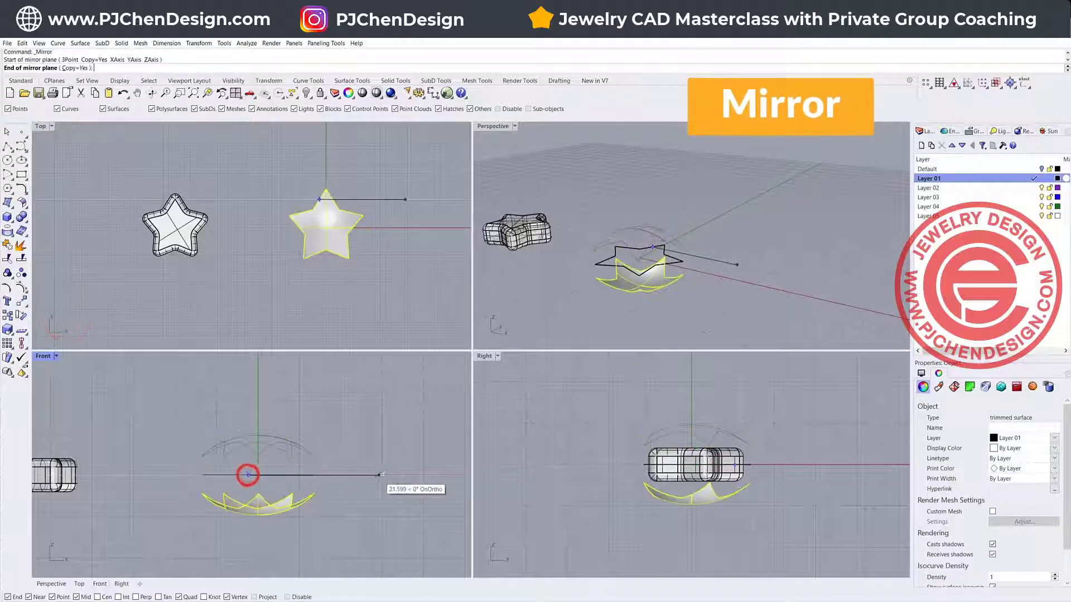
{"action": "left_click", "coordinate": [381, 475]}
{"action": "right_click_drag", "start_coordinate": [690, 258], "coordinate": [652, 287]}
Undo the mirror, move and deletion to restore the original pair of trimmed star surfaces.
{"action": "key", "text": "ctrl+z"}
{"action": "key", "text": "ctrl+z"}
{"action": "key", "text": "ctrl+z"}
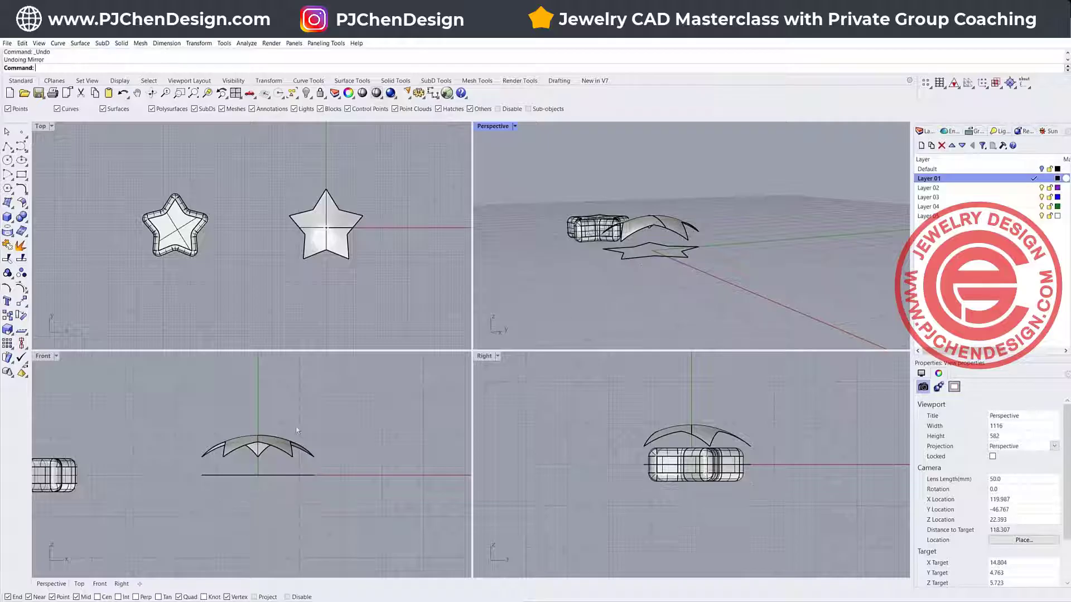
{"action": "key", "text": "ctrl+y"}
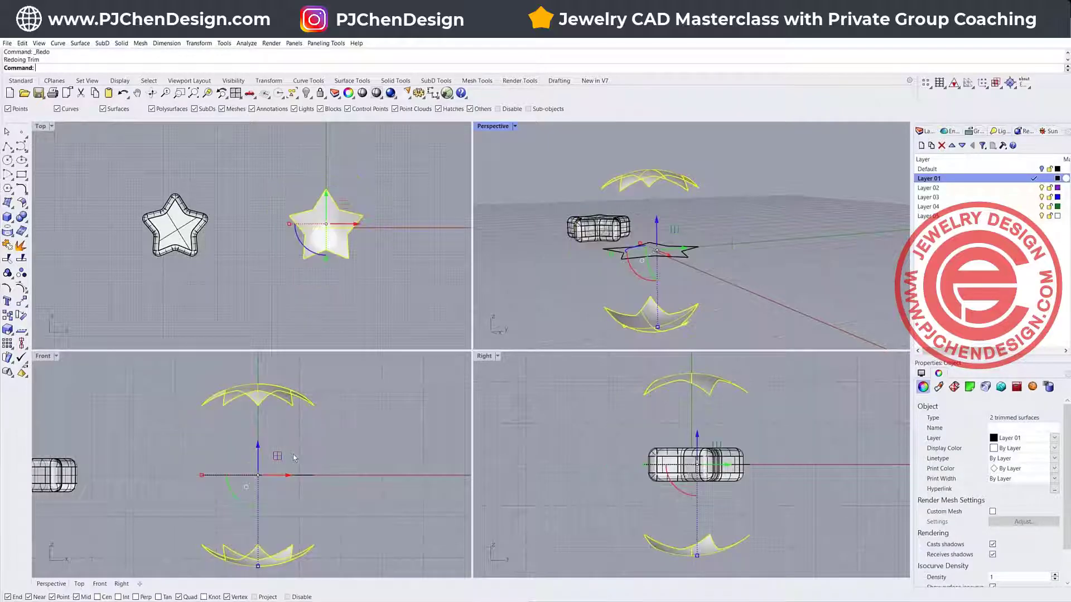
Scale the pair of star surfaces vertically about their shared centre in the Front view, bringing both shallow curves close to the star curve.
{"action": "left_click_drag", "start_coordinate": [258, 566], "coordinate": [266, 503]}
{"action": "left_click", "coordinate": [408, 507]}
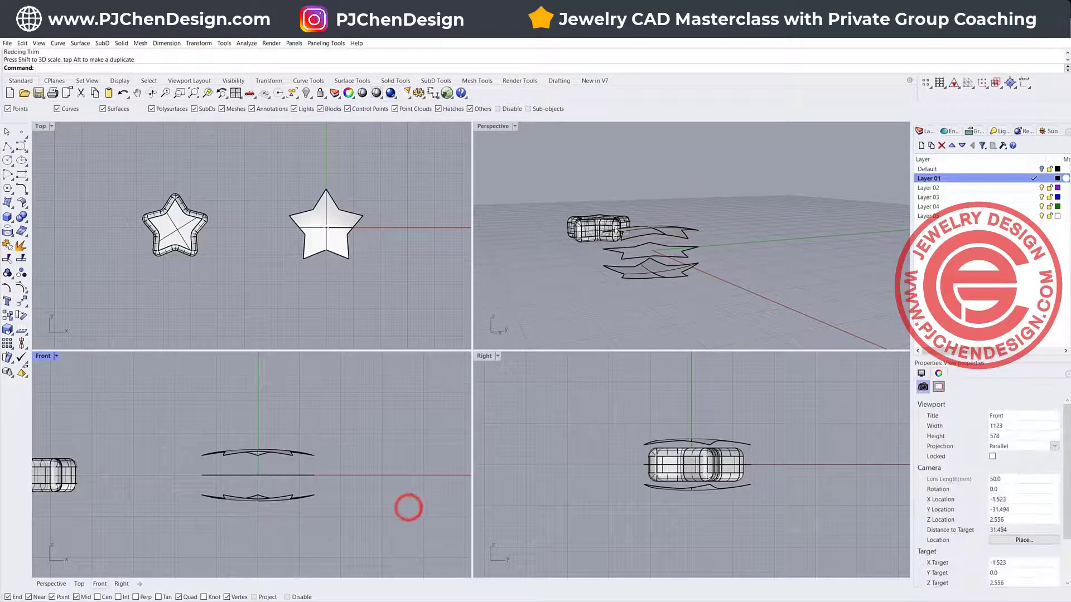
{"action": "right_click_drag", "start_coordinate": [666, 231], "coordinate": [671, 267]}
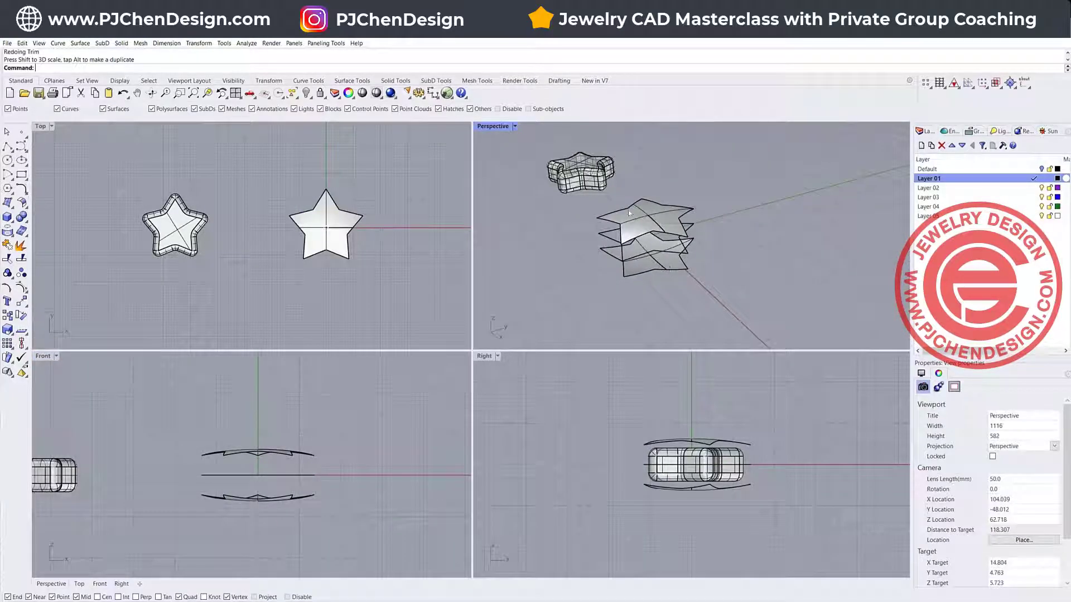
{"action": "right_click_drag", "start_coordinate": [629, 213], "coordinate": [622, 252]}
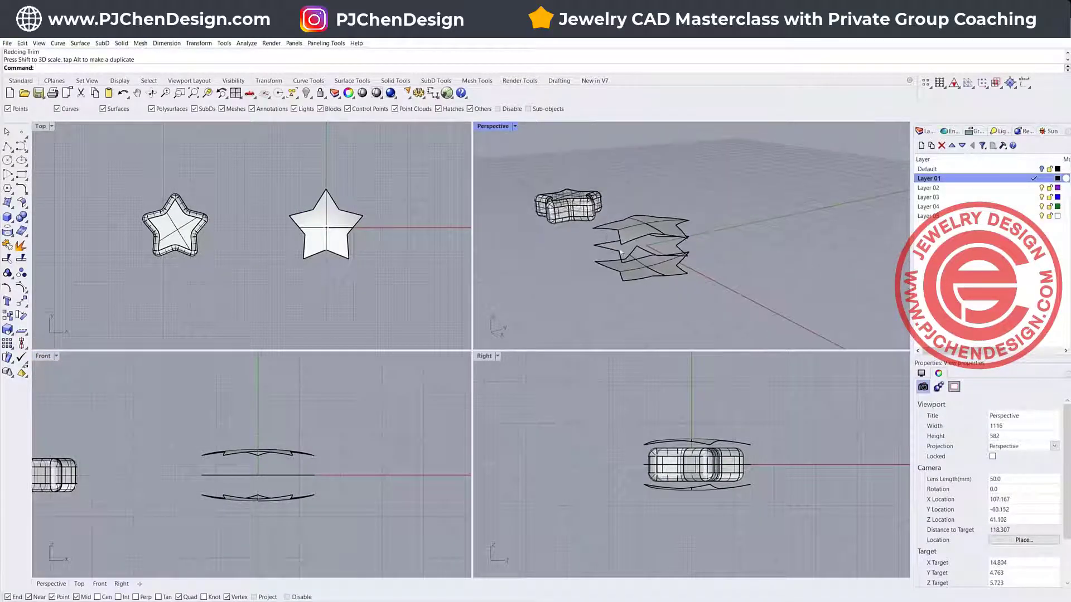
Extrude the star curve vertically in both directions into walls that extend beyond the upper and lower curved surfaces.
{"action": "left_click", "coordinate": [685, 249]}
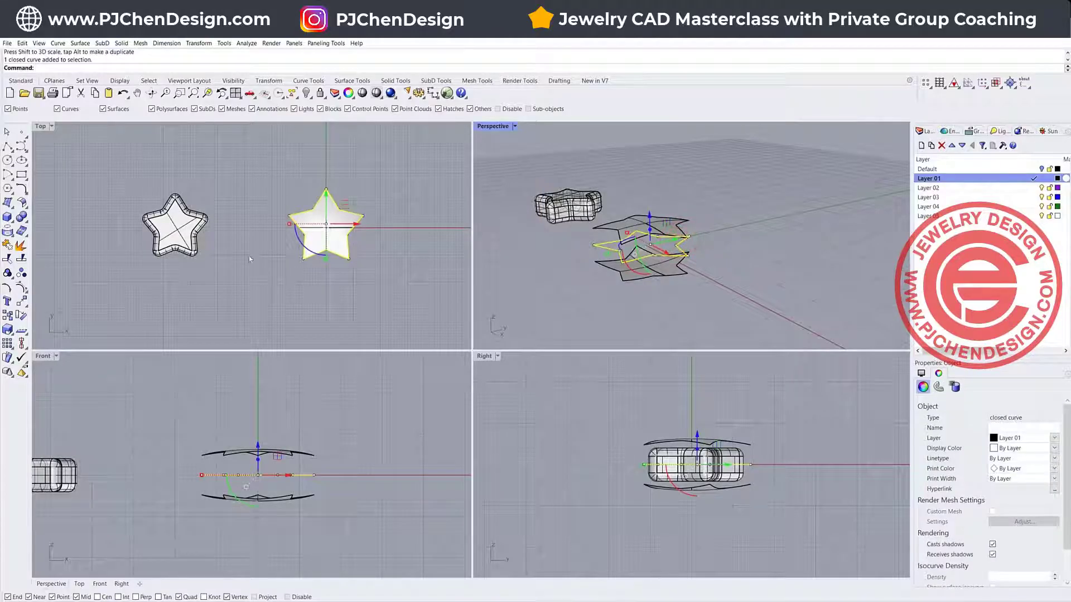
{"action": "mouse_move", "coordinate": [257, 461]}
{"action": "left_mouse_down", "text": "ctrl"}
{"action": "mouse_move", "coordinate": [257, 366]}
{"action": "mouse_move", "coordinate": [258, 449]}
{"action": "left_mouse_up", "text": "ctrl"}
{"action": "left_click", "coordinate": [369, 414]}
{"action": "left_click", "coordinate": [278, 399]}
{"action": "left_click", "coordinate": [382, 458]}
{"action": "right_click_drag", "start_coordinate": [711, 259], "coordinate": [744, 287]}
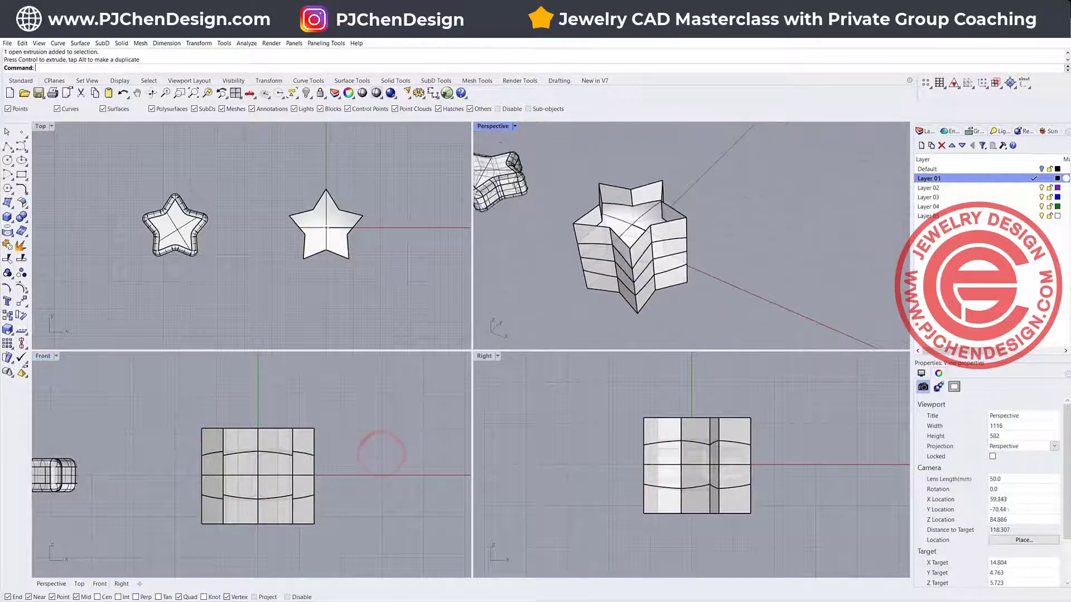
{"action": "scroll", "coordinate": [647, 262], "scroll_direction": "up", "scroll_amount": 4}
{"action": "right_click_drag", "start_coordinate": [646, 268], "coordinate": [619, 226]}
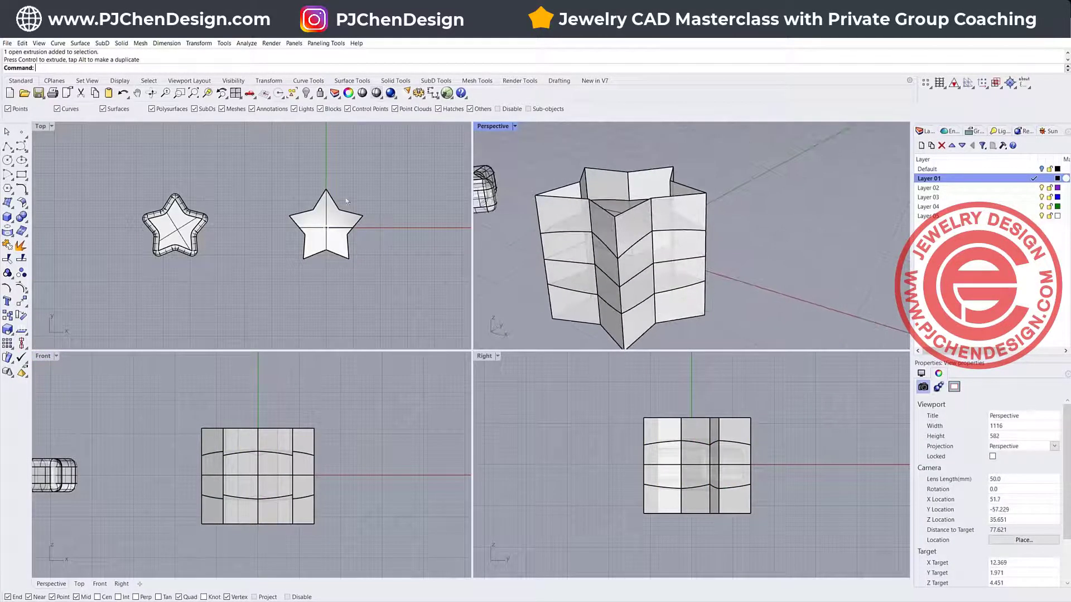
Trim the extruded star walls with the two curved surfaces, removing the parts above the upper and below the lower one.
{"action": "scroll", "coordinate": [335, 217], "scroll_direction": "up", "scroll_amount": 3}
{"action": "left_click", "coordinate": [332, 220]}
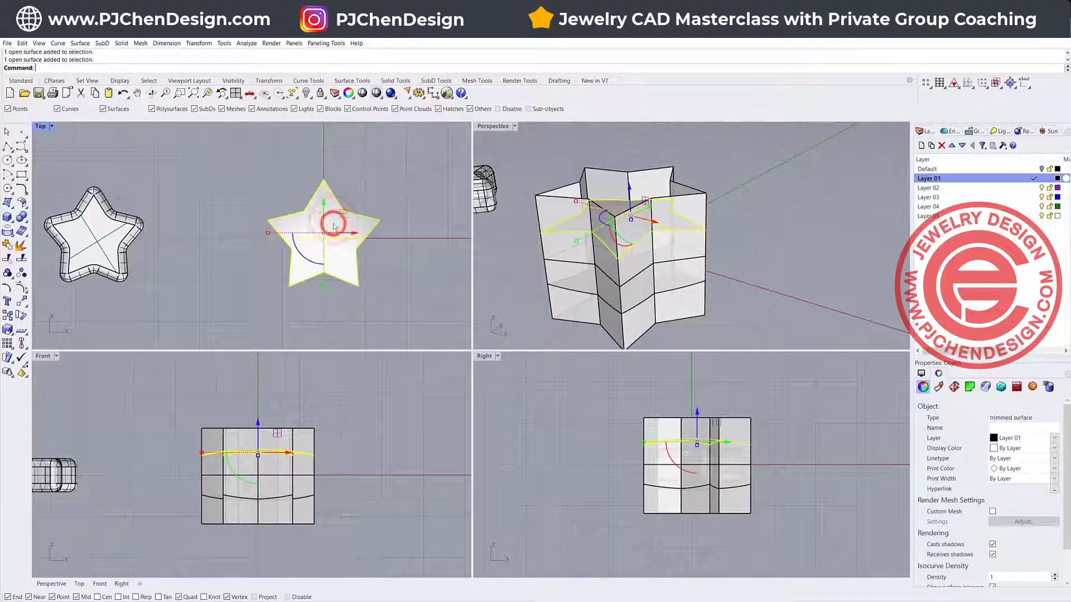
{"action": "right_click_drag", "start_coordinate": [660, 319], "coordinate": [656, 216]}
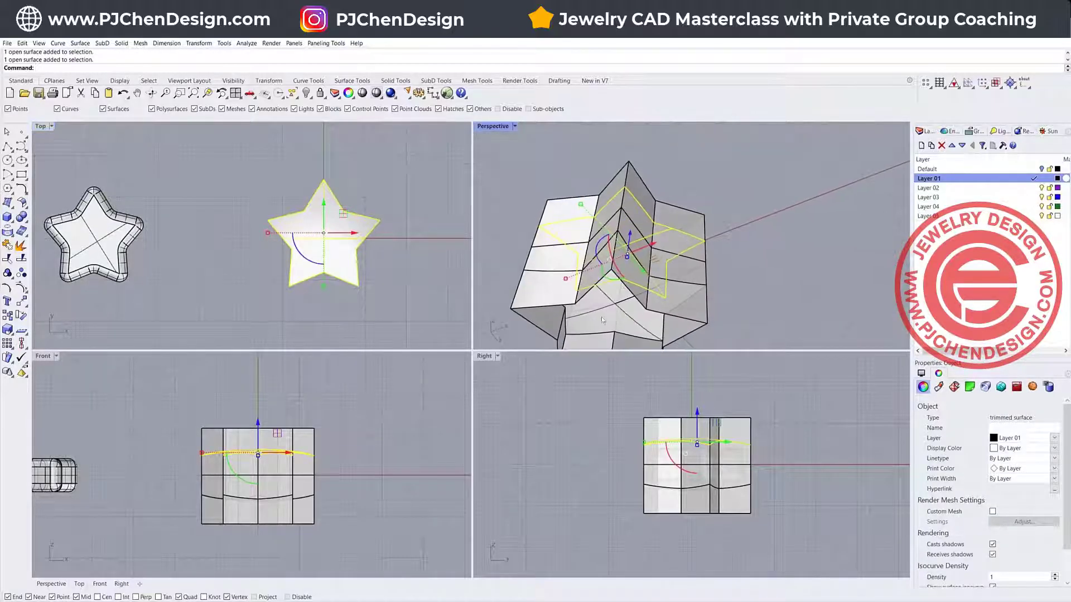
{"action": "left_click", "coordinate": [602, 321]}
{"action": "left_click", "coordinate": [242, 453], "text": "shift"}
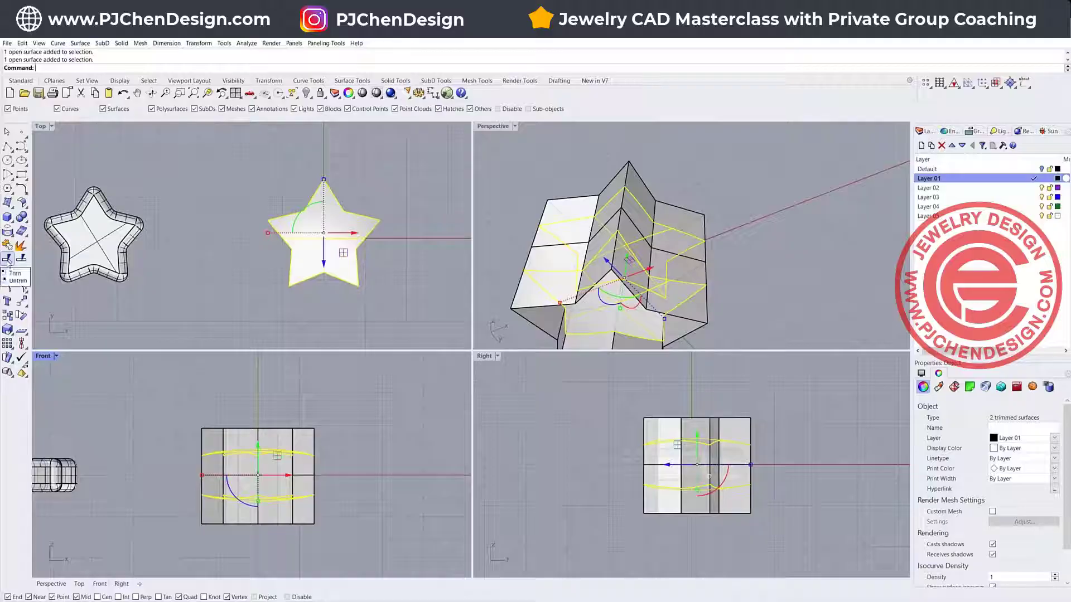
{"action": "left_click", "coordinate": [7, 259]}
{"action": "left_click", "coordinate": [323, 437]}
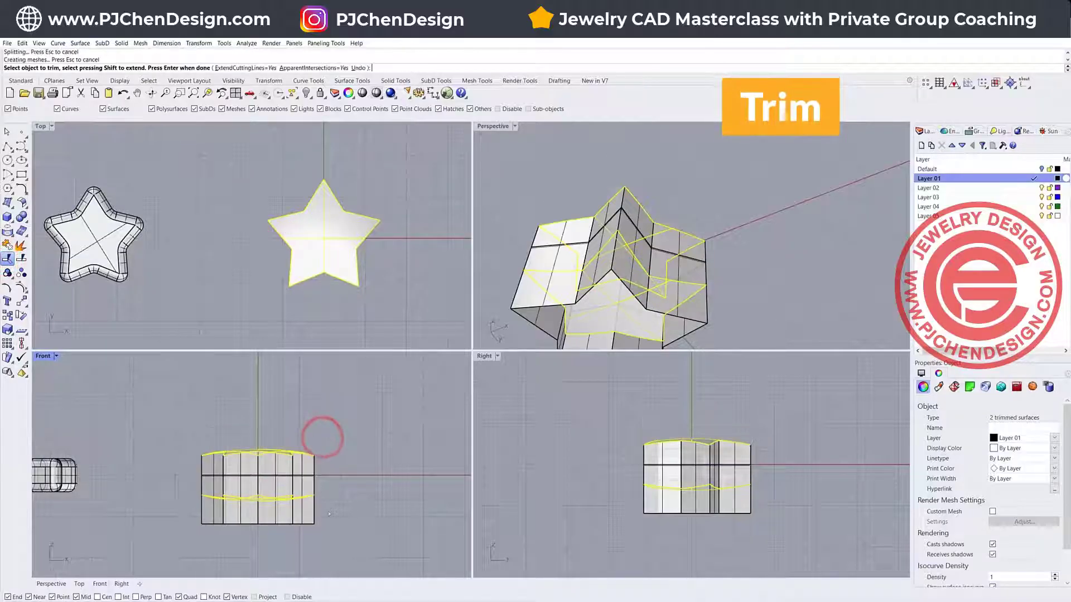
{"action": "left_click", "coordinate": [327, 512]}
{"action": "key", "text": "Return"}
{"action": "left_click", "coordinate": [401, 229]}
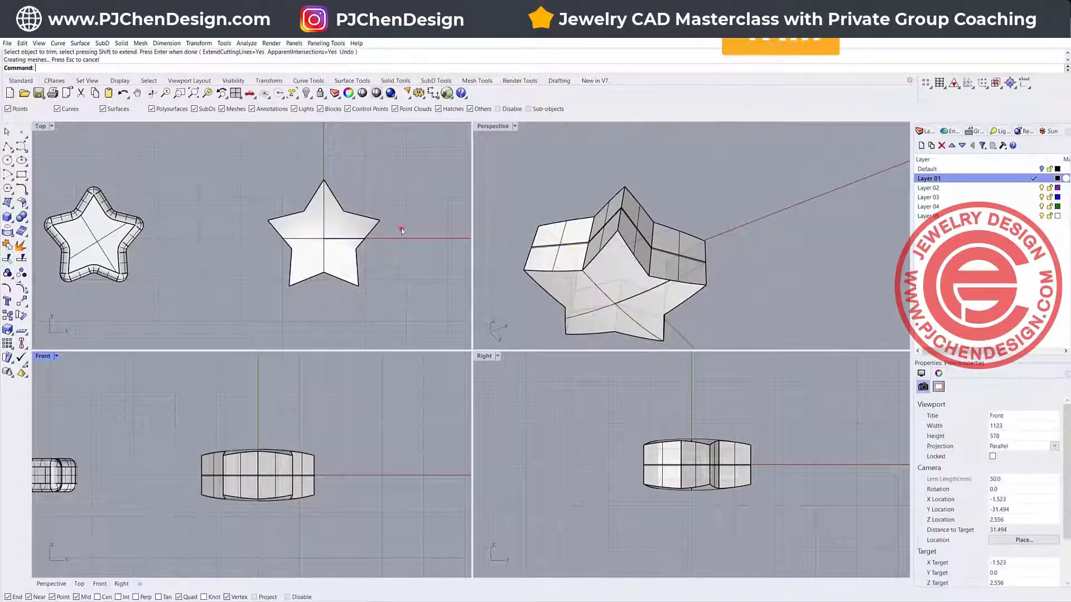
Join the trimmed walls with the upper and lower curved surfaces into one closed star solid.
{"action": "scroll", "coordinate": [614, 190], "scroll_direction": "down", "scroll_amount": 4}
{"action": "right_click_drag", "start_coordinate": [613, 176], "coordinate": [601, 228]}
{"action": "scroll", "coordinate": [600, 227], "scroll_direction": "up", "scroll_amount": 4}
{"action": "left_click_drag", "start_coordinate": [412, 309], "coordinate": [232, 234]}
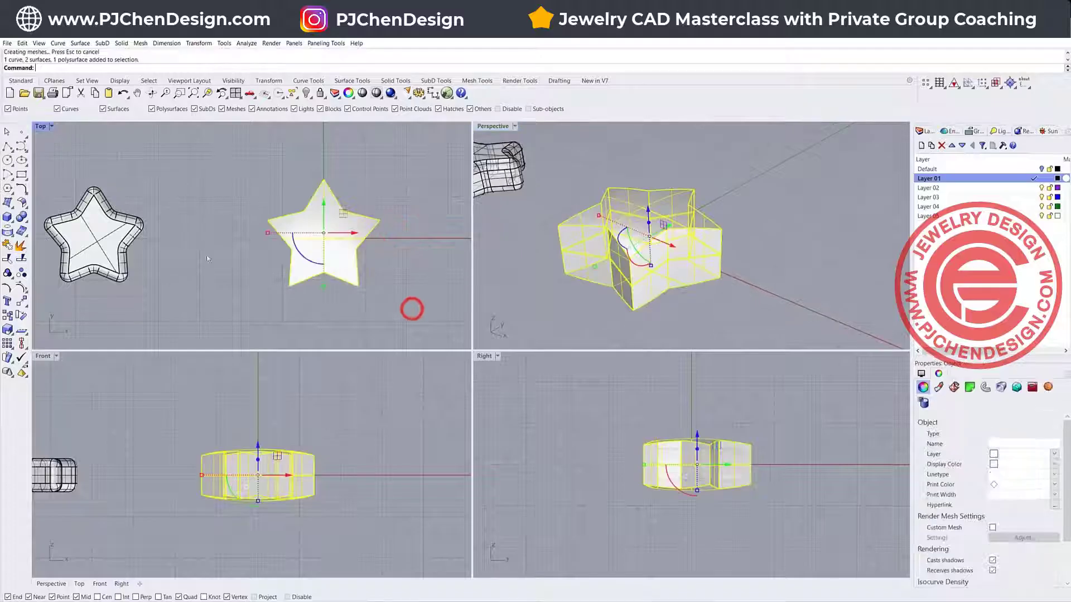
{"action": "left_click", "coordinate": [7, 245]}
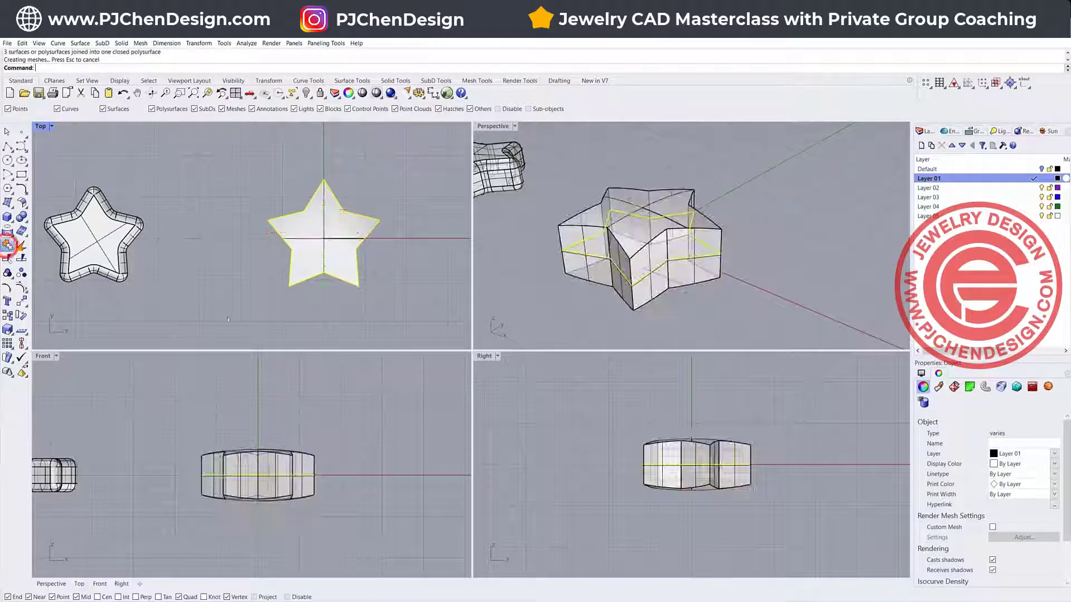
{"action": "left_click", "coordinate": [342, 303]}
Fillet all edges of the curved star solid with a radius of 2.
{"action": "left_click", "coordinate": [344, 264]}
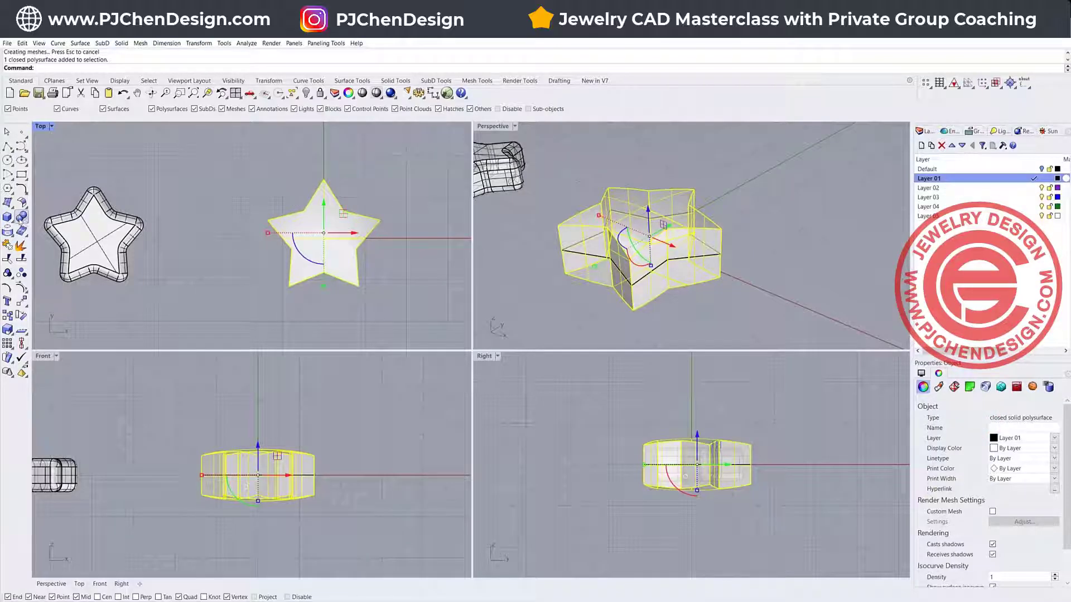
{"action": "left_click", "coordinate": [21, 219]}
{"action": "left_click", "coordinate": [76, 245]}
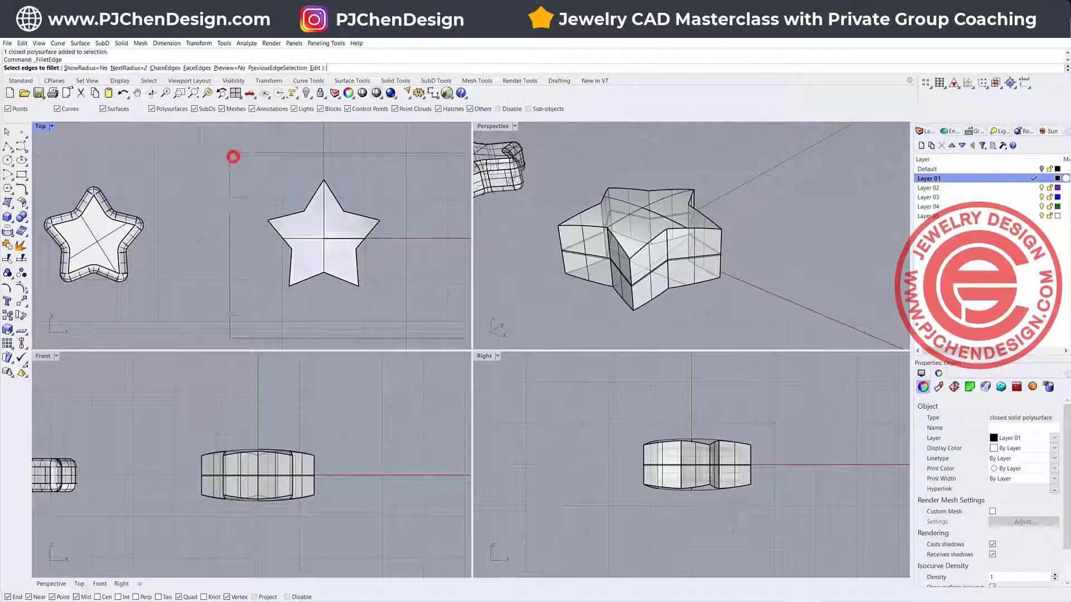
{"action": "left_click_drag", "start_coordinate": [233, 157], "coordinate": [421, 312]}
{"action": "key", "text": "Return"}
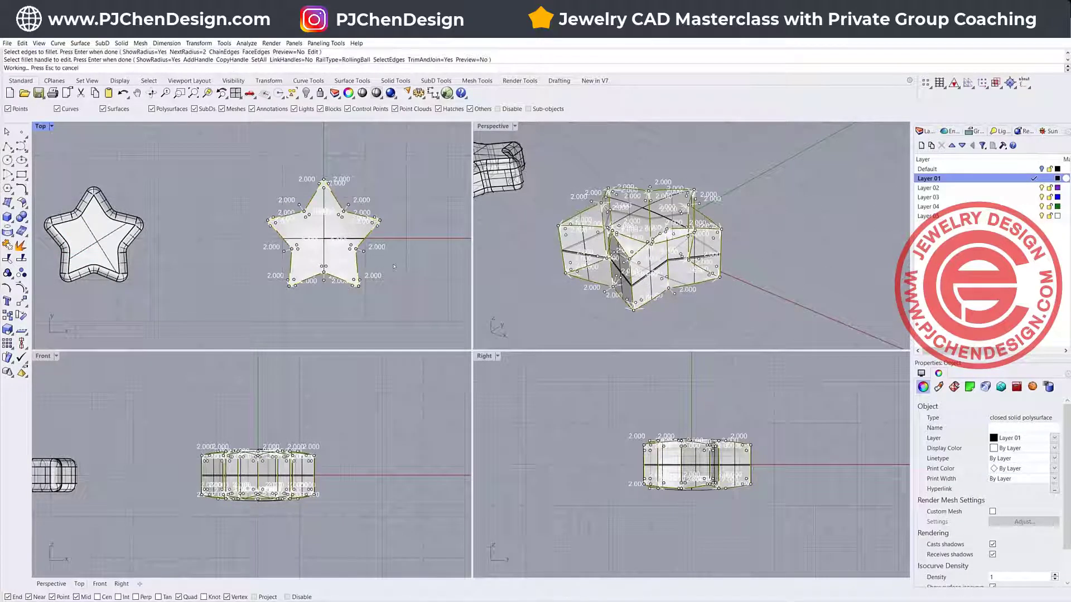
{"action": "key", "text": "Return"}
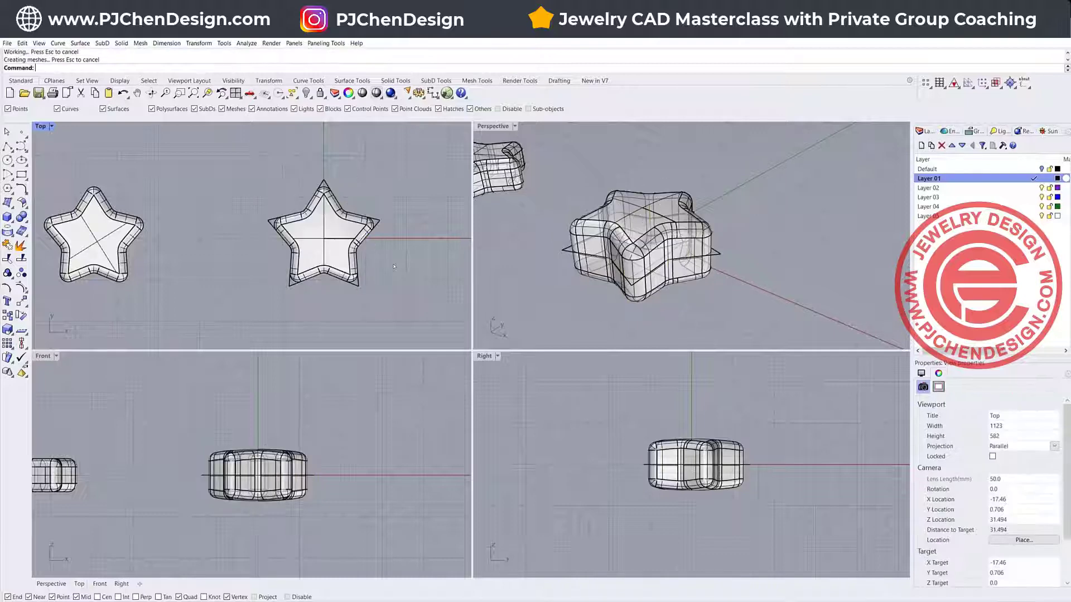
Move the flat filleted star farther away from the curved star along the horizontal axis in the Front view.
{"action": "scroll", "coordinate": [343, 218], "scroll_direction": "up", "scroll_amount": 4}
{"action": "scroll", "coordinate": [654, 256], "scroll_direction": "up", "scroll_amount": 5}
{"action": "right_click_drag", "start_coordinate": [654, 256], "coordinate": [650, 193]}
{"action": "scroll", "coordinate": [260, 424], "scroll_direction": "down", "scroll_amount": 6}
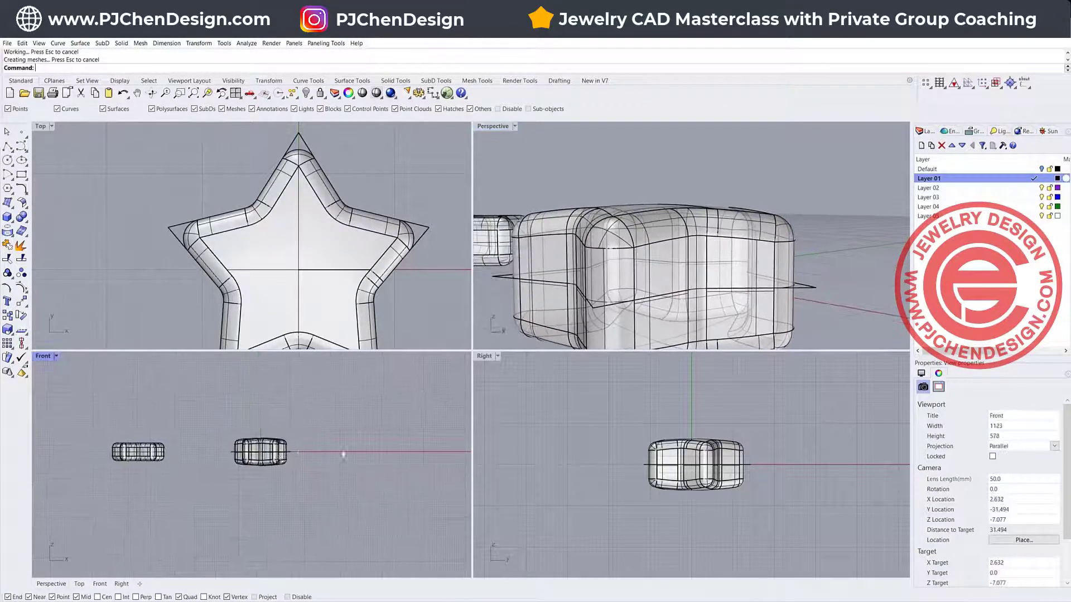
{"action": "scroll", "coordinate": [339, 442], "scroll_direction": "up", "scroll_amount": 8}
{"action": "right_click_drag", "start_coordinate": [231, 457], "coordinate": [409, 420]}
{"action": "left_click", "coordinate": [387, 411]}
{"action": "scroll", "coordinate": [365, 422], "scroll_direction": "down", "scroll_amount": 6}
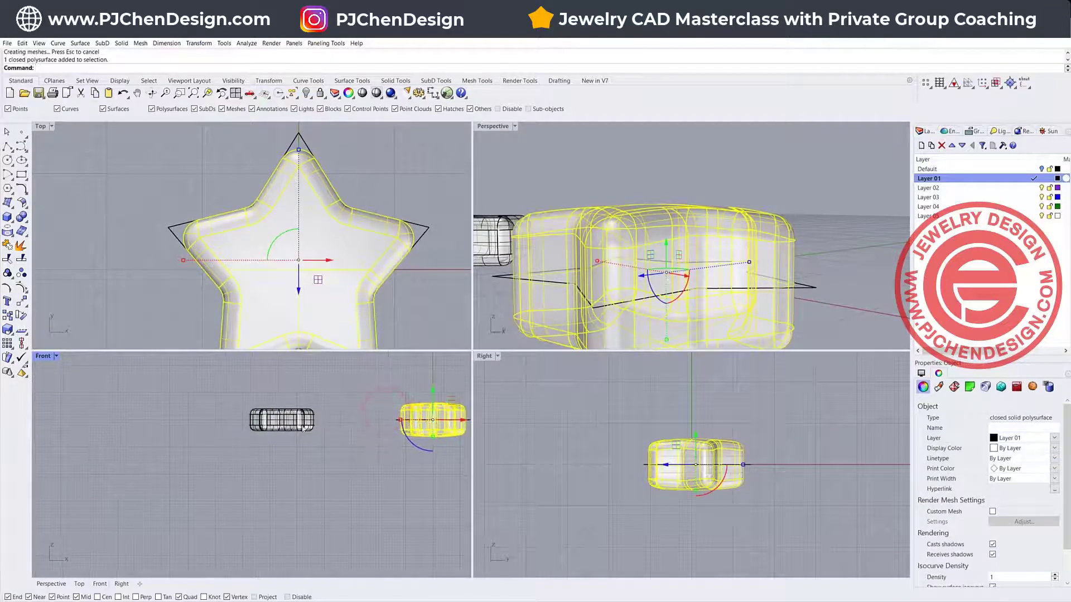
{"action": "left_click", "coordinate": [301, 426]}
{"action": "left_click_drag", "start_coordinate": [301, 427], "coordinate": [217, 427]}
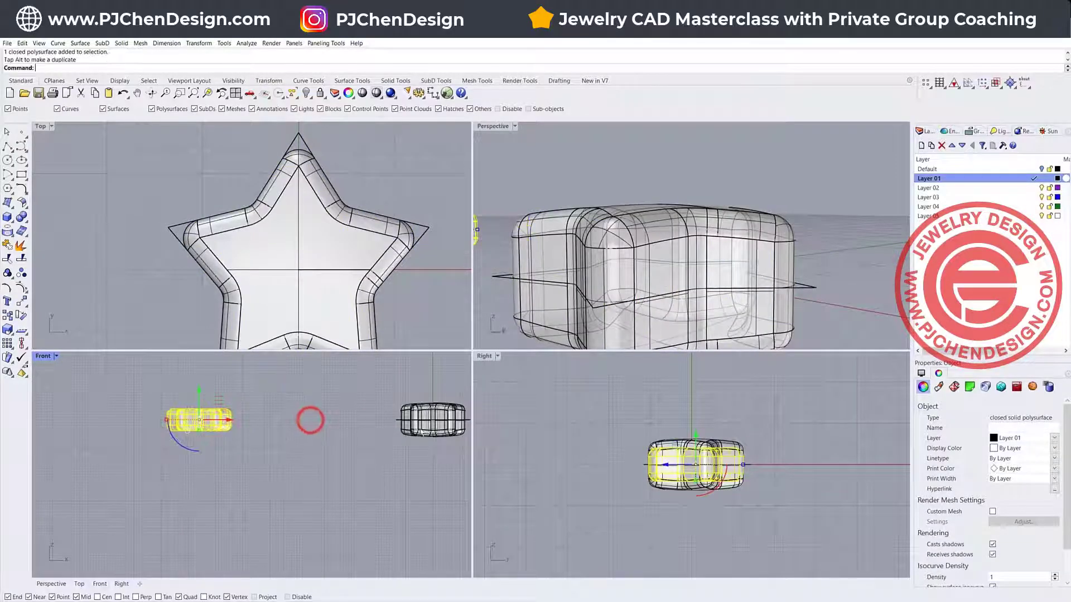
Move the curved star off the star curve to sit beside the flat star, and reduce its height.
{"action": "left_click", "coordinate": [431, 423]}
{"action": "left_click_drag", "start_coordinate": [460, 418], "coordinate": [307, 414]}
{"action": "scroll", "coordinate": [300, 444], "scroll_direction": "up", "scroll_amount": 4}
{"action": "left_click", "coordinate": [396, 436]}
Set the Perspective viewport to Rendered, examine both stars in it maximized, and restore the four-viewport layout.
{"action": "right_click_drag", "start_coordinate": [556, 201], "coordinate": [541, 145]}
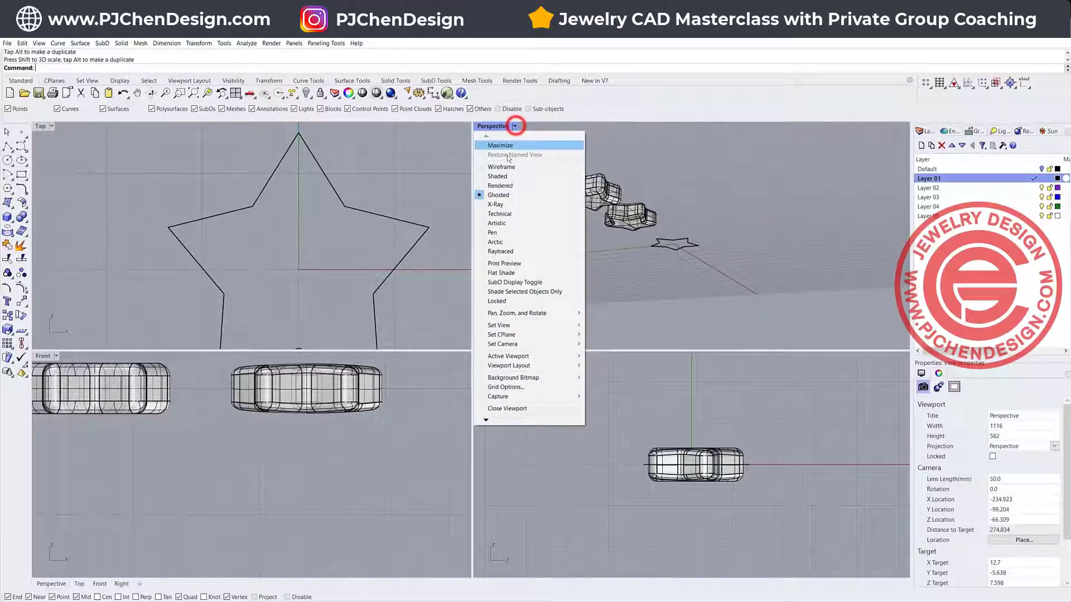
{"action": "left_click", "coordinate": [501, 186]}
{"action": "double_click", "coordinate": [489, 126]}
{"action": "right_click_drag", "start_coordinate": [363, 311], "coordinate": [420, 325]}
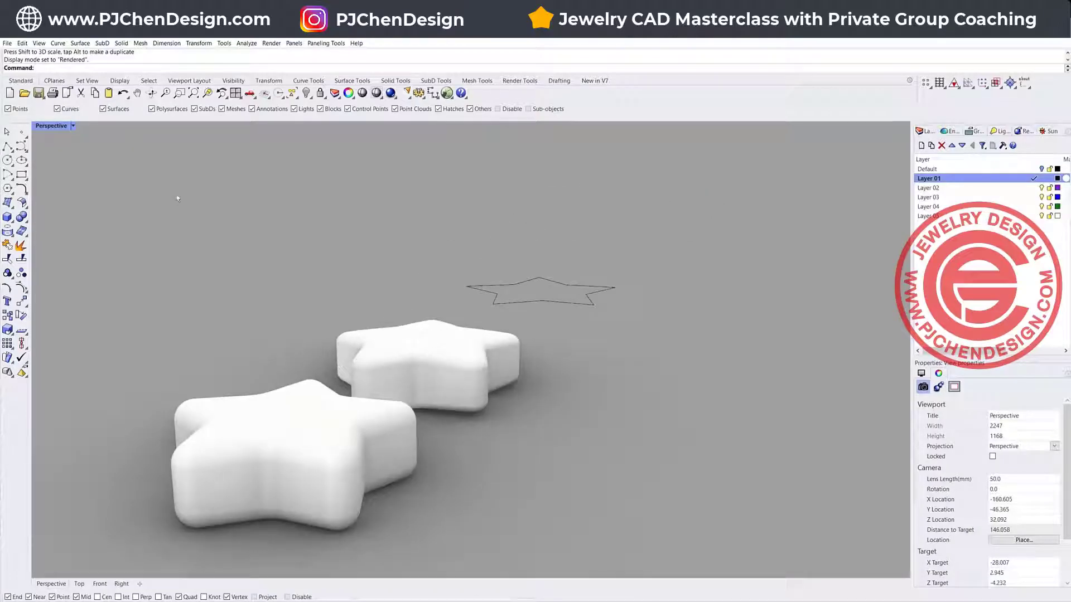
{"action": "left_click", "coordinate": [71, 126]}
{"action": "left_click", "coordinate": [72, 133]}
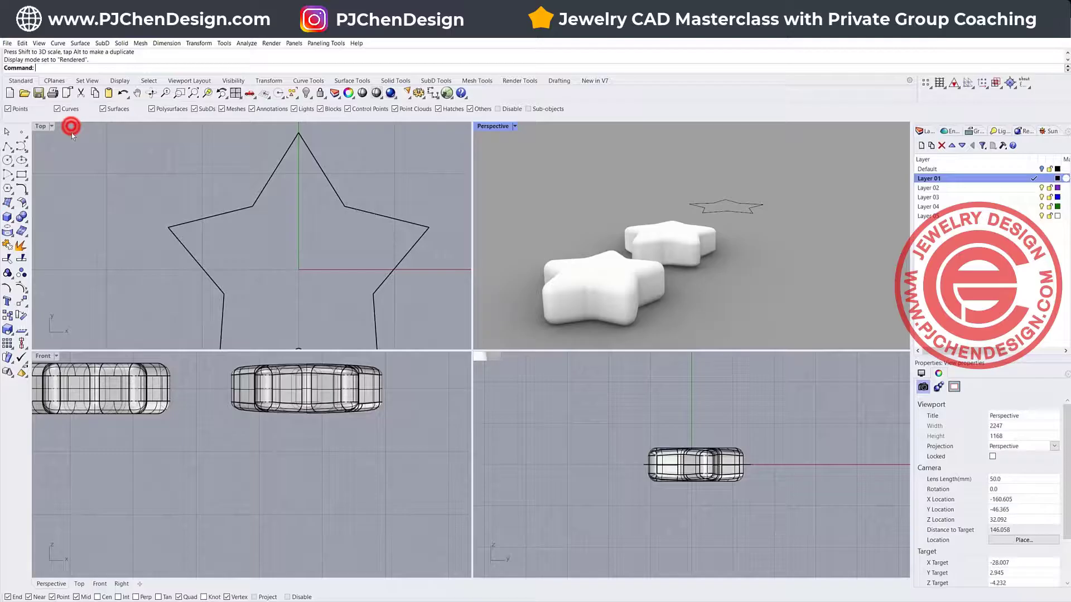
Scale the curved star vertically in the Front view to make it thicker, and check its rendered shape in Perspective.
{"action": "left_click", "coordinate": [138, 420]}
{"action": "left_click", "coordinate": [320, 432]}
{"action": "left_click_drag", "start_coordinate": [322, 453], "coordinate": [322, 465]}
{"action": "left_click", "coordinate": [363, 486]}
{"action": "scroll", "coordinate": [550, 191], "scroll_direction": "up", "scroll_amount": 10}
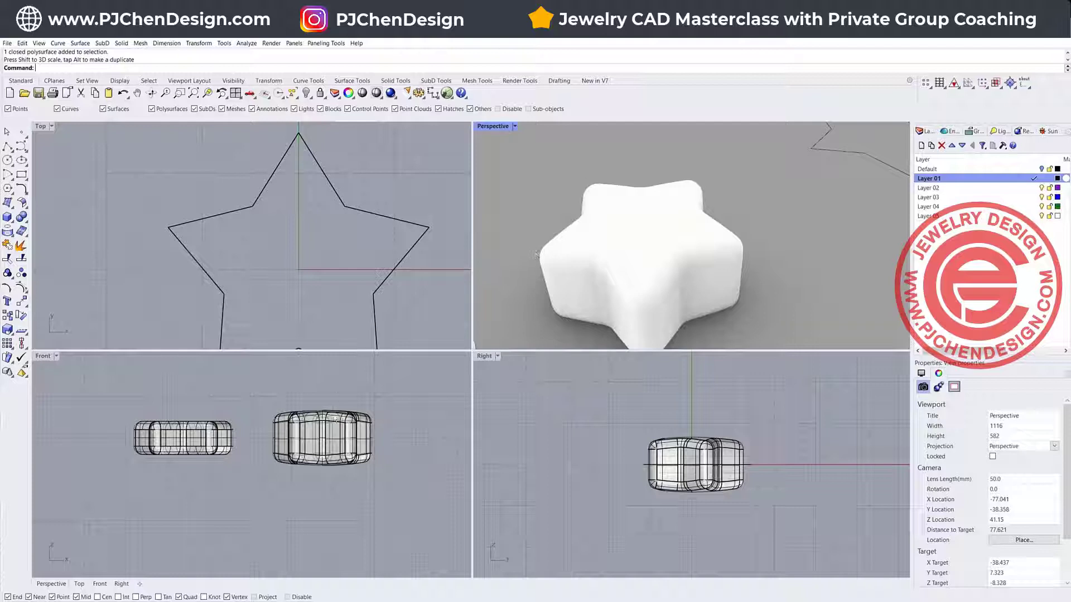
{"action": "right_click_drag", "start_coordinate": [625, 230], "coordinate": [592, 235]}
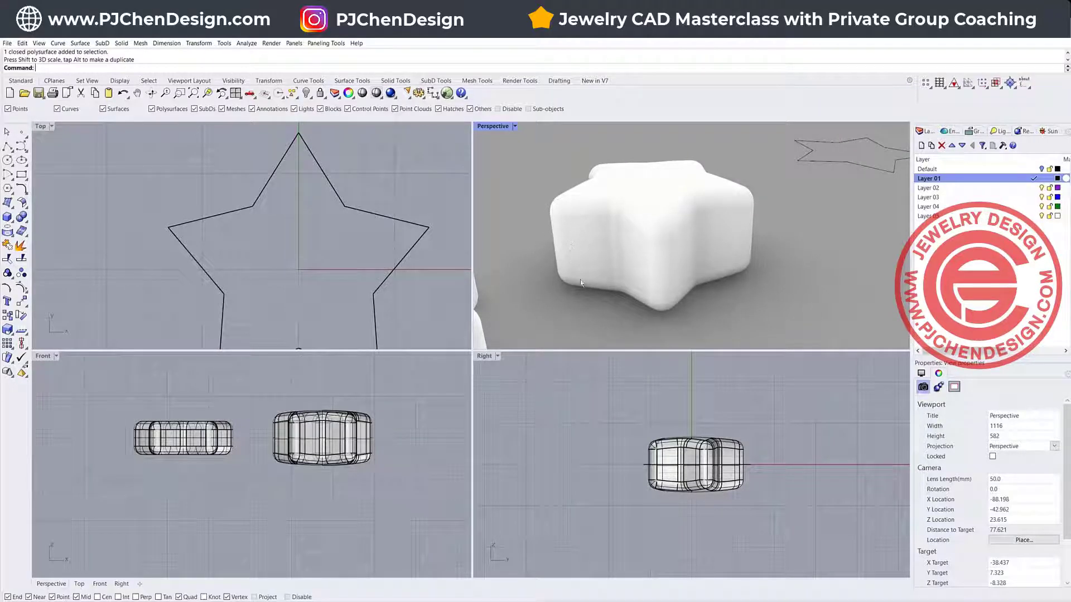
{"action": "scroll", "coordinate": [655, 222], "scroll_direction": "down", "scroll_amount": 5}
{"action": "scroll", "coordinate": [271, 229], "scroll_direction": "down", "scroll_amount": 3}
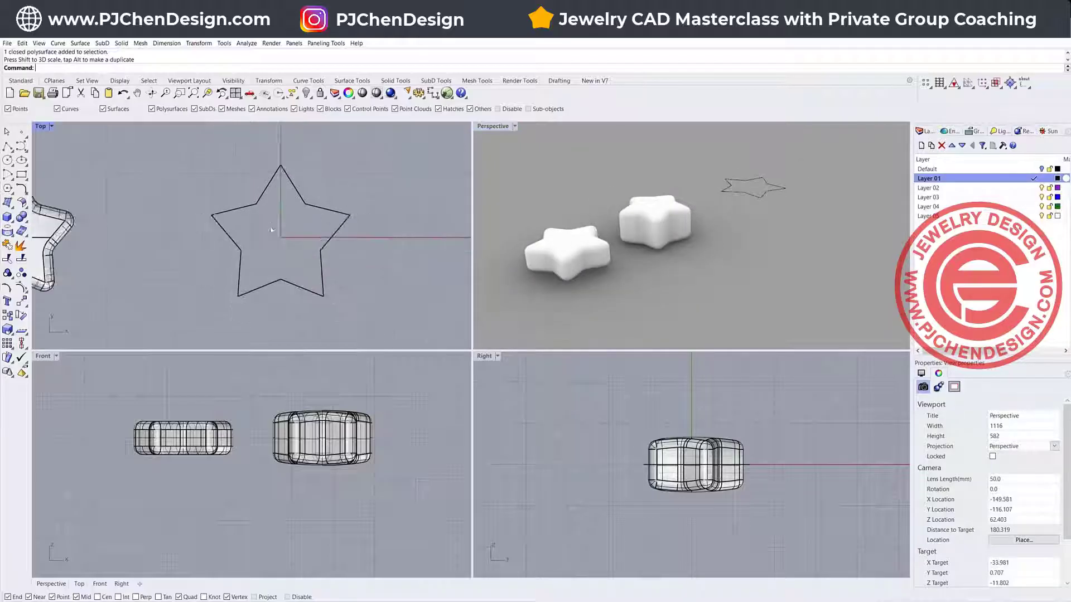
Apply CageEdit to the curved star with a bounding-box cage, World coordinates, 4 points and degree 3 in each direction, and a global region.
{"action": "scroll", "coordinate": [271, 229], "scroll_direction": "down", "scroll_amount": 5}
{"action": "left_click", "coordinate": [288, 229]}
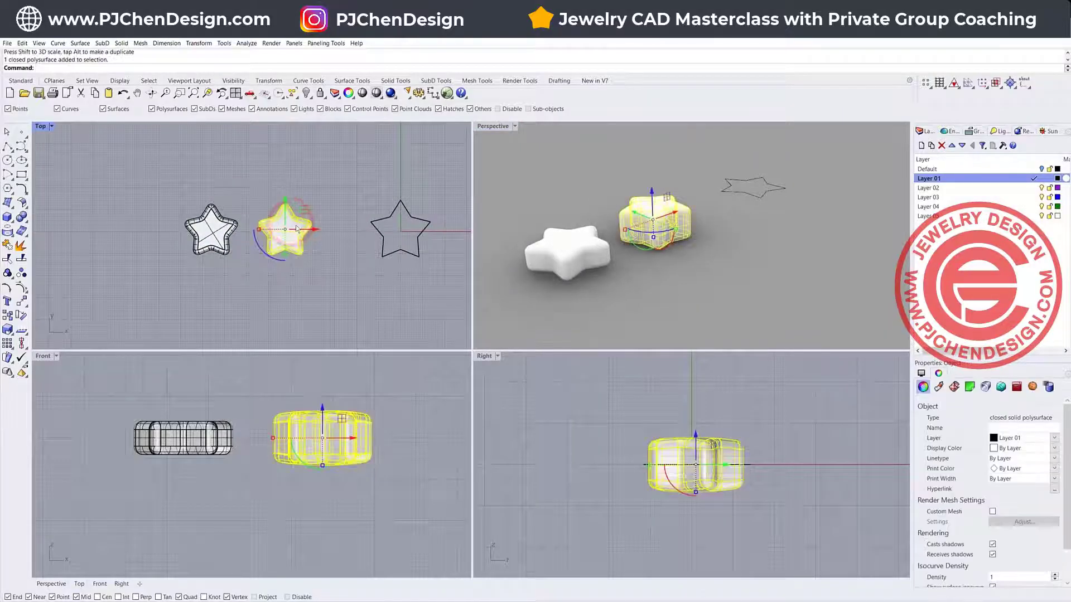
{"action": "type", "text": "eEdit"}
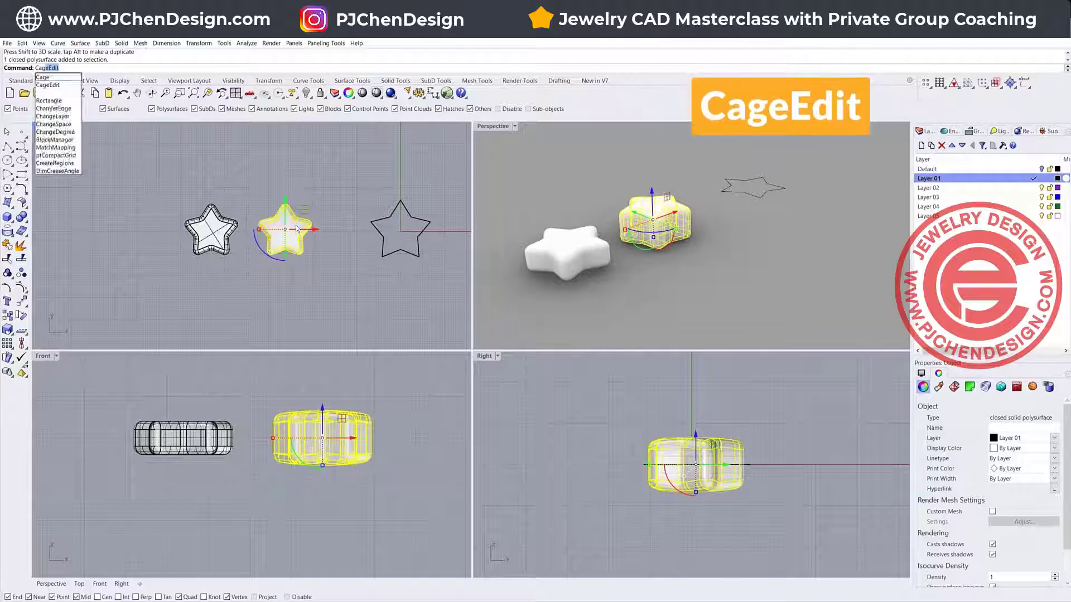
{"action": "key", "text": "Return"}
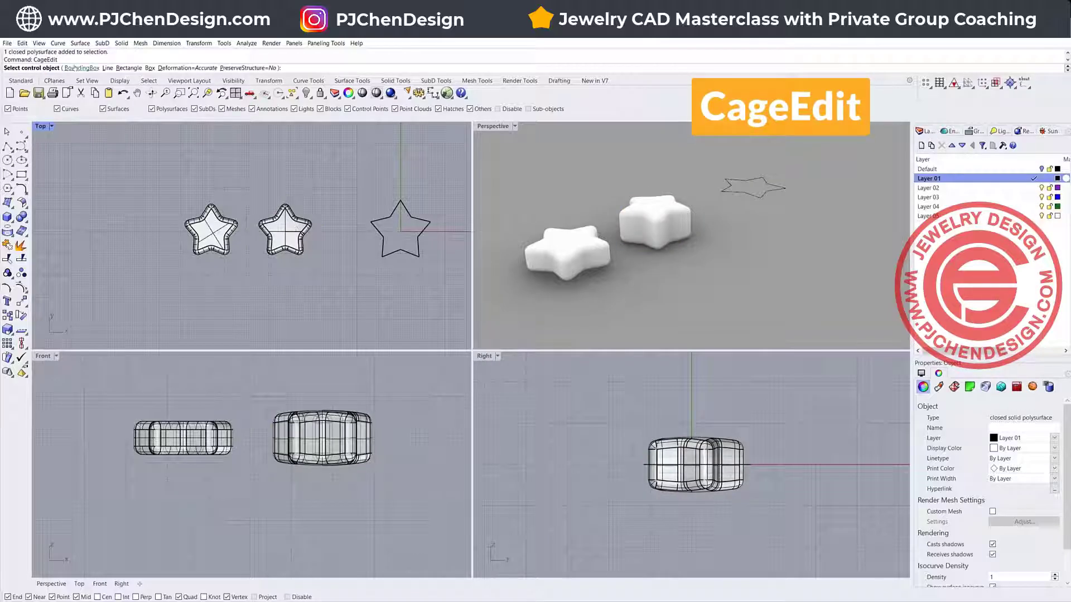
{"action": "left_click", "coordinate": [78, 68]}
{"action": "left_click", "coordinate": [290, 233]}
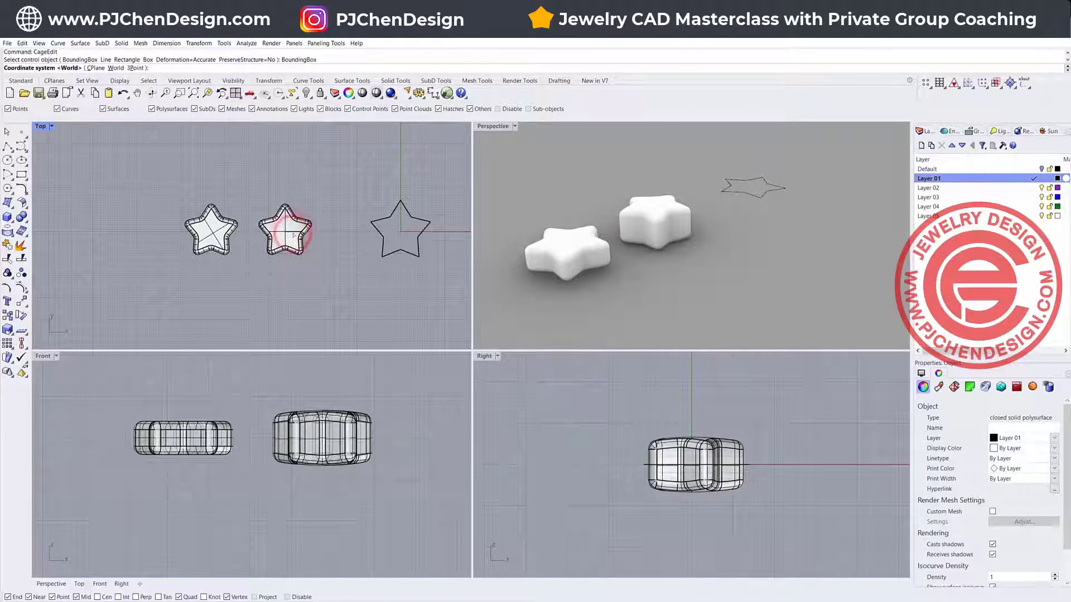
{"action": "key", "text": "Return"}
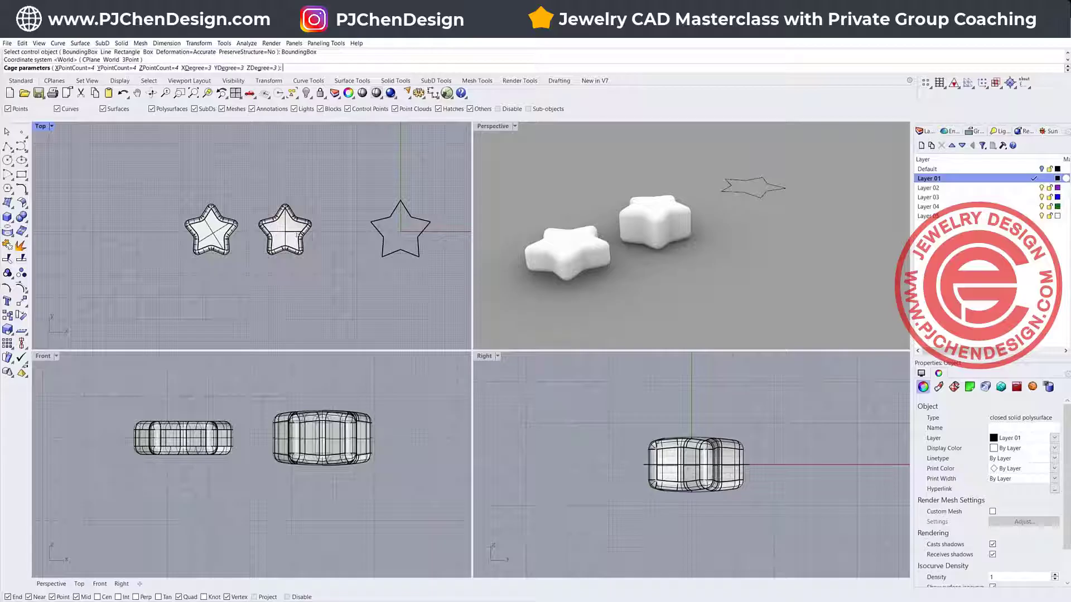
{"action": "key", "text": "Return"}
{"action": "key", "text": "Return"}
Select all the cage's outer perimeter points in the Top view and scale them down vertically in the Front view to thin the star's edges.
{"action": "scroll", "coordinate": [290, 152], "scroll_direction": "up", "scroll_amount": 3}
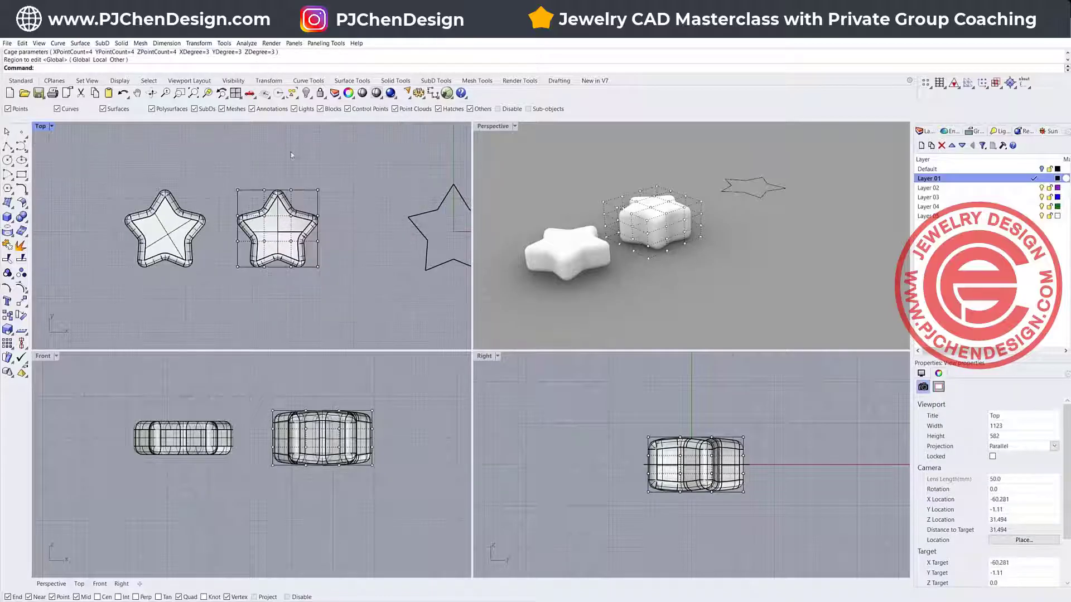
{"action": "left_click_drag", "start_coordinate": [289, 145], "coordinate": [366, 289]}
{"action": "left_click", "coordinate": [345, 175]}
{"action": "left_click_drag", "start_coordinate": [309, 165], "coordinate": [349, 299]}
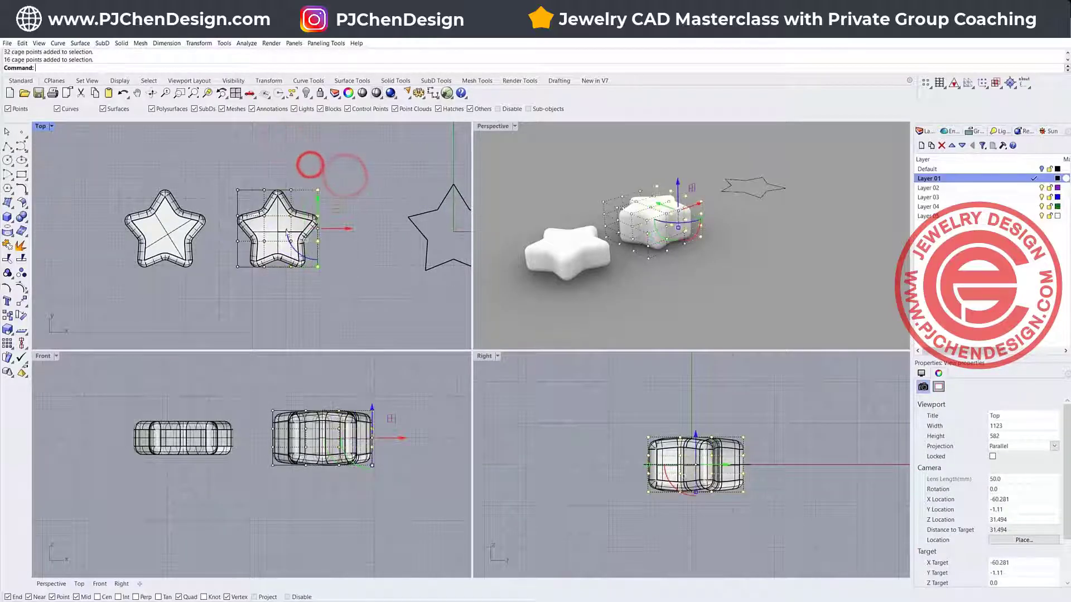
{"action": "left_click_drag", "start_coordinate": [218, 173], "coordinate": [323, 282], "text": "shift"}
{"action": "scroll", "coordinate": [322, 466], "scroll_direction": "up", "scroll_amount": 2}
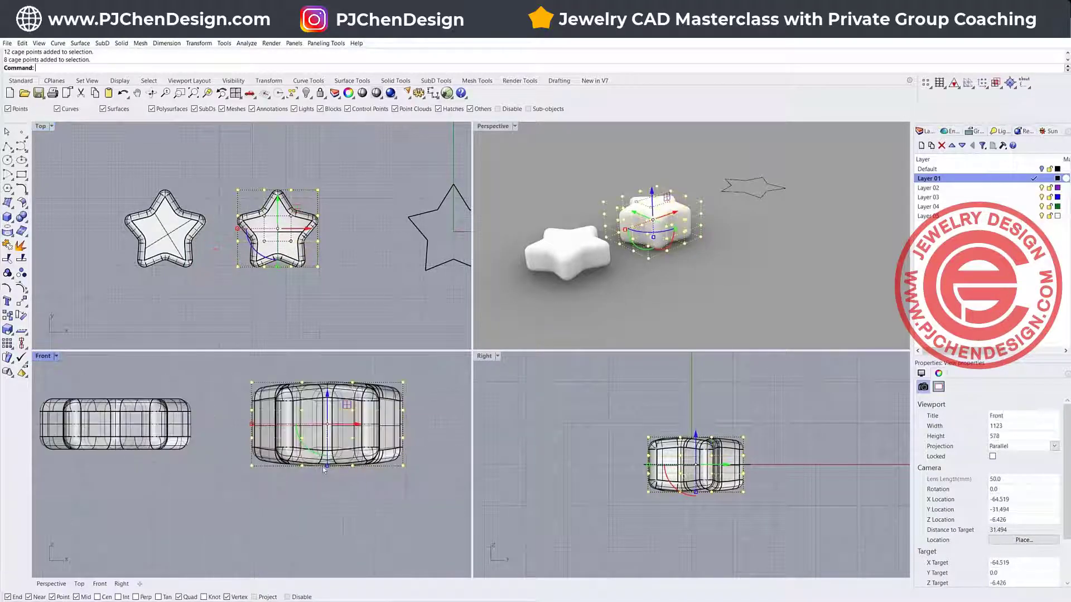
{"action": "left_click_drag", "start_coordinate": [322, 467], "coordinate": [327, 444]}
{"action": "left_click", "coordinate": [342, 306]}
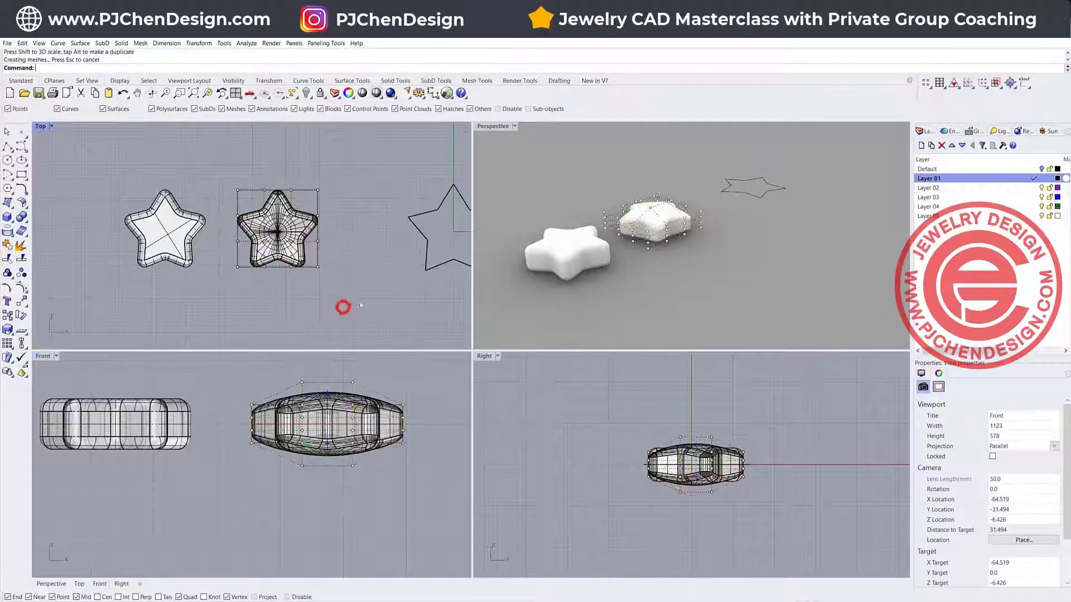
Squeeze the cage points at the star's right end closer together vertically in the Front view, and check the shape in Perspective.
{"action": "scroll", "coordinate": [644, 215], "scroll_direction": "up", "scroll_amount": 3}
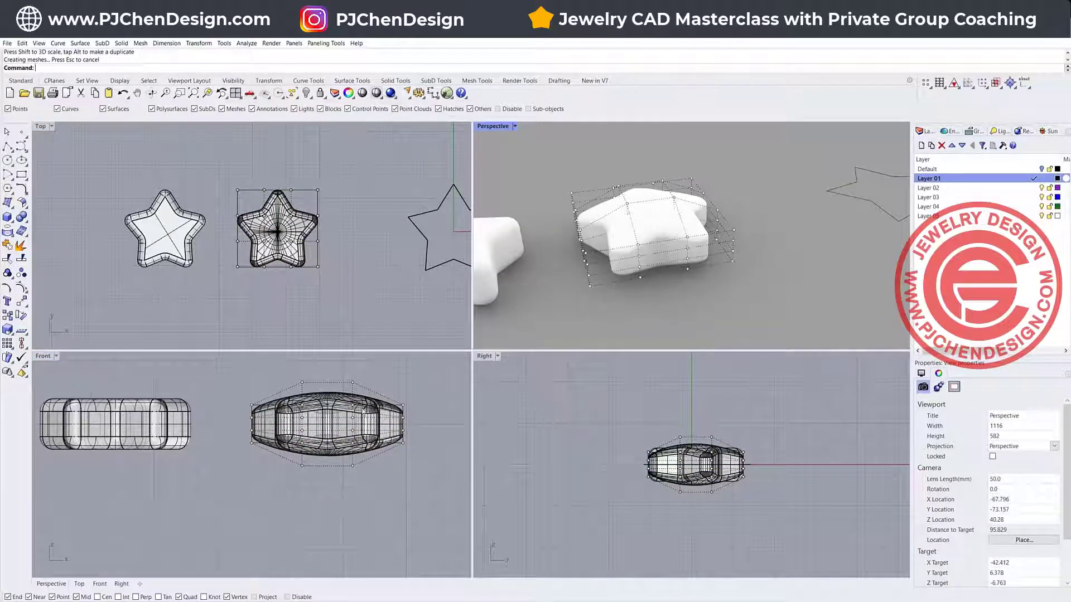
{"action": "scroll", "coordinate": [415, 407], "scroll_direction": "up", "scroll_amount": 2}
{"action": "left_click_drag", "start_coordinate": [385, 376], "coordinate": [430, 460]}
{"action": "left_click", "coordinate": [715, 304]}
{"action": "right_click_drag", "start_coordinate": [715, 305], "coordinate": [625, 294]}
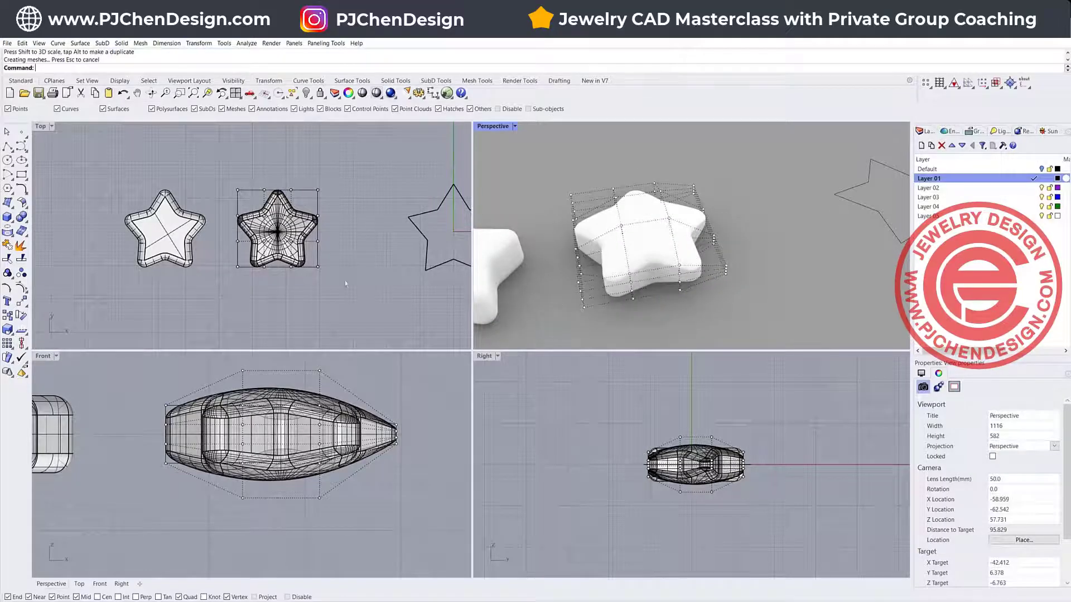
Delete the control cage and examine the deformed star's tapered arm up close in Perspective.
{"action": "left_click", "coordinate": [318, 241]}
{"action": "key", "text": "Delete"}
{"action": "scroll", "coordinate": [278, 201], "scroll_direction": "up", "scroll_amount": 5}
{"action": "mouse_move", "coordinate": [344, 239]}
{"action": "right_mouse_down"}
{"action": "mouse_move", "coordinate": [388, 213]}
{"action": "mouse_move", "coordinate": [334, 246]}
{"action": "mouse_move", "coordinate": [342, 241]}
{"action": "right_mouse_up"}
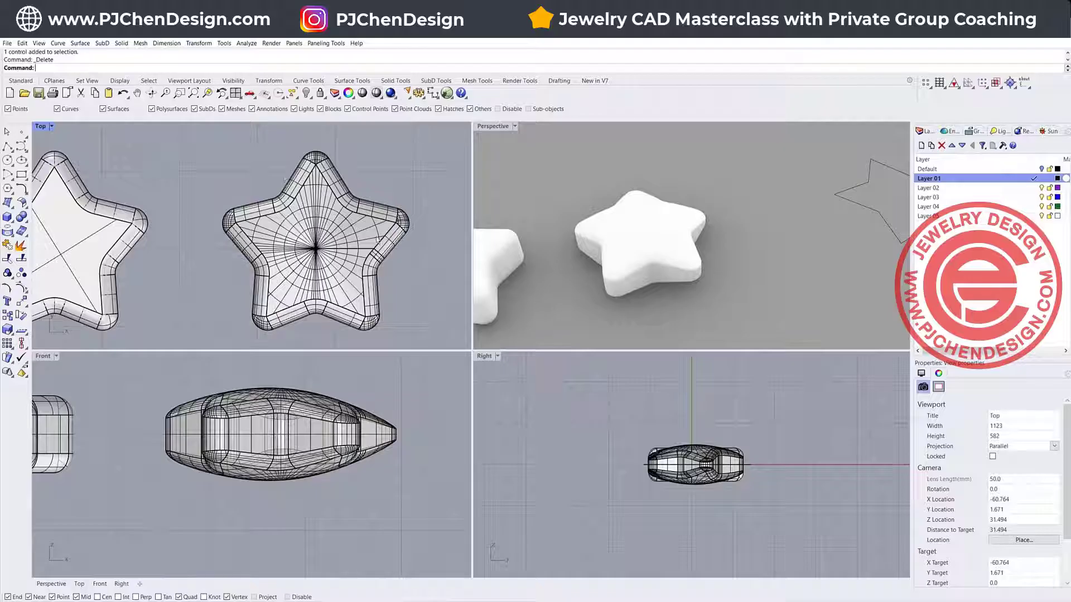
{"action": "right_click_drag", "start_coordinate": [617, 256], "coordinate": [736, 247]}
{"action": "scroll", "coordinate": [716, 219], "scroll_direction": "up", "scroll_amount": 10}
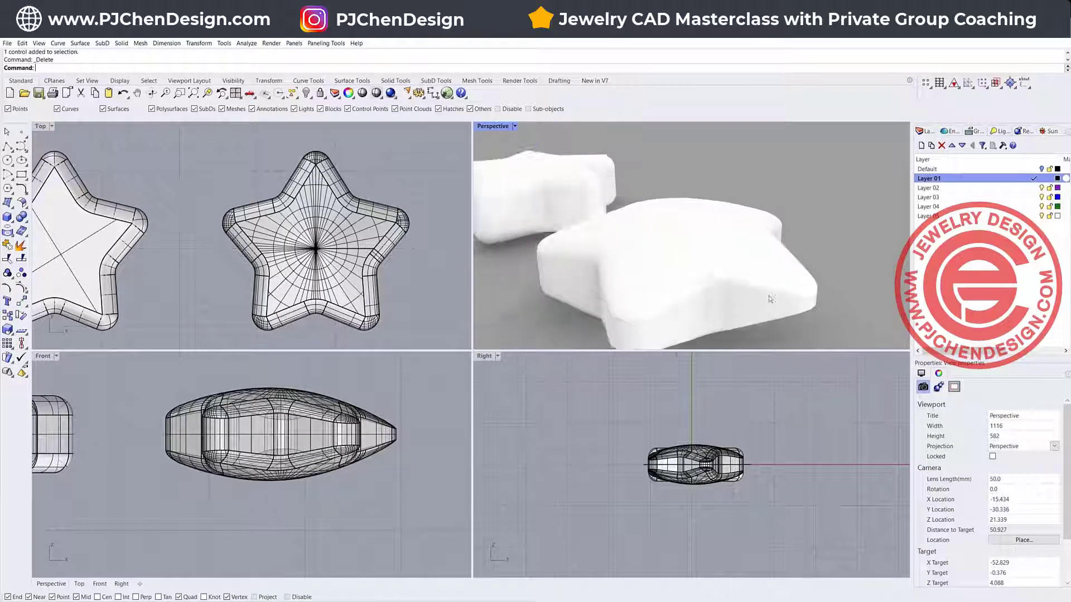
{"action": "scroll", "coordinate": [728, 287], "scroll_direction": "down", "scroll_amount": 6}
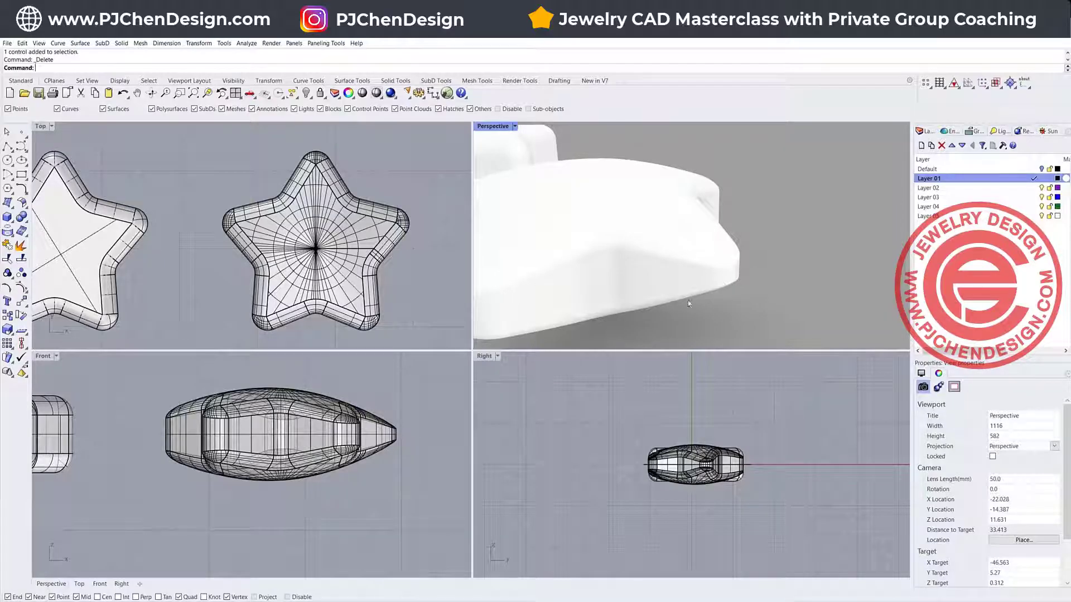
Maximize the Top viewport on the star curve and draw a single-segment polyline from the origin to the star's upper-left inner corner.
{"action": "scroll", "coordinate": [294, 205], "scroll_direction": "down", "scroll_amount": 3}
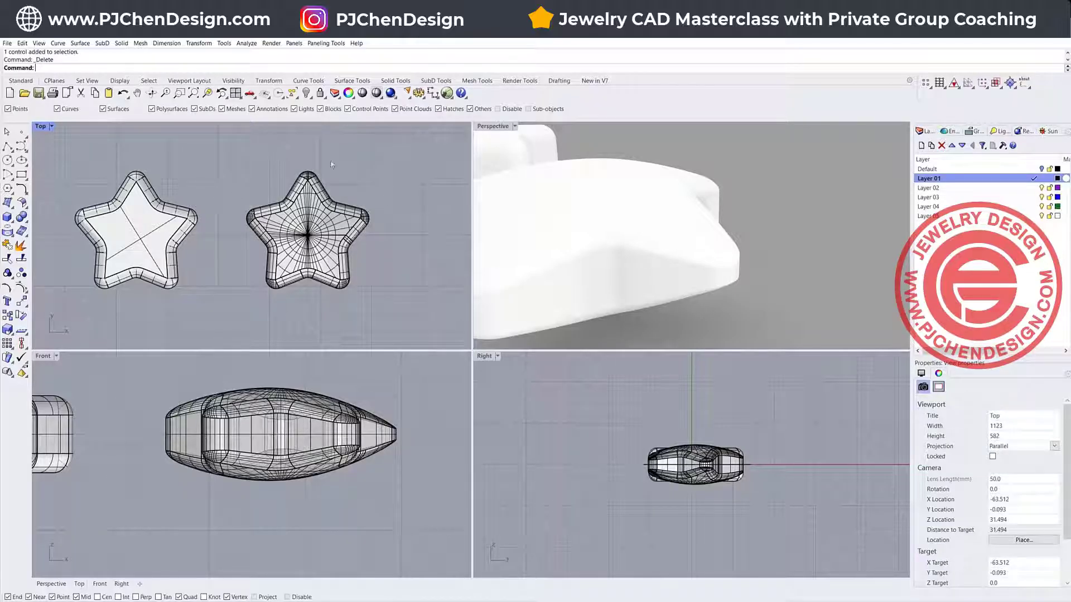
{"action": "scroll", "coordinate": [288, 234], "scroll_direction": "down", "scroll_amount": 8}
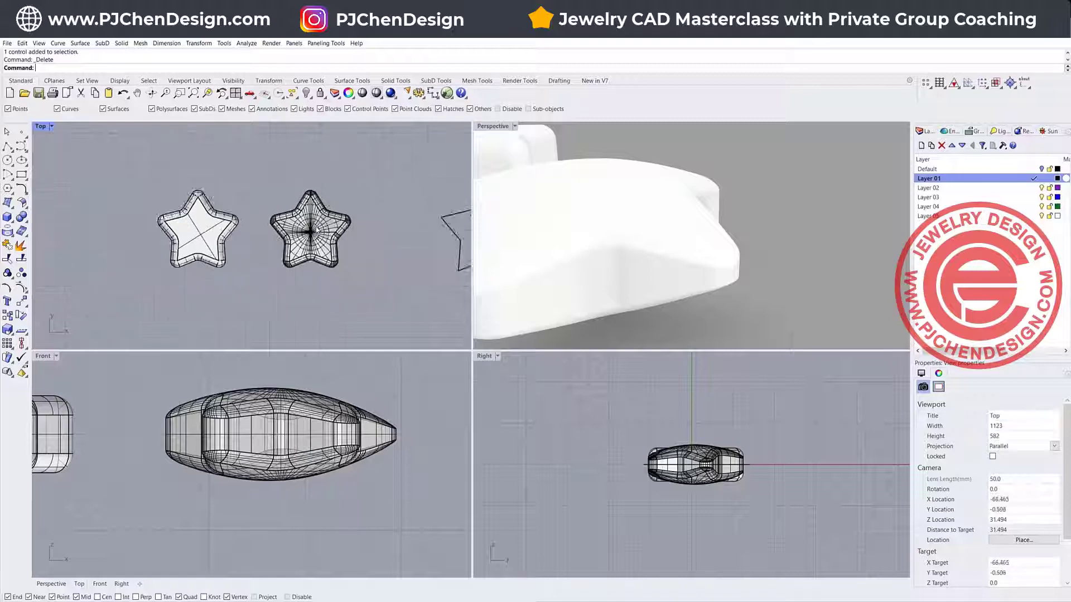
{"action": "right_click_drag", "start_coordinate": [384, 222], "coordinate": [215, 220]}
{"action": "scroll", "coordinate": [296, 212], "scroll_direction": "up", "scroll_amount": 6}
{"action": "right_click_drag", "start_coordinate": [294, 215], "coordinate": [339, 221]}
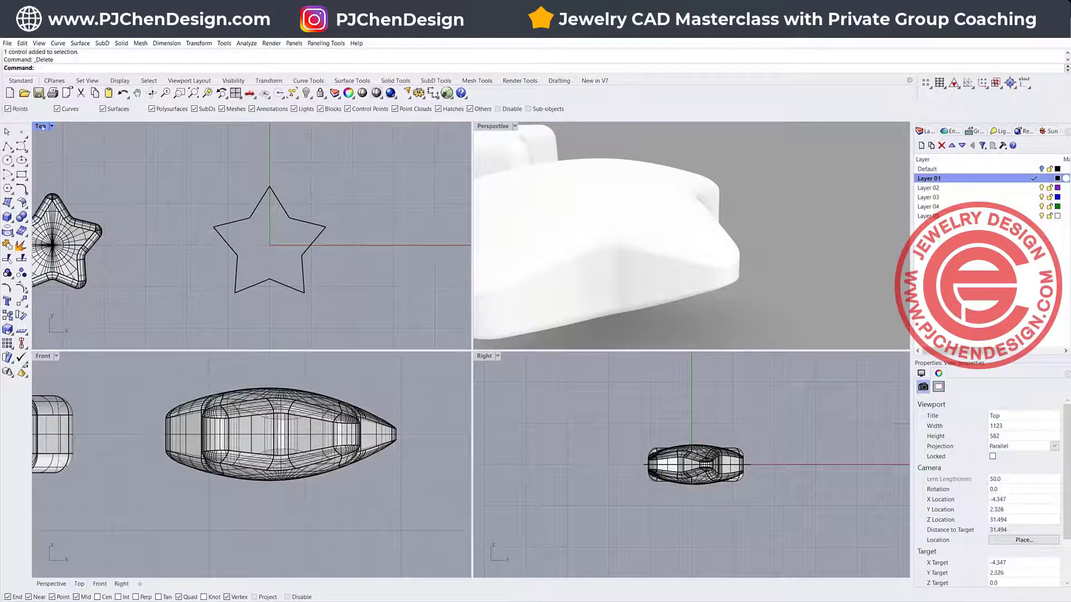
{"action": "double_click", "coordinate": [42, 128]}
{"action": "right_click_drag", "start_coordinate": [626, 267], "coordinate": [489, 256]}
{"action": "scroll", "coordinate": [398, 263], "scroll_direction": "up", "scroll_amount": 4}
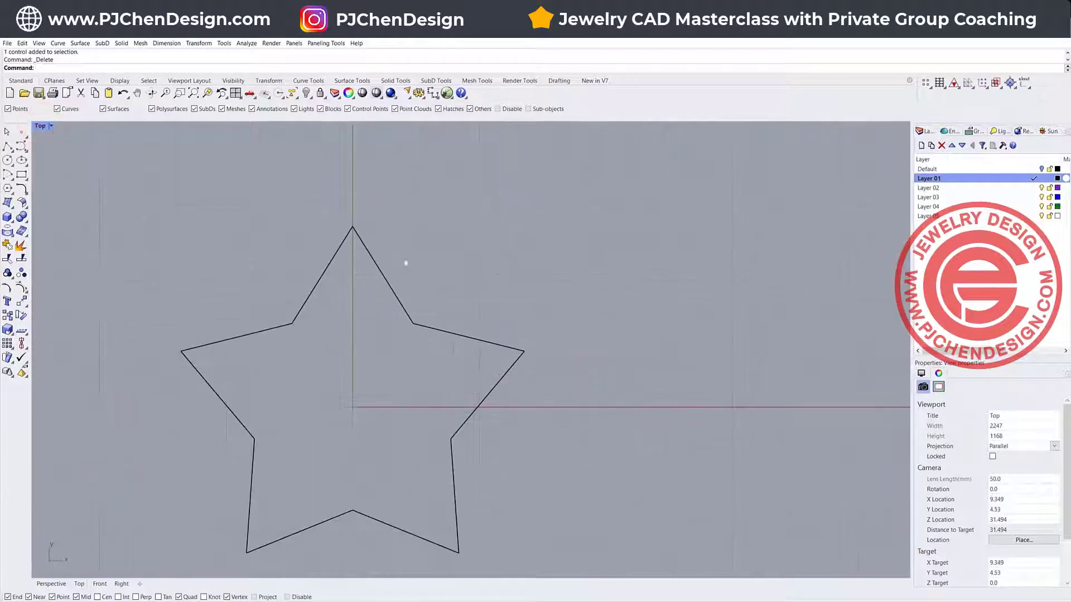
{"action": "right_click_drag", "start_coordinate": [397, 263], "coordinate": [420, 227]}
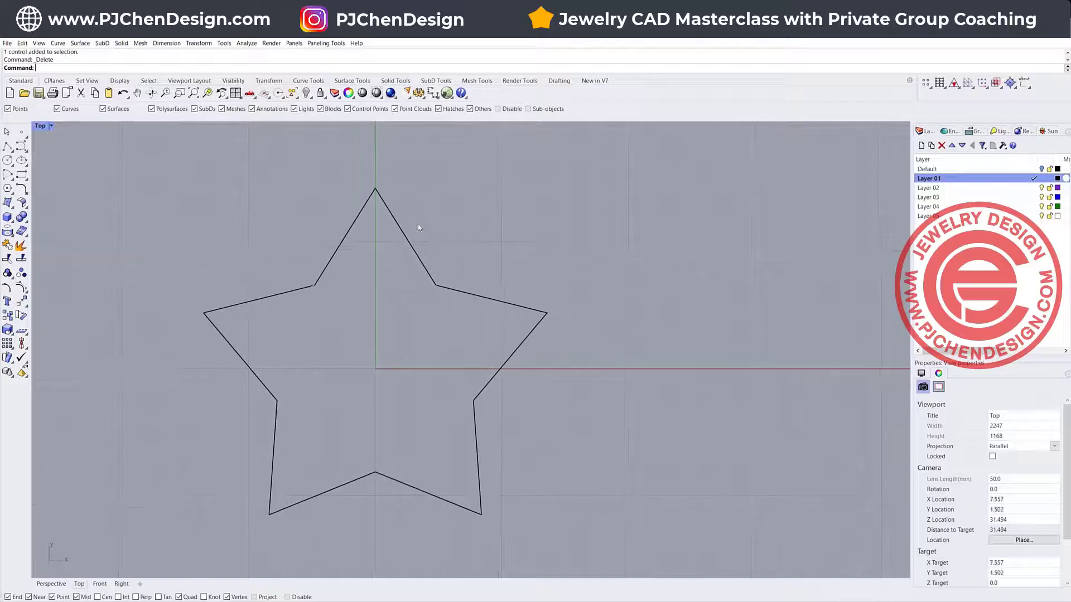
{"action": "left_click", "coordinate": [9, 146]}
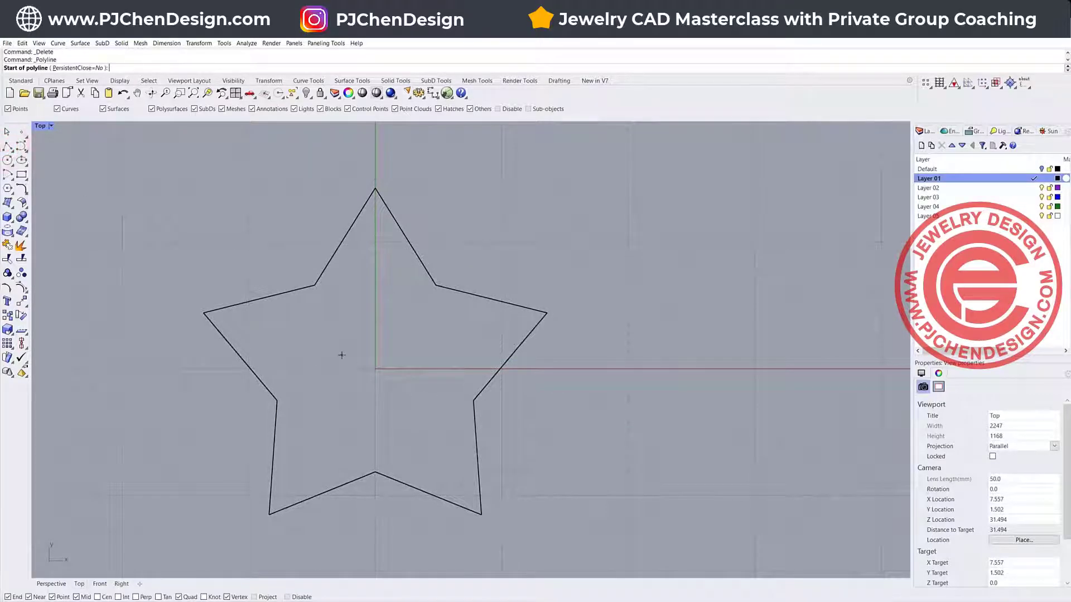
{"action": "type", "text": "0"}
{"action": "key", "text": "Return"}
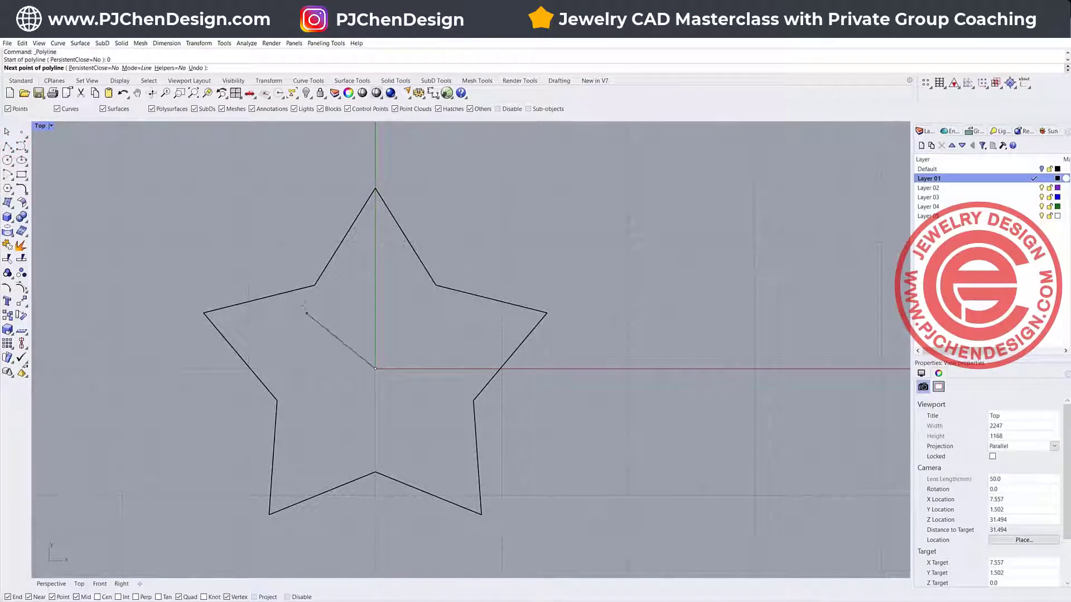
{"action": "left_click", "coordinate": [315, 286]}
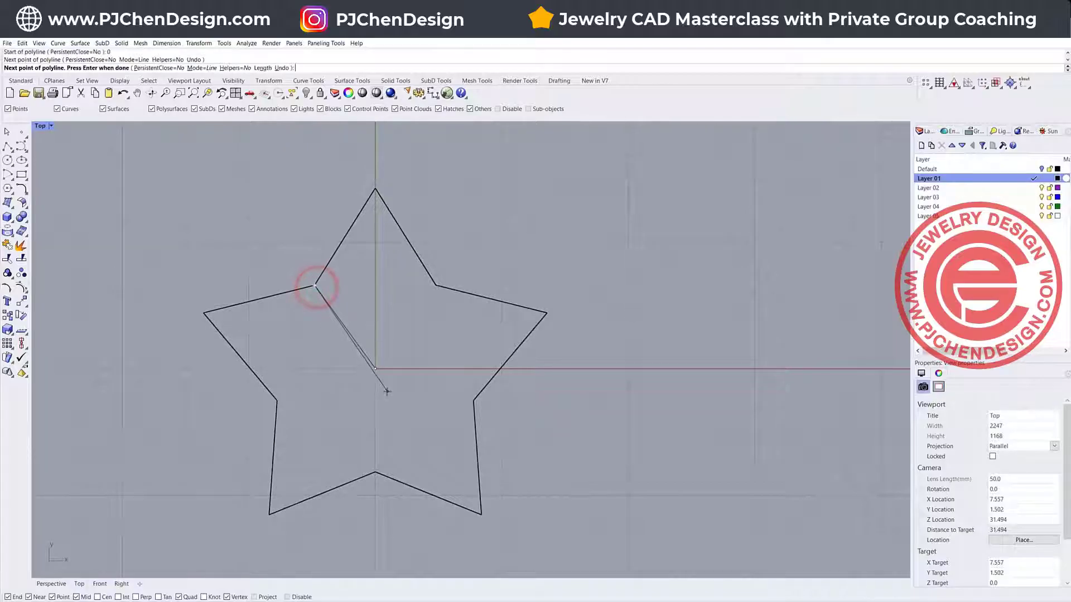
{"action": "key", "text": "Return"}
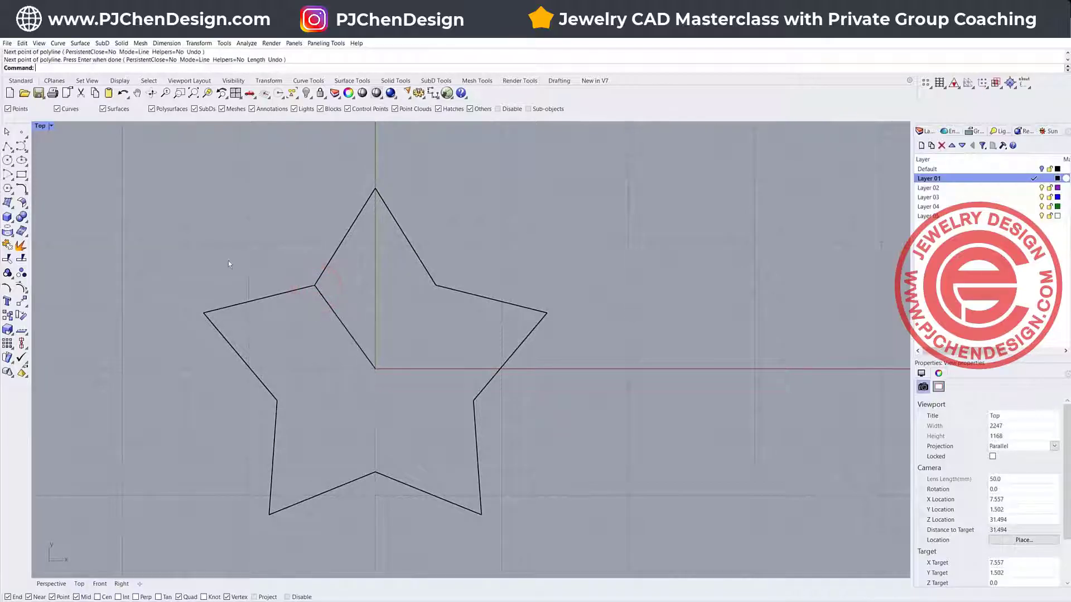
Polar array the line around the star's centre with 5 items over 360 degrees.
{"action": "left_click", "coordinate": [348, 343]}
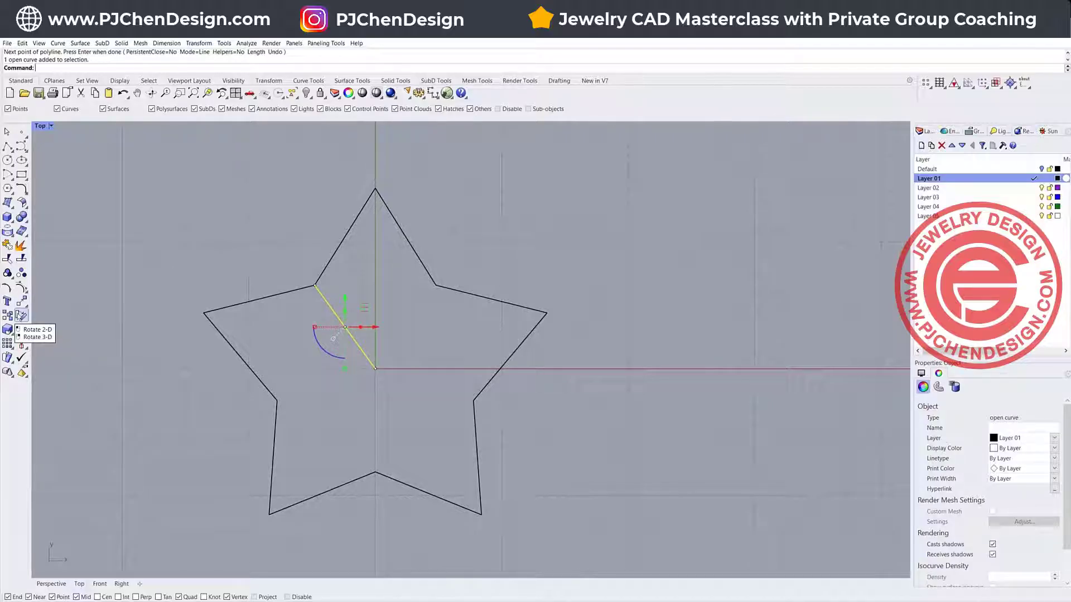
{"action": "left_click", "coordinate": [11, 346]}
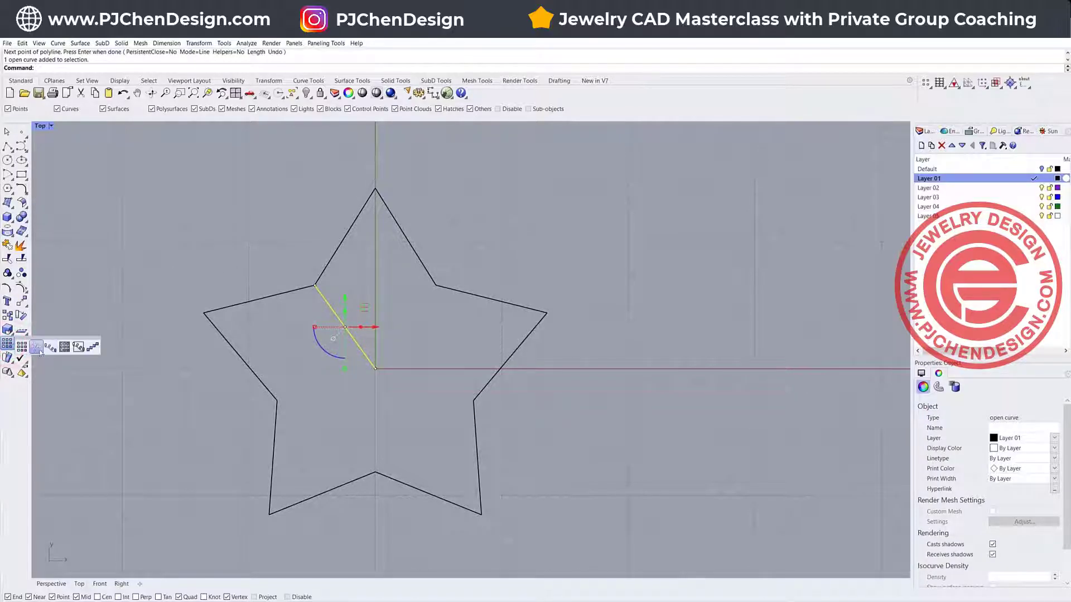
{"action": "left_click", "coordinate": [37, 347]}
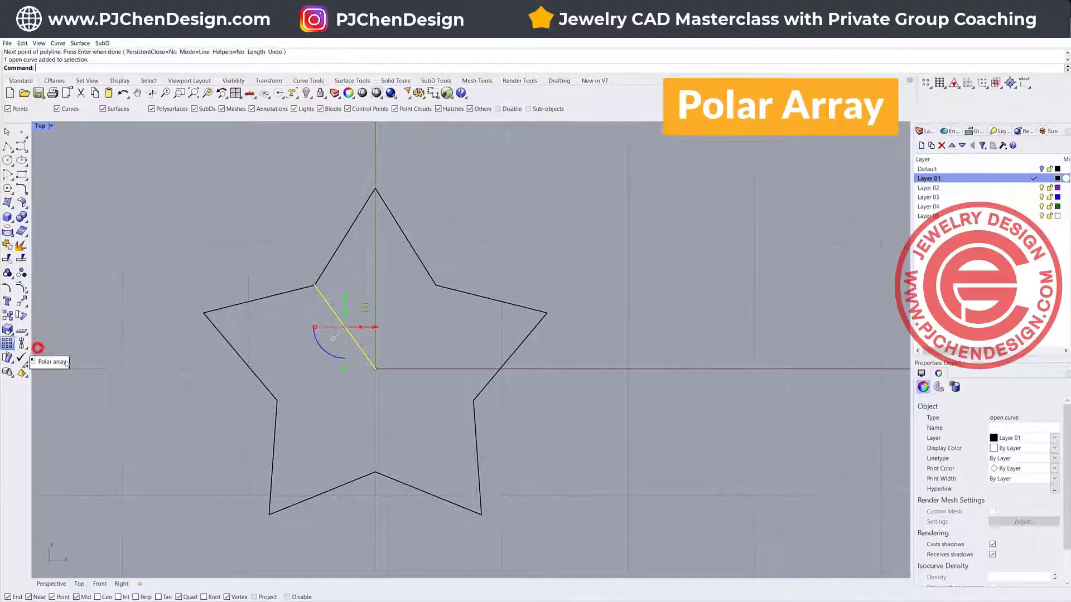
{"action": "left_click", "coordinate": [375, 368]}
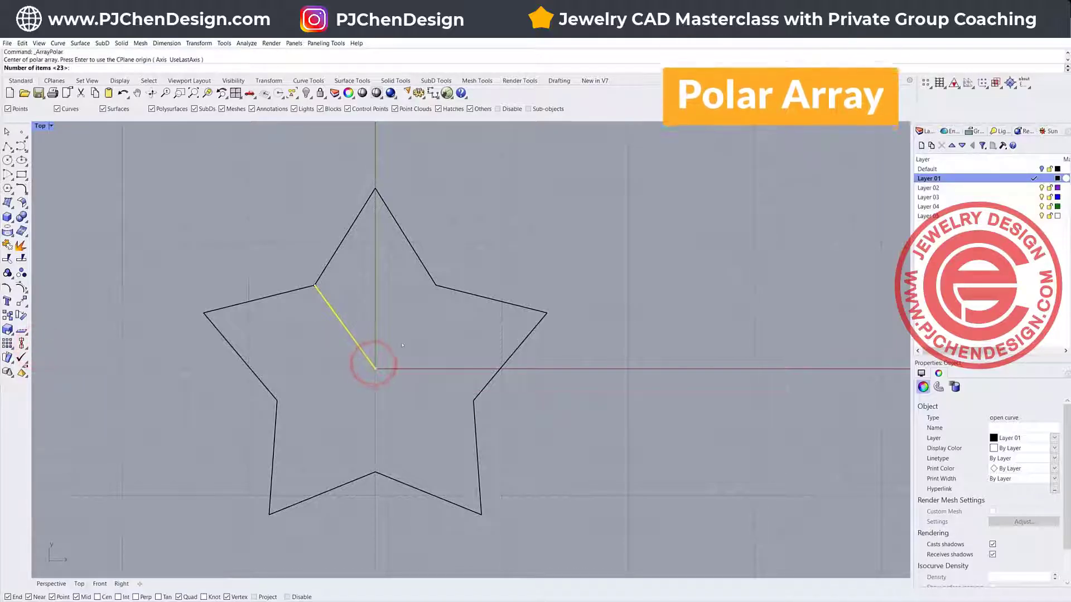
{"action": "type", "text": "5"}
{"action": "key", "text": "Return"}
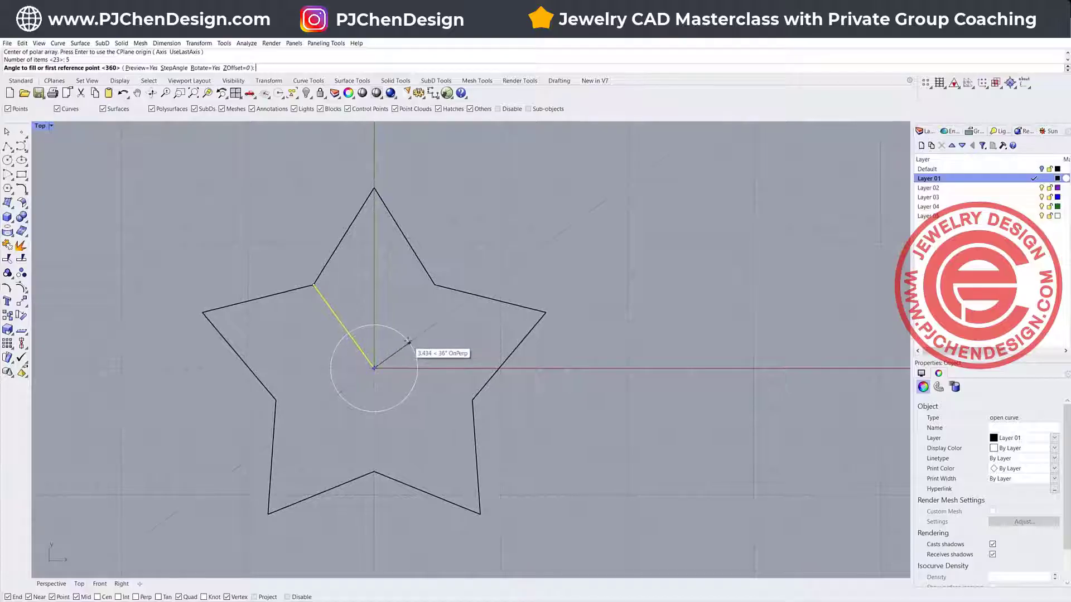
{"action": "key", "text": "Return"}
{"action": "key", "text": "Return"}
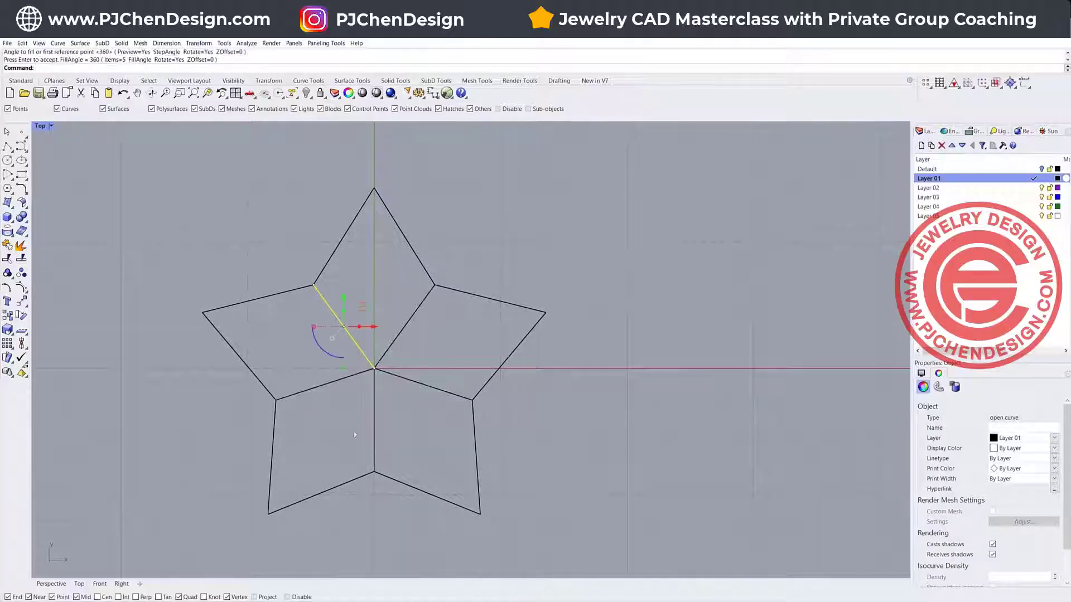
{"action": "left_click", "coordinate": [413, 423]}
{"action": "left_click_drag", "start_coordinate": [400, 395], "coordinate": [360, 355]}
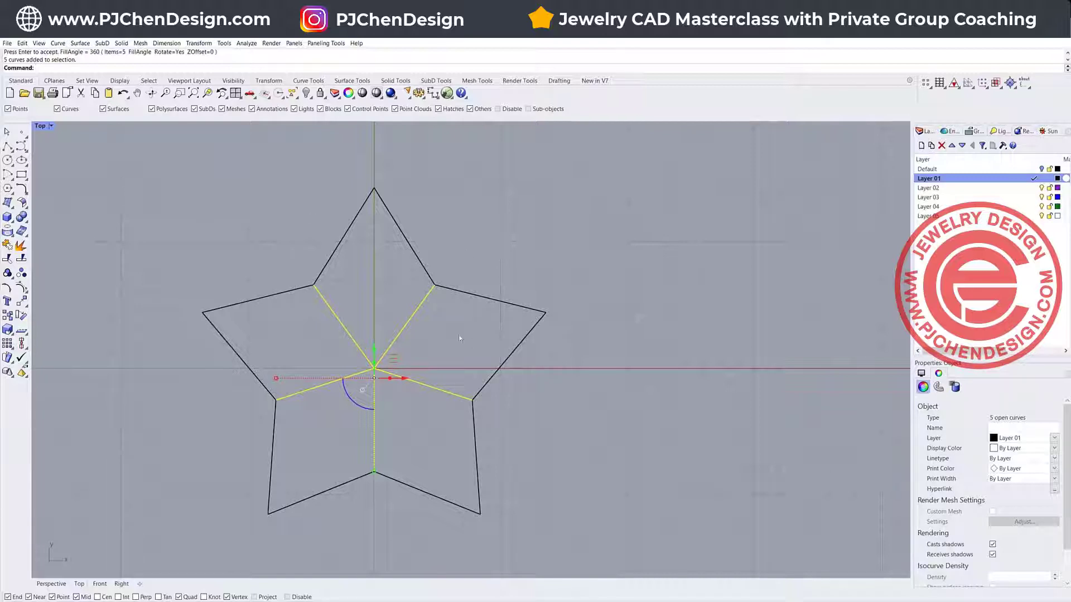
{"action": "left_click", "coordinate": [479, 339]}
{"action": "scroll", "coordinate": [401, 290], "scroll_direction": "down", "scroll_amount": 2}
{"action": "scroll", "coordinate": [391, 301], "scroll_direction": "up", "scroll_amount": 2}
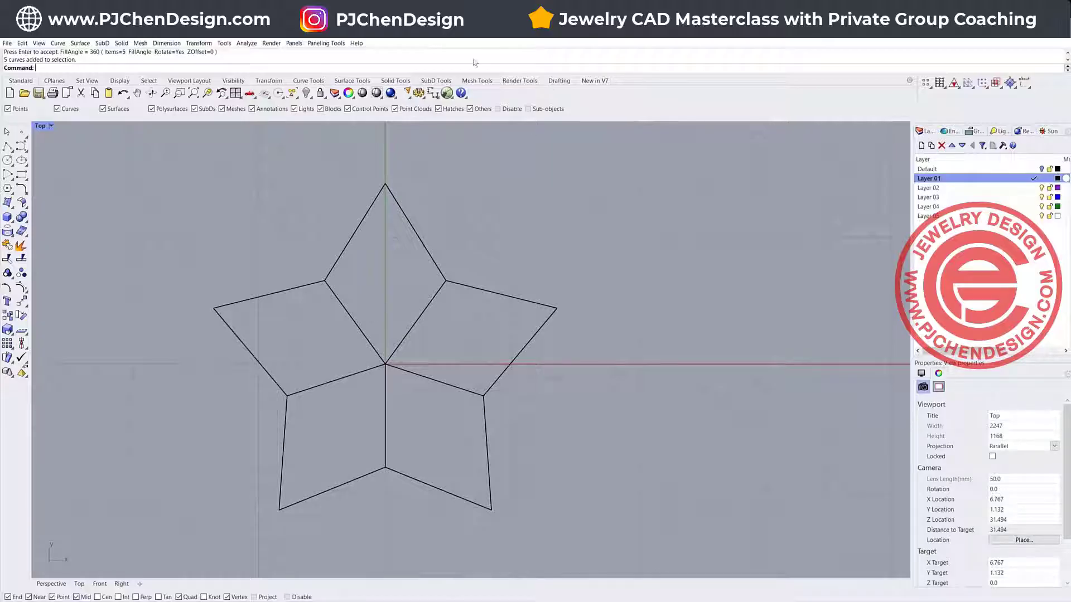
Create a four-sided Single SubD Face over the star's upper arm through its tip, two inner corners and the star's centre.
{"action": "left_click", "coordinate": [436, 81]}
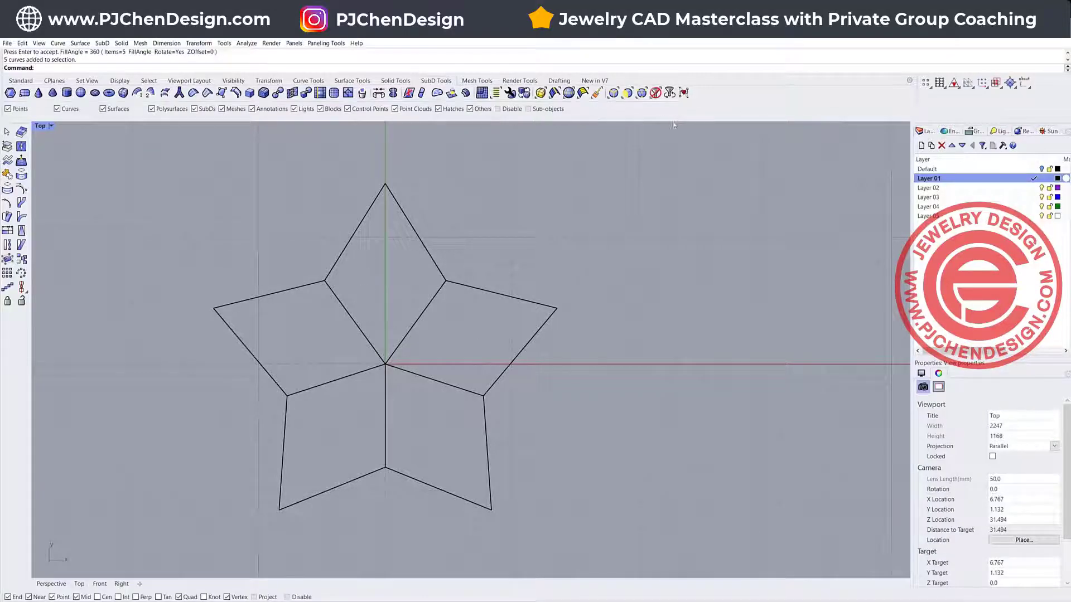
{"action": "left_click", "coordinate": [222, 93]}
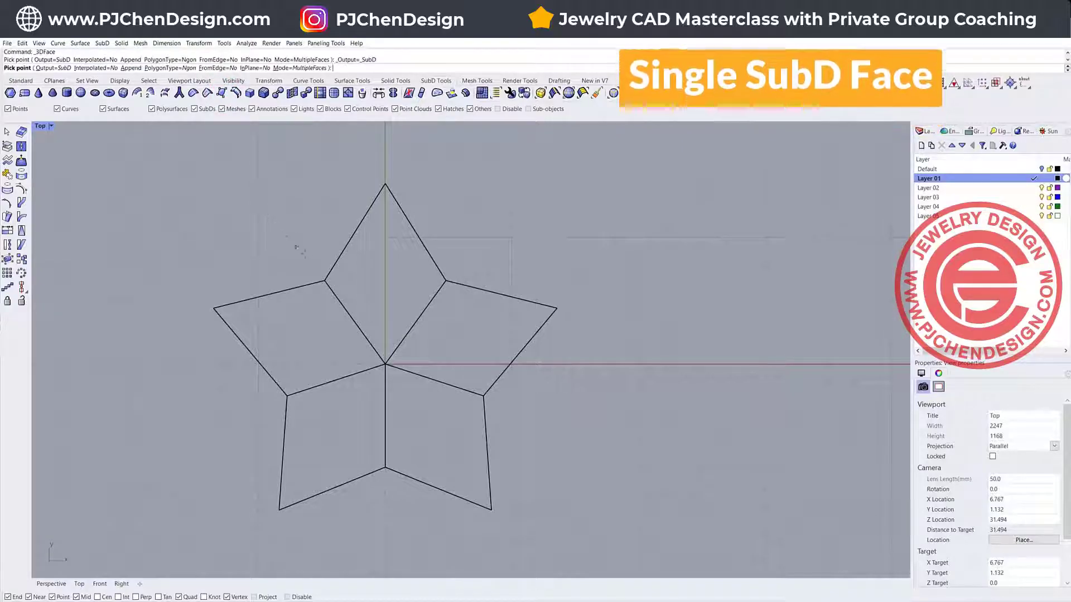
{"action": "left_click", "coordinate": [324, 282]}
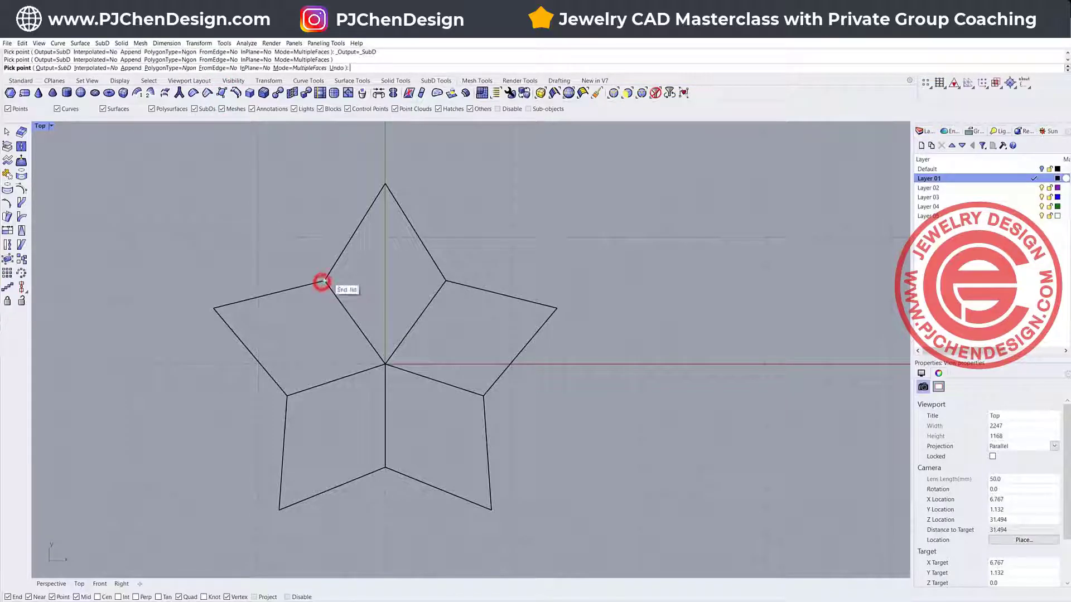
{"action": "left_click", "coordinate": [385, 184]}
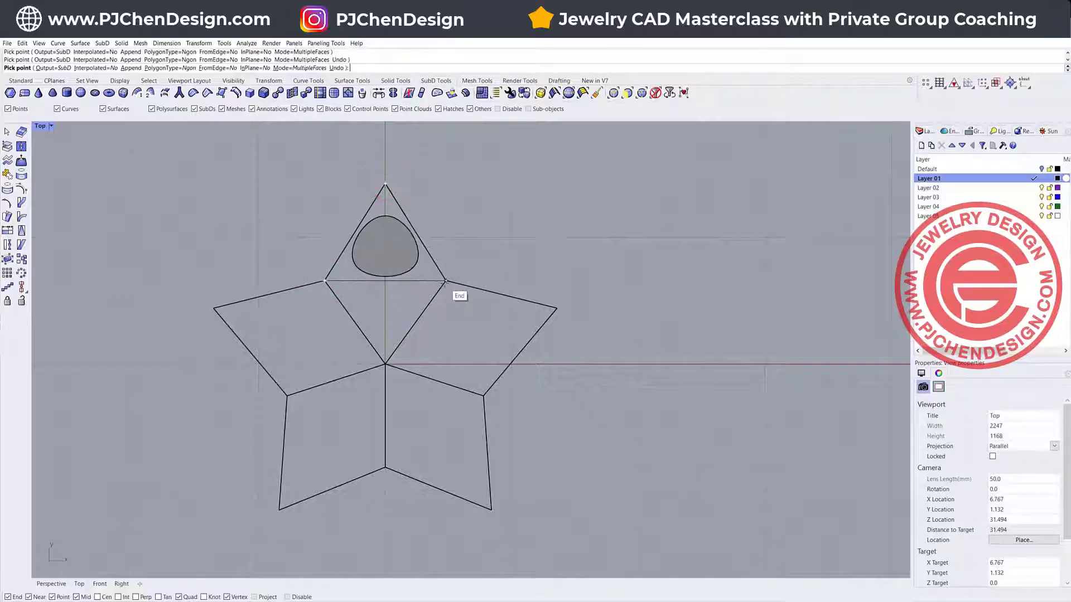
{"action": "left_click", "coordinate": [446, 280]}
{"action": "left_click", "coordinate": [385, 364]}
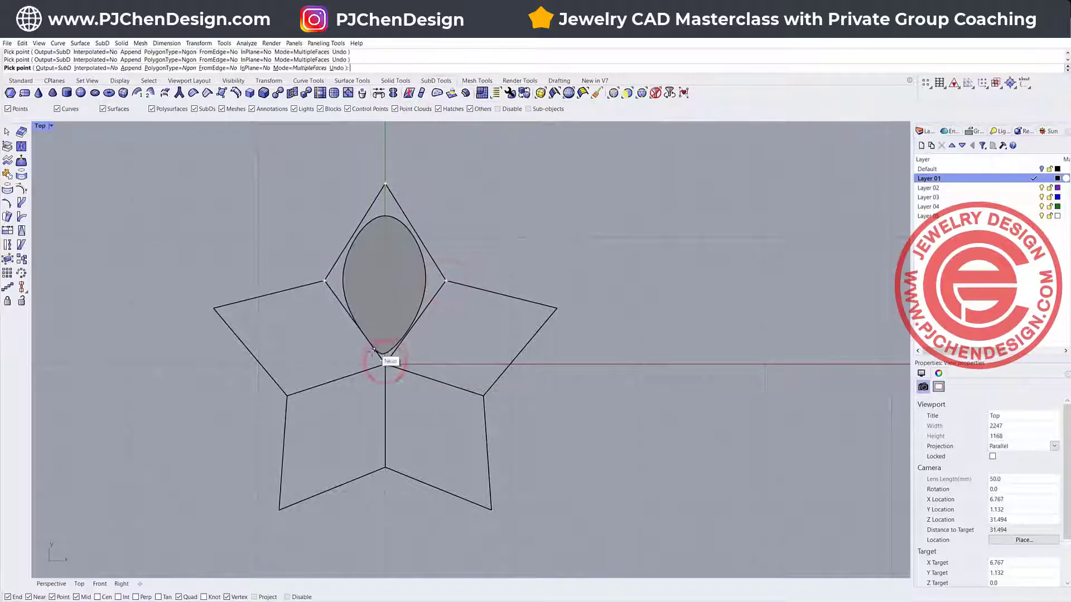
{"action": "key", "text": "Return"}
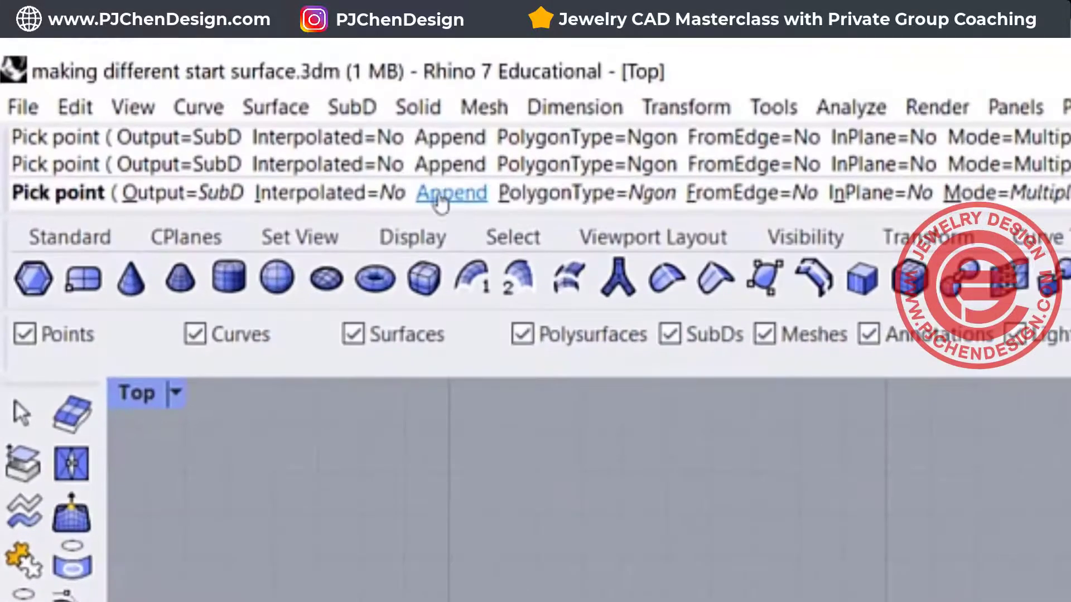
Append to the first SubD face and, with FromEdge=Yes, build an adjoining face from its shared edge over the star's upper-right arm.
{"action": "left_click", "coordinate": [130, 67]}
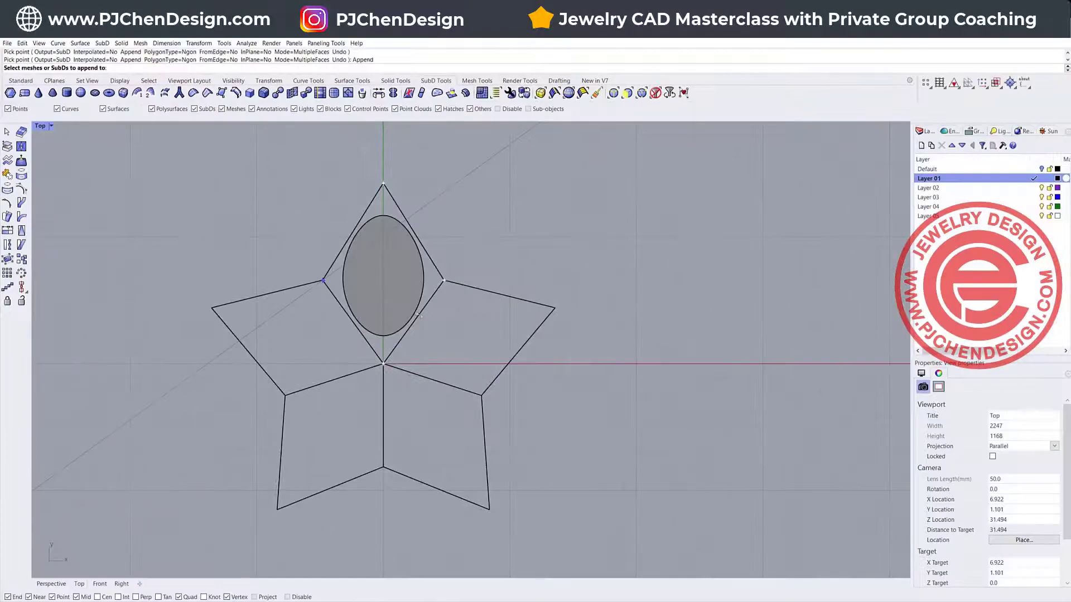
{"action": "left_click", "coordinate": [418, 314]}
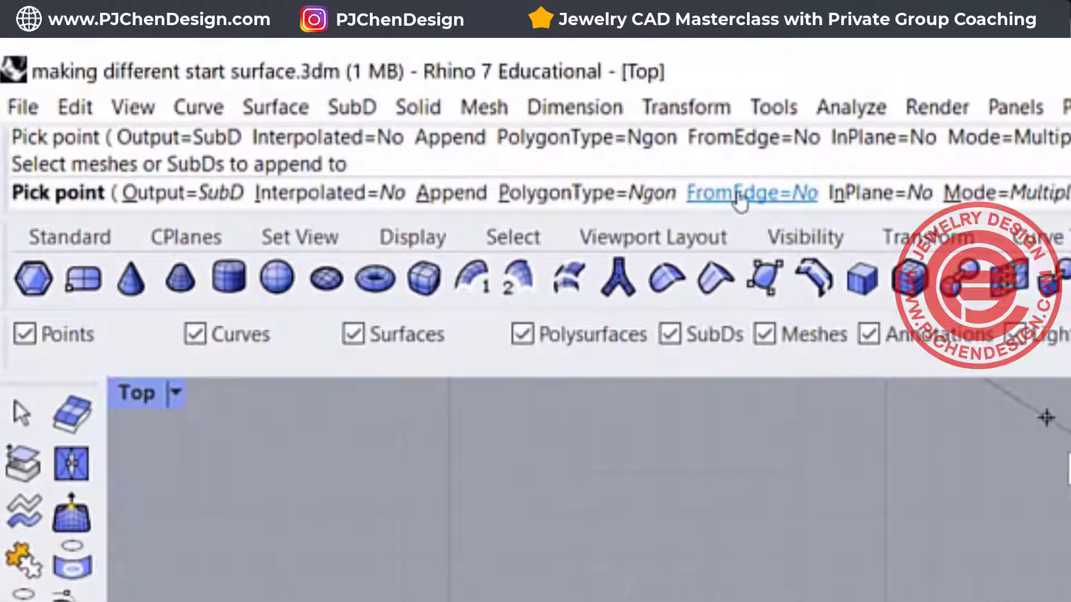
{"action": "left_click", "coordinate": [737, 194]}
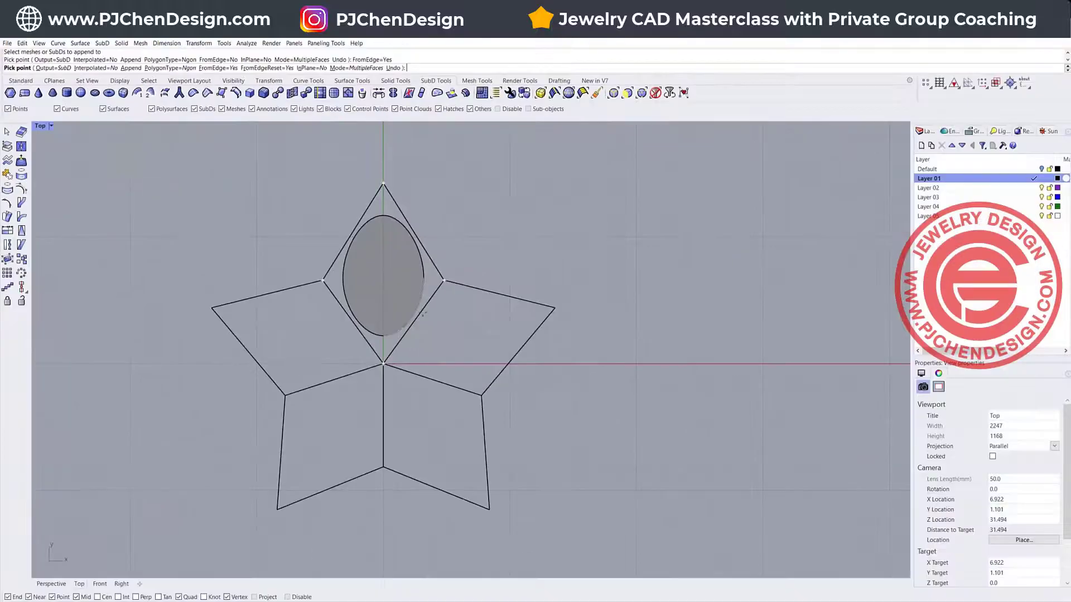
{"action": "left_click", "coordinate": [422, 312]}
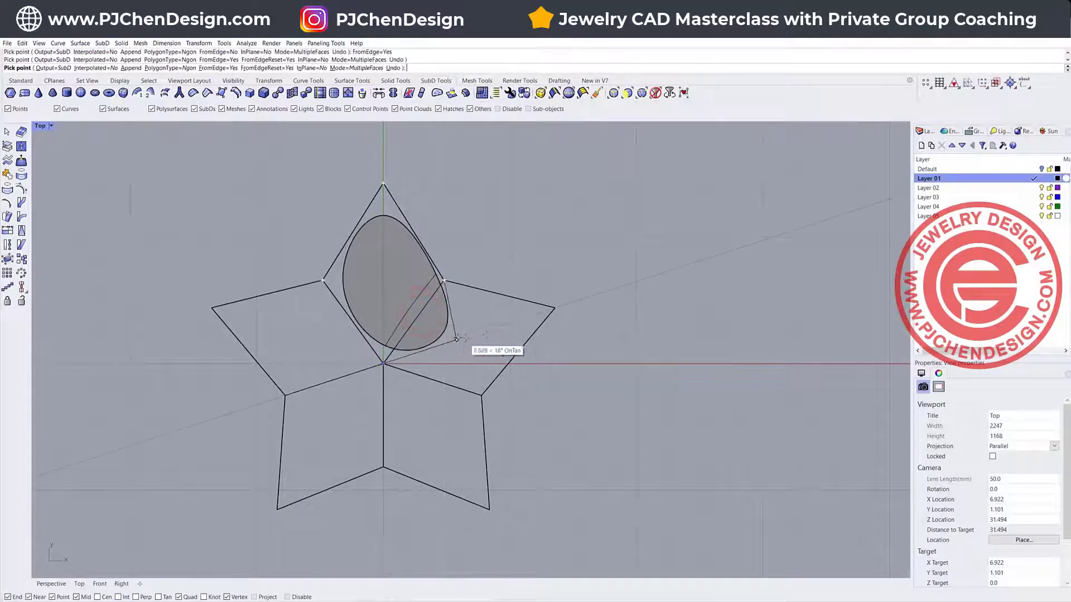
{"action": "left_click", "coordinate": [555, 309]}
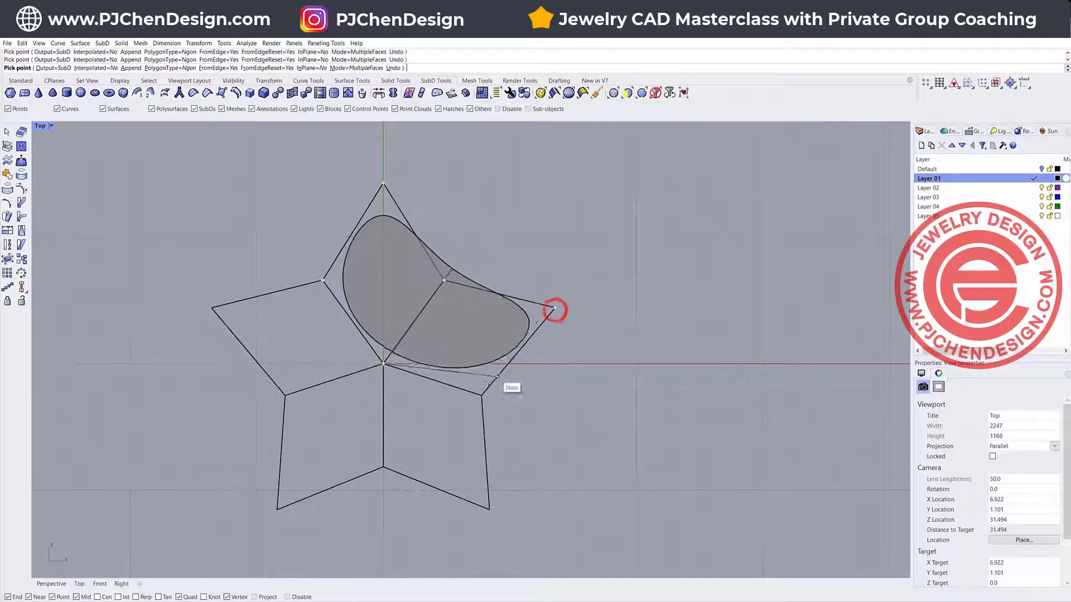
{"action": "left_click", "coordinate": [477, 396]}
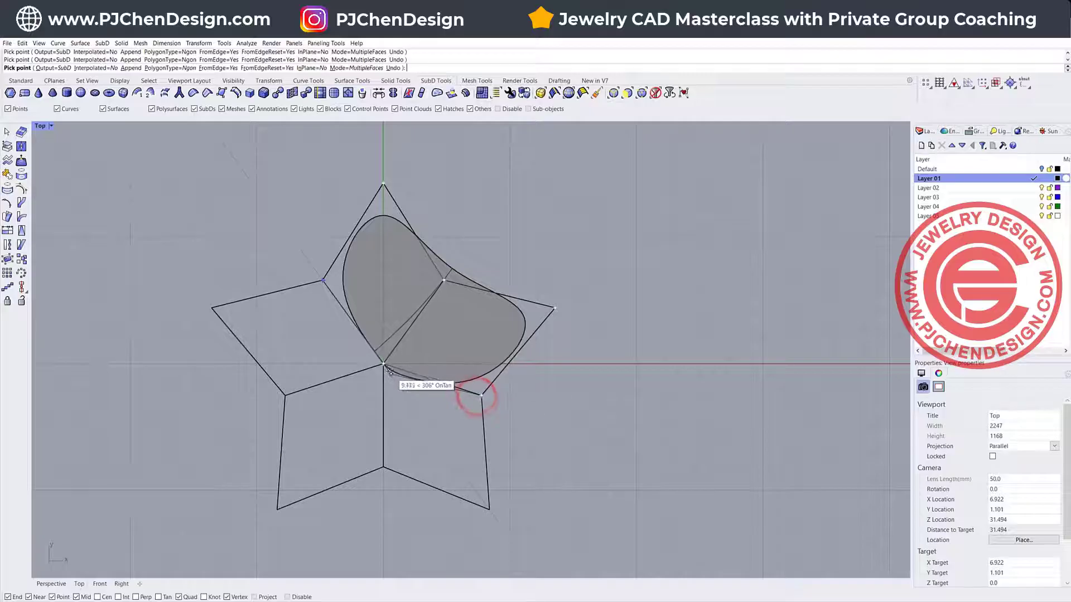
{"action": "left_click", "coordinate": [384, 365]}
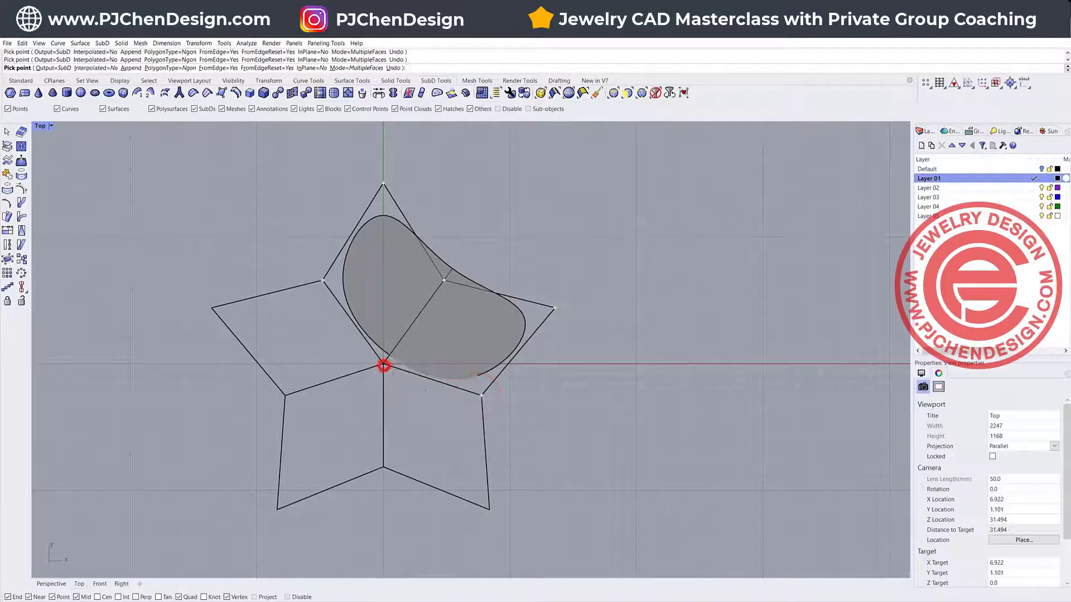
Continue the SubD from the shared edges with faces over the lower-right and lower-left arms, snapping to their tips and inner corners.
{"action": "left_click", "coordinate": [435, 377]}
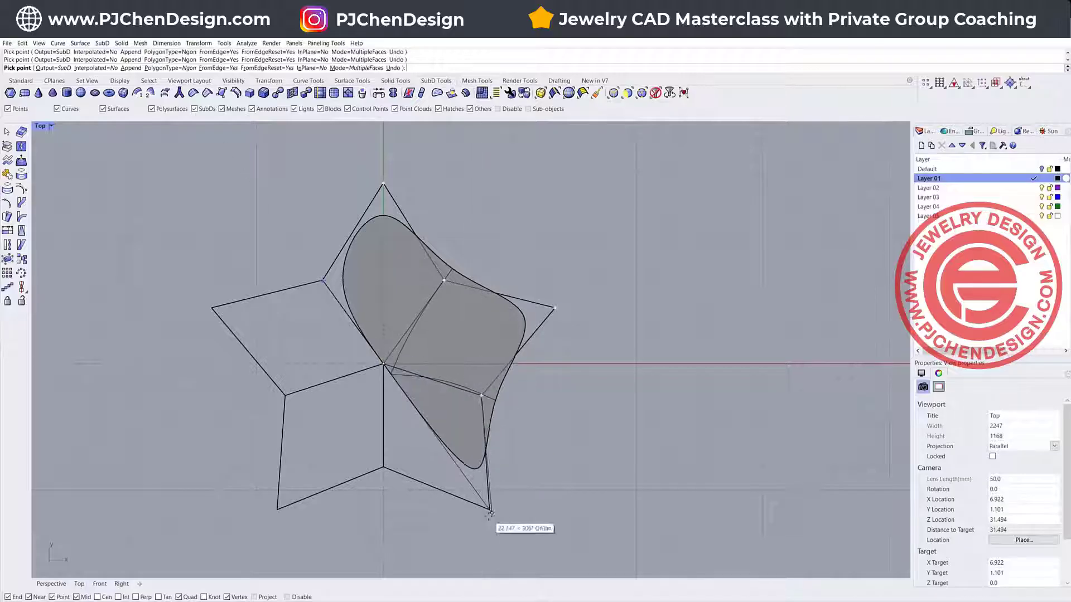
{"action": "left_click", "coordinate": [489, 509]}
{"action": "left_click", "coordinate": [383, 467]}
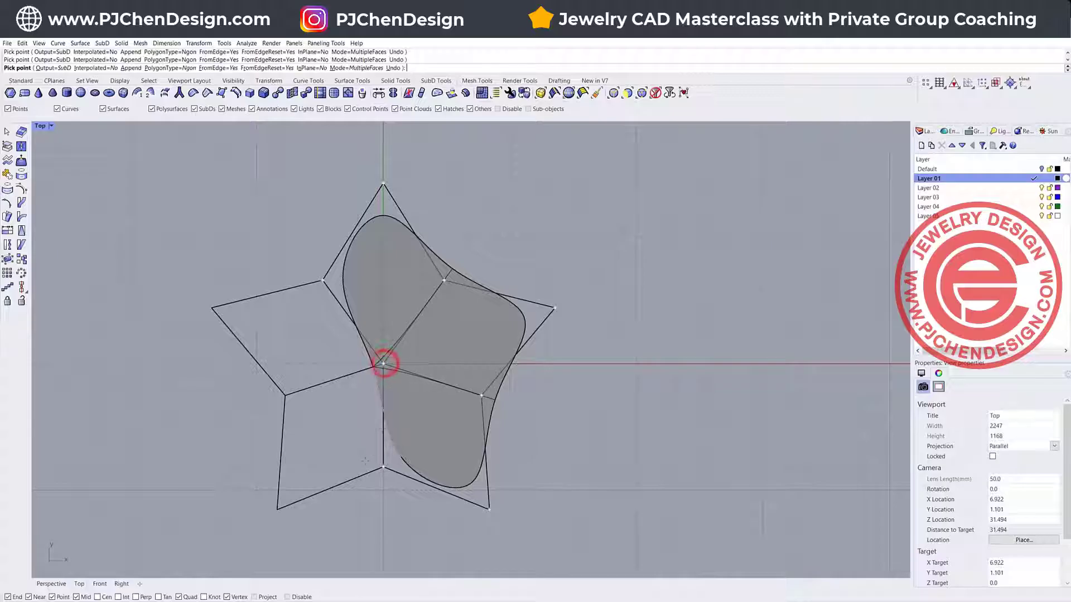
{"action": "left_click", "coordinate": [383, 425]}
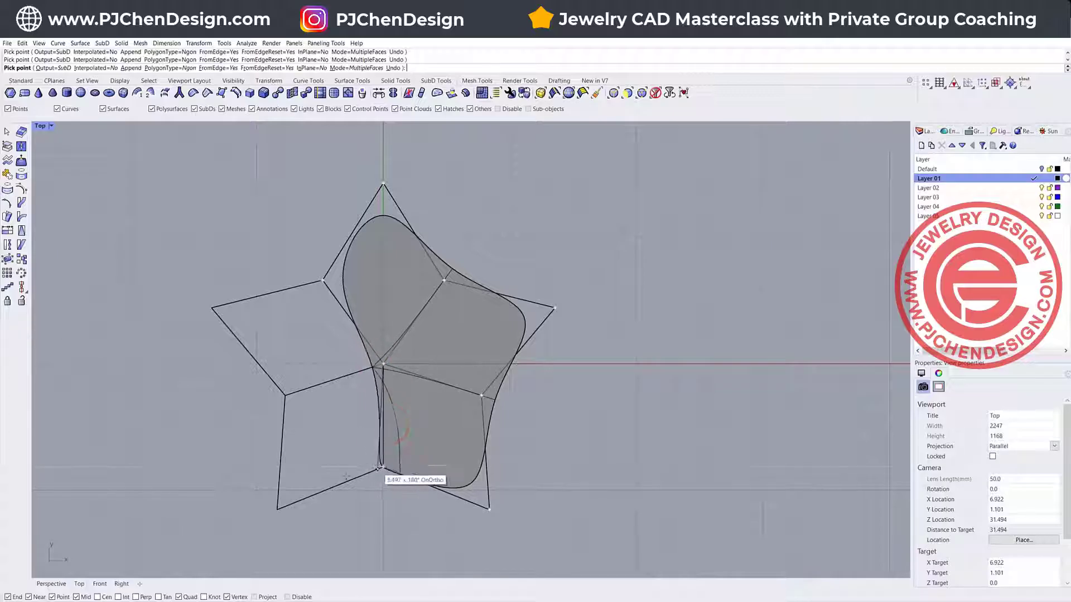
{"action": "left_click", "coordinate": [276, 512]}
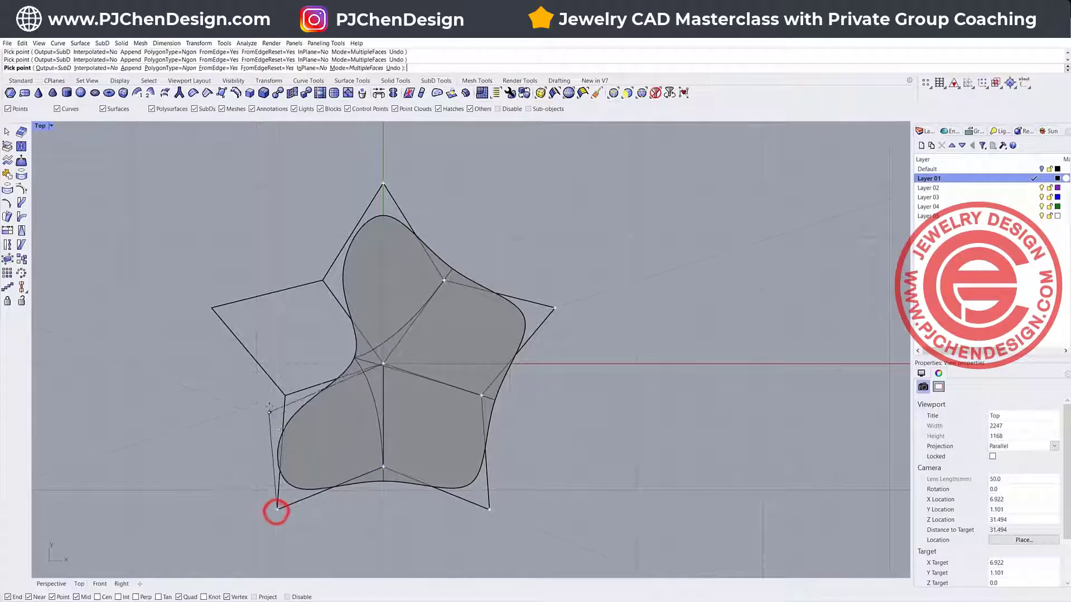
{"action": "left_click", "coordinate": [285, 395]}
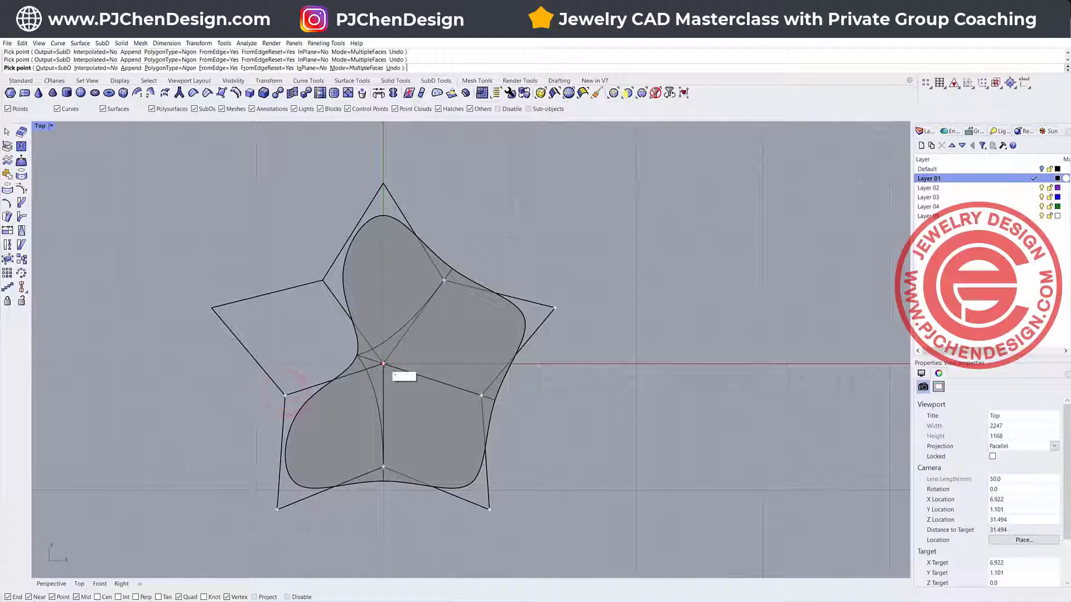
Add the last SubD face over the upper-left arm, meeting the first face at the inner corner, and finish the star.
{"action": "left_click", "coordinate": [384, 364]}
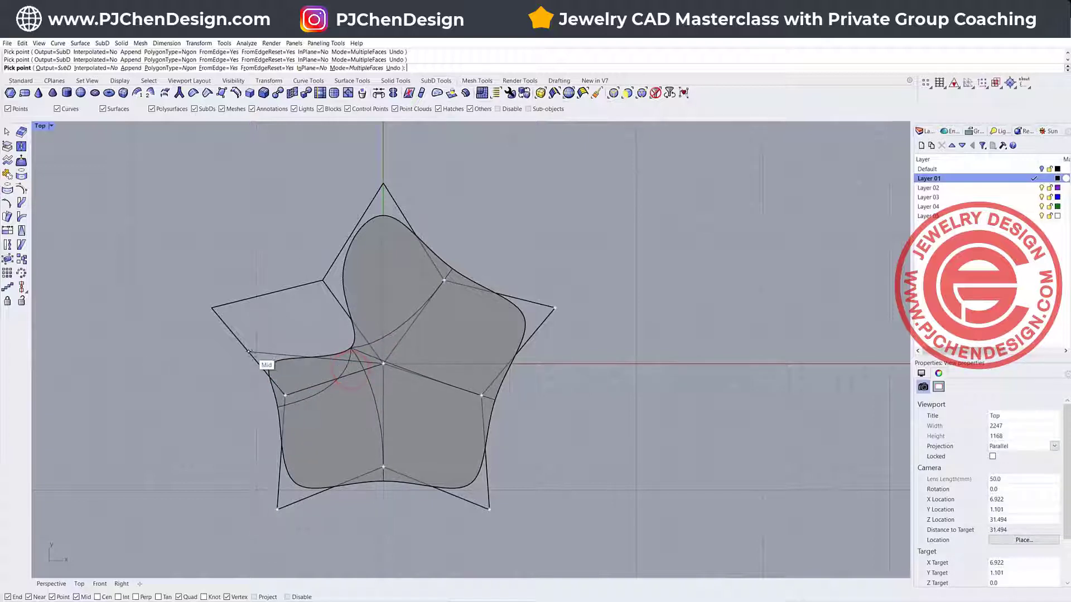
{"action": "left_click", "coordinate": [212, 308]}
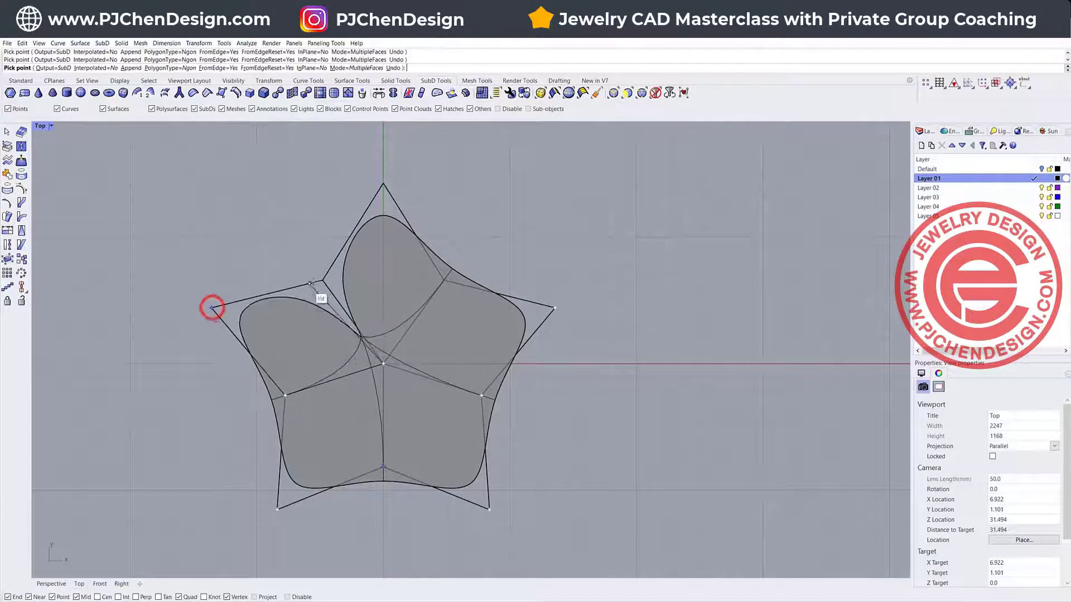
{"action": "left_click", "coordinate": [323, 280]}
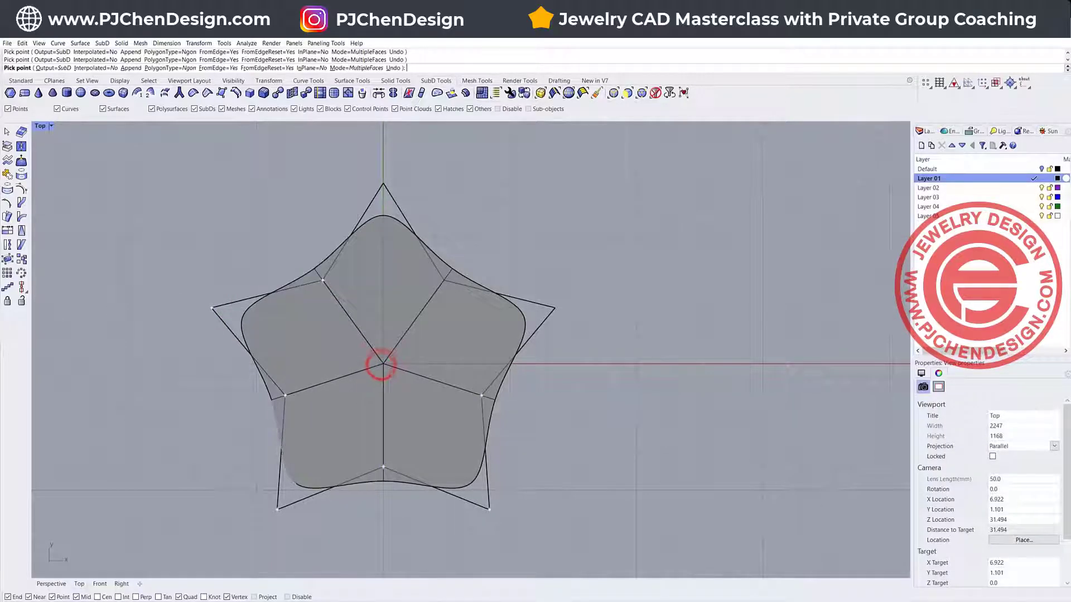
{"action": "key", "text": "Return"}
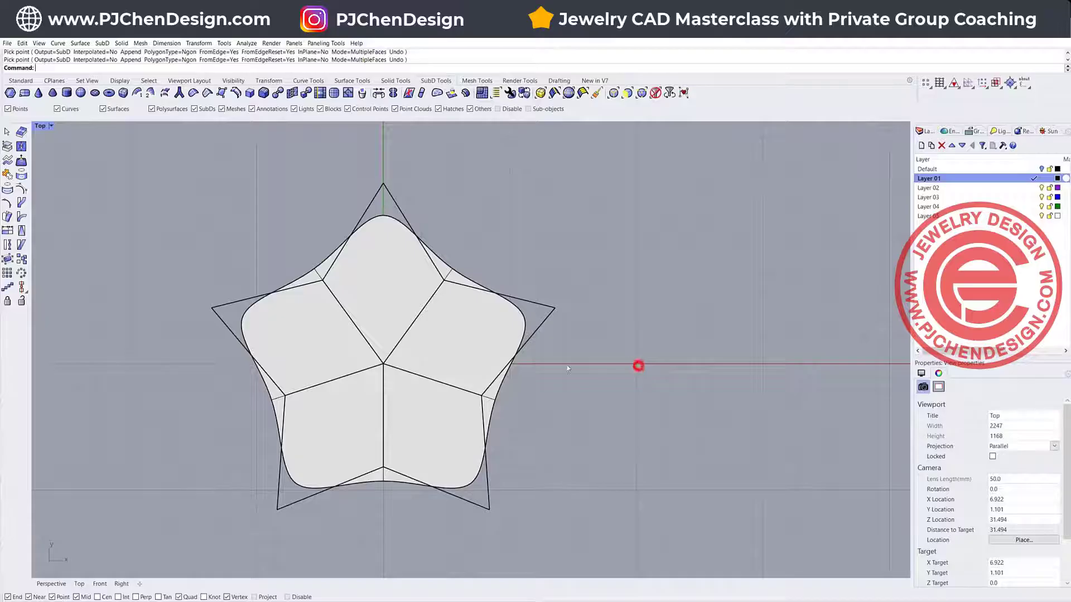
Compare the rounded SubD outline with the original star curve by selecting each in turn.
{"action": "scroll", "coordinate": [458, 311], "scroll_direction": "down", "scroll_amount": 4}
{"action": "scroll", "coordinate": [451, 332], "scroll_direction": "up", "scroll_amount": 4}
{"action": "right_click_drag", "start_coordinate": [451, 334], "coordinate": [429, 317]}
{"action": "scroll", "coordinate": [483, 335], "scroll_direction": "down", "scroll_amount": 4}
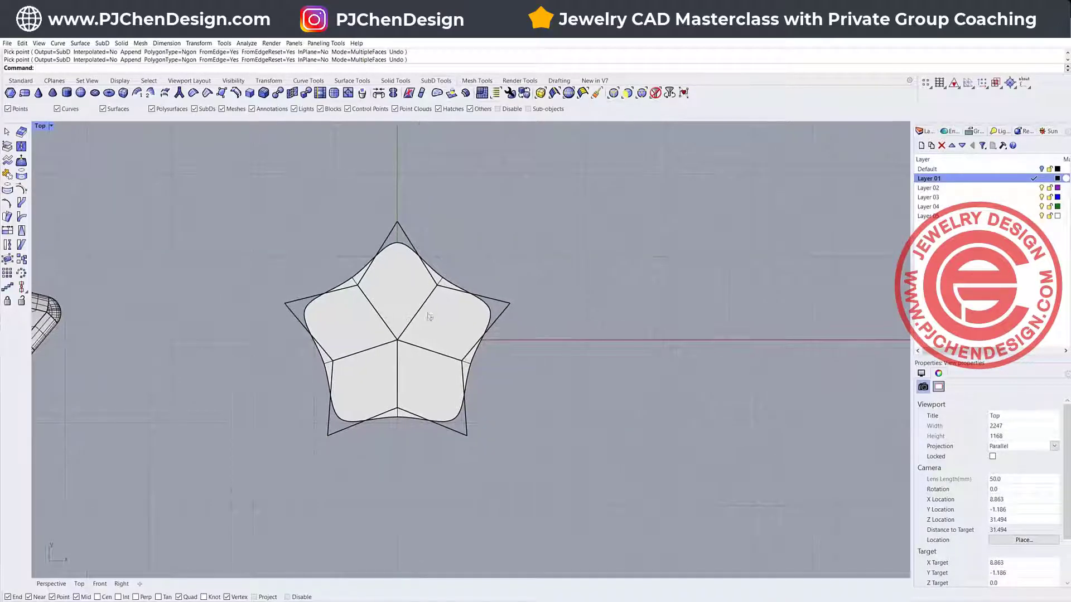
{"action": "scroll", "coordinate": [437, 297], "scroll_direction": "up", "scroll_amount": 3}
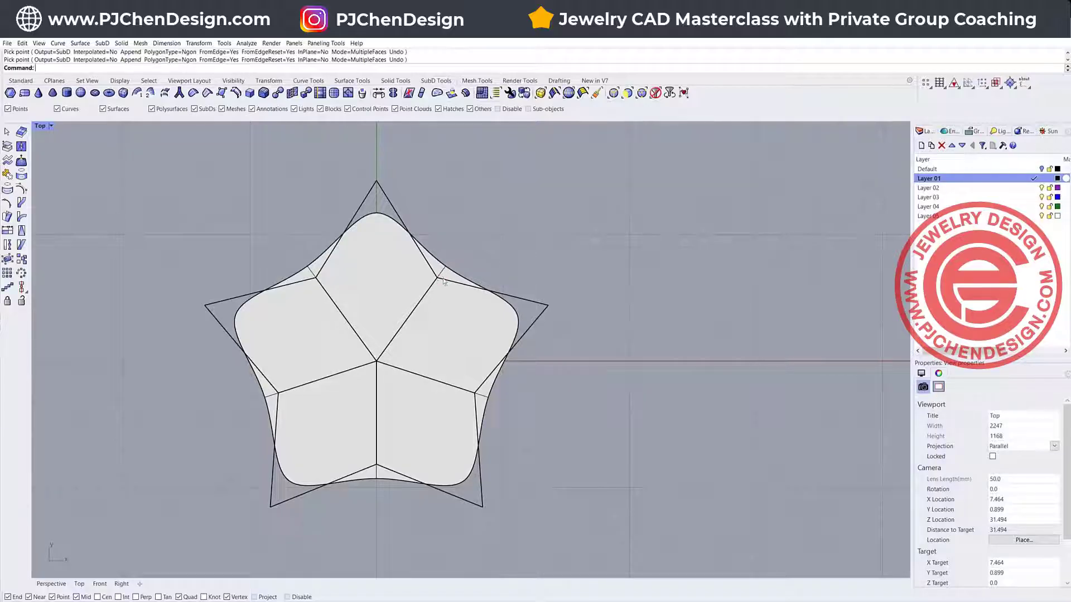
{"action": "left_click", "coordinate": [443, 280]}
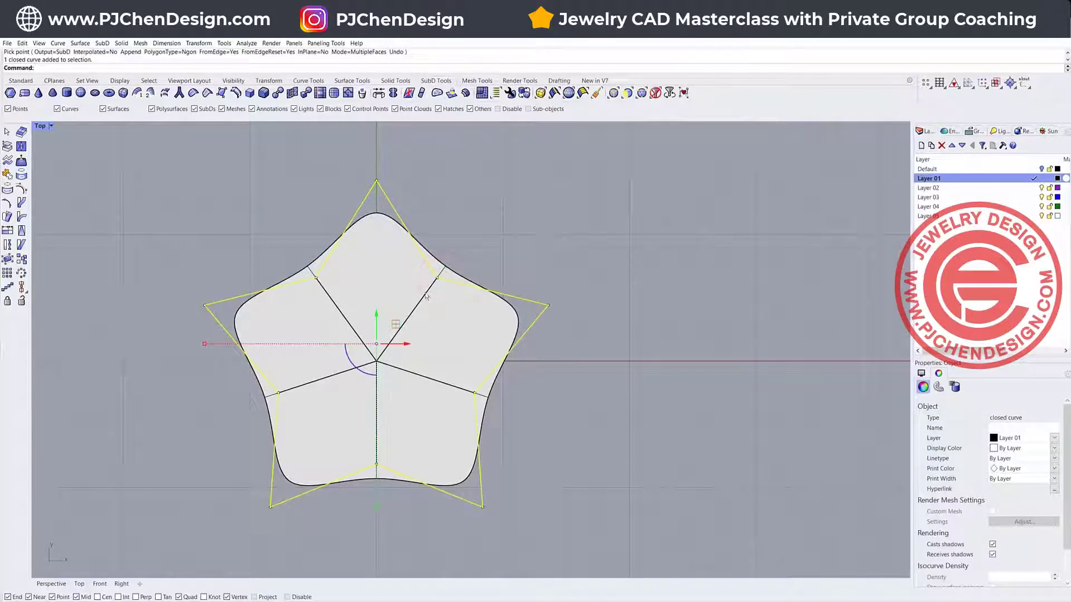
{"action": "left_click", "coordinate": [463, 245]}
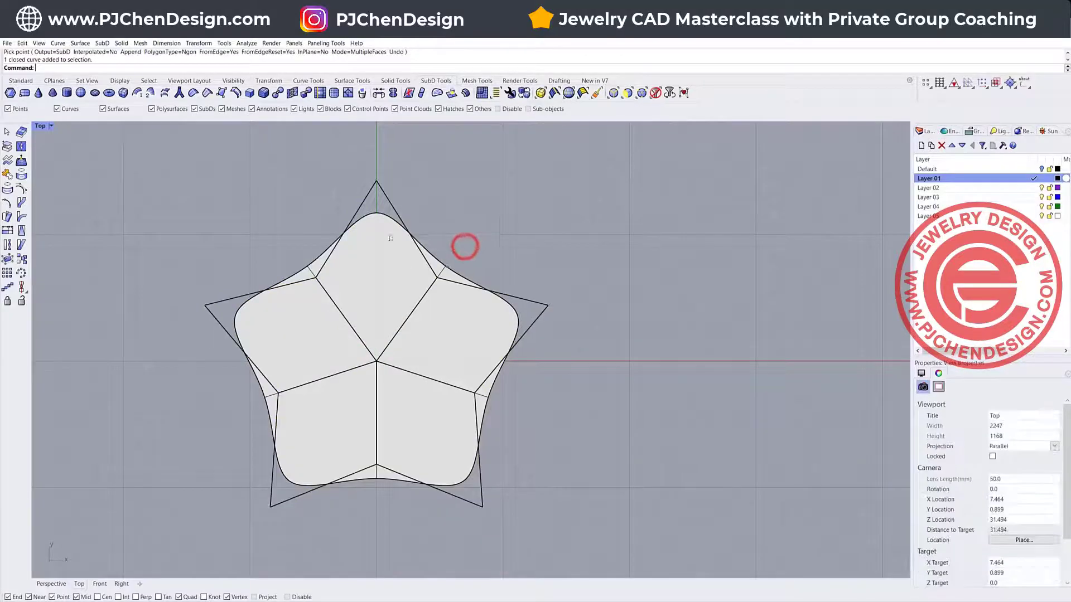
{"action": "left_click", "coordinate": [391, 222]}
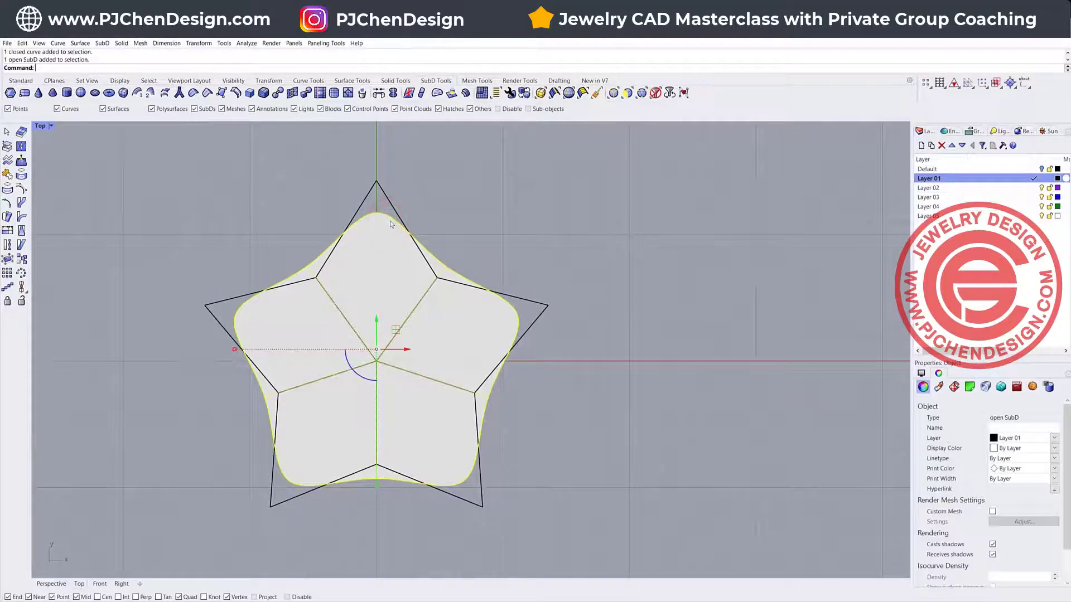
{"action": "left_click", "coordinate": [507, 250]}
Toggle the SubD display to flat and back to smooth to compare the shapes.
{"action": "key", "text": "Tab"}
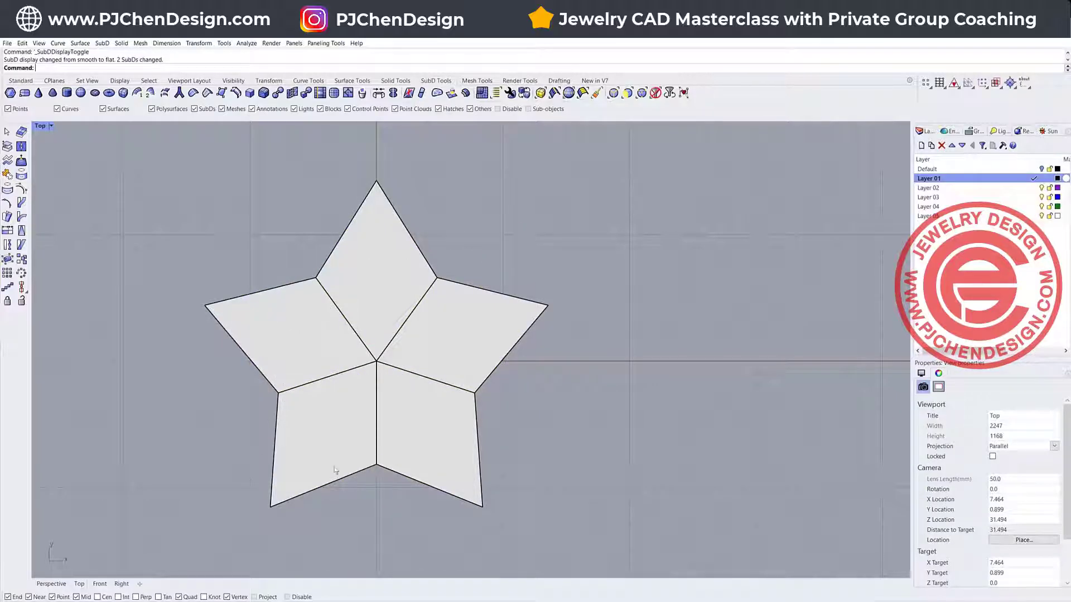
{"action": "left_click_drag", "start_coordinate": [501, 250], "coordinate": [483, 304]}
{"action": "left_click", "coordinate": [495, 263]}
{"action": "key", "text": "Tab"}
Hide the star outline curve and the five radial lines, leaving only the SubD star.
{"action": "left_click", "coordinate": [517, 300]}
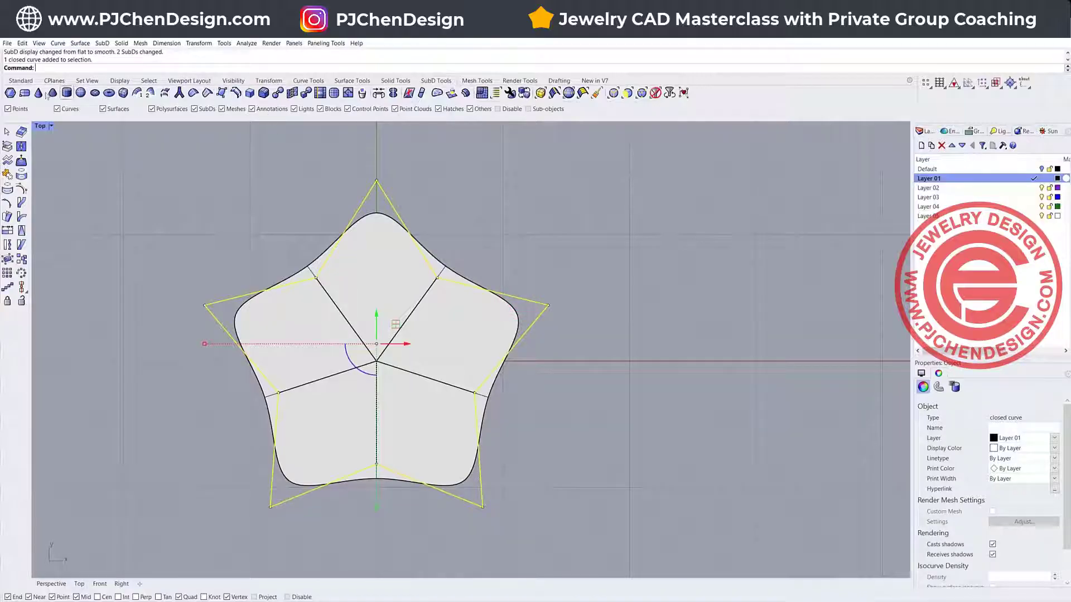
{"action": "left_click", "coordinate": [21, 81]}
{"action": "left_click", "coordinate": [306, 94]}
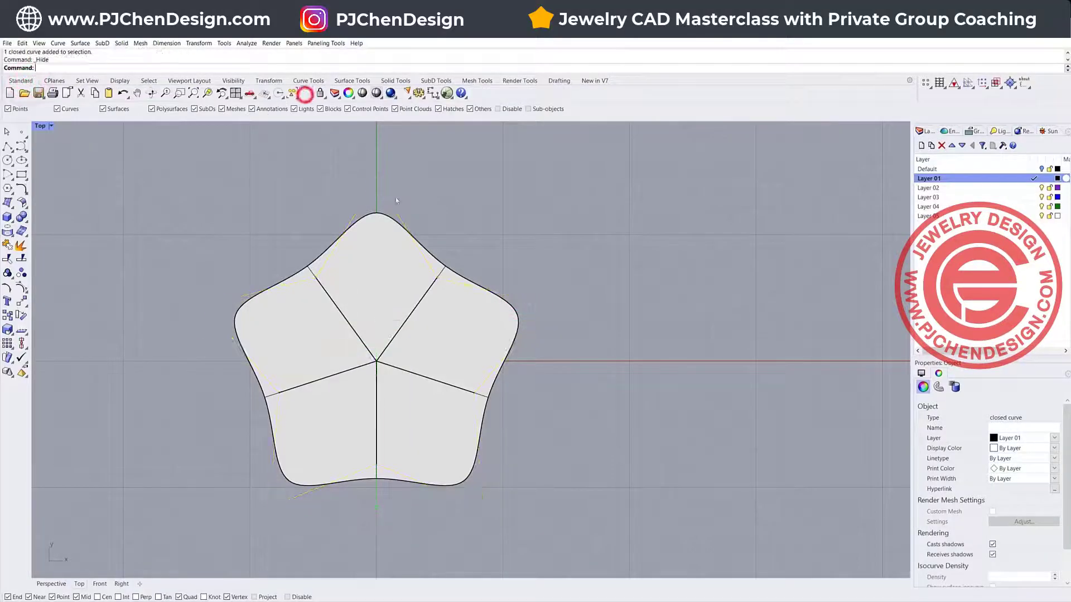
{"action": "left_click", "coordinate": [626, 253]}
{"action": "left_click_drag", "start_coordinate": [204, 222], "coordinate": [479, 469]}
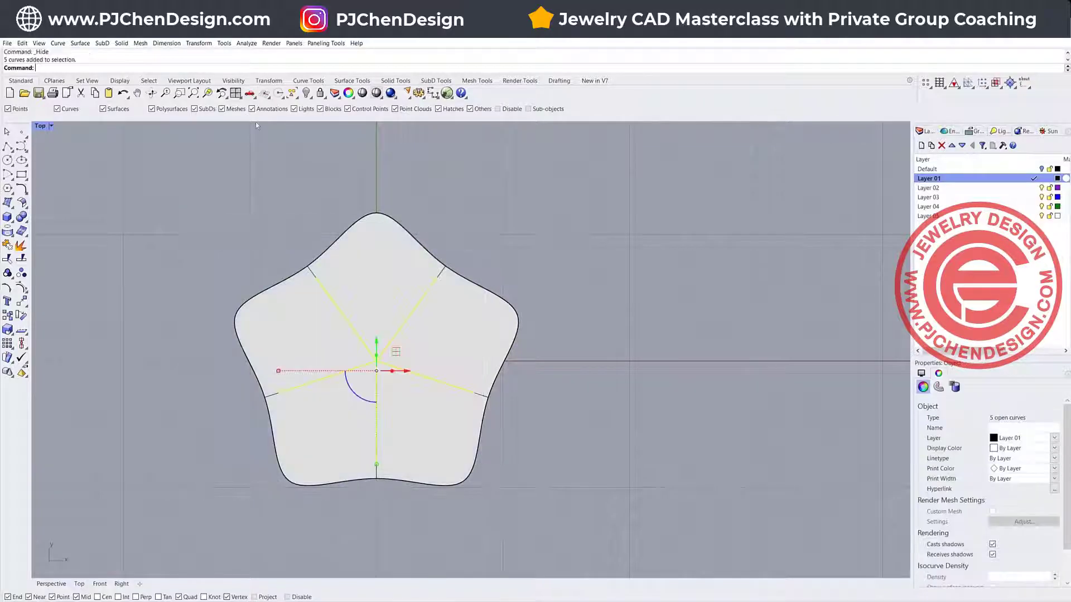
{"action": "left_click", "coordinate": [307, 93]}
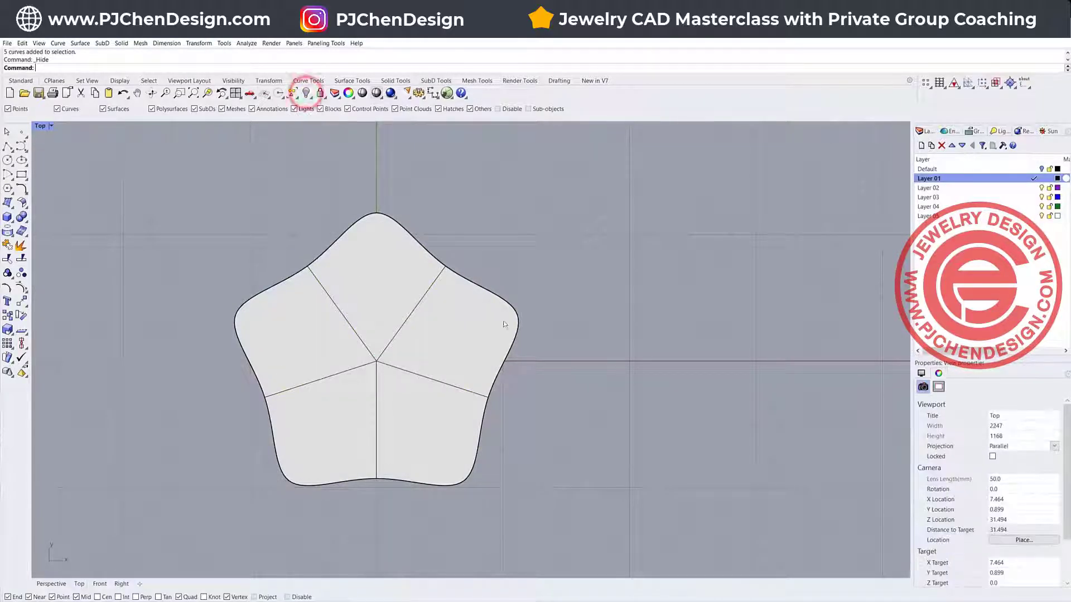
Select the SubD star's five inner corner vertices and scale them uniformly inward so the arms become more pronounced.
{"action": "left_click", "coordinate": [451, 302]}
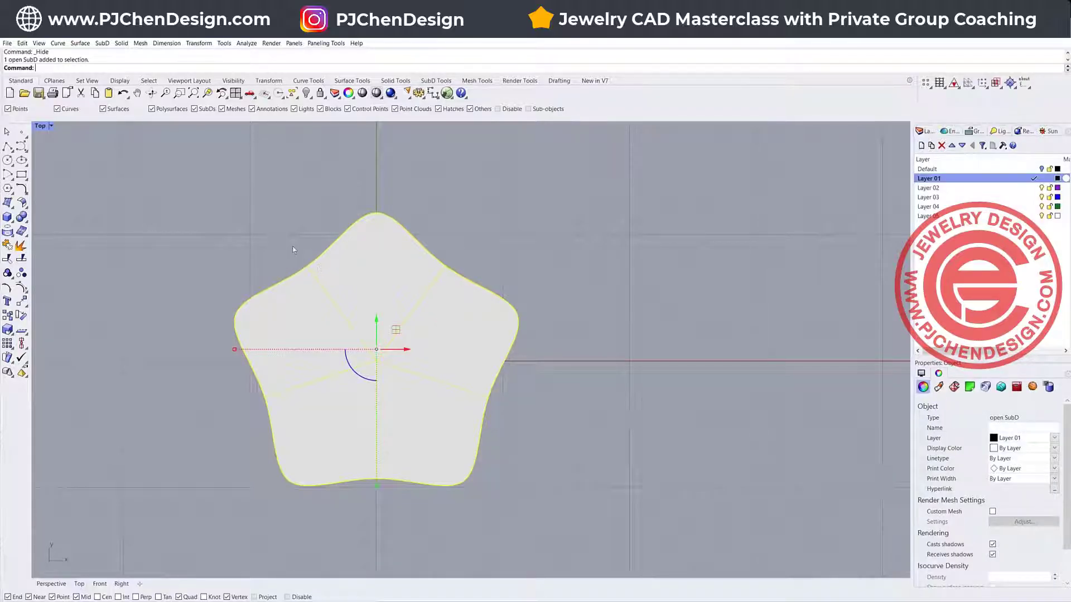
{"action": "left_click", "coordinate": [501, 196]}
{"action": "left_click", "coordinate": [435, 82]}
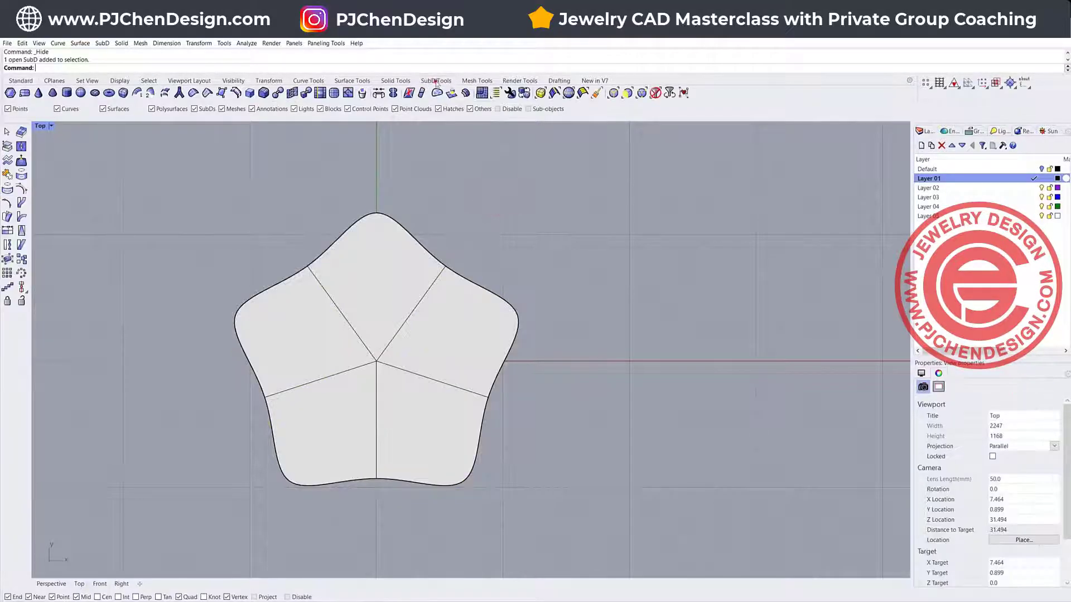
{"action": "left_click", "coordinate": [642, 93]}
{"action": "left_click_drag", "start_coordinate": [351, 184], "coordinate": [440, 224]}
{"action": "left_click_drag", "start_coordinate": [268, 229], "coordinate": [326, 280]}
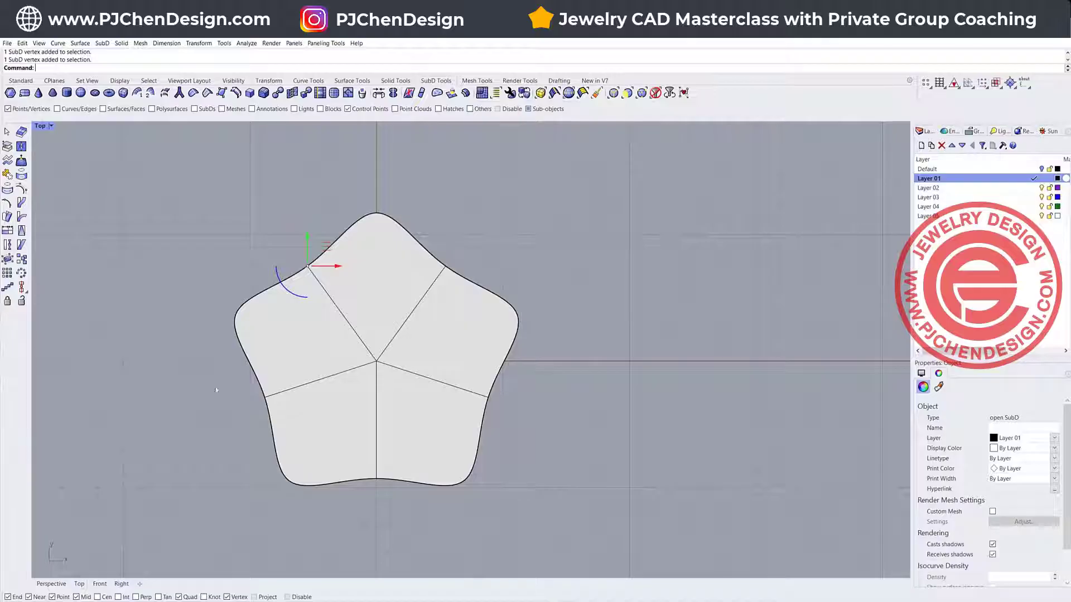
{"action": "left_click_drag", "start_coordinate": [217, 377], "coordinate": [276, 403], "text": "shift"}
{"action": "left_click", "coordinate": [374, 478], "text": "shift"}
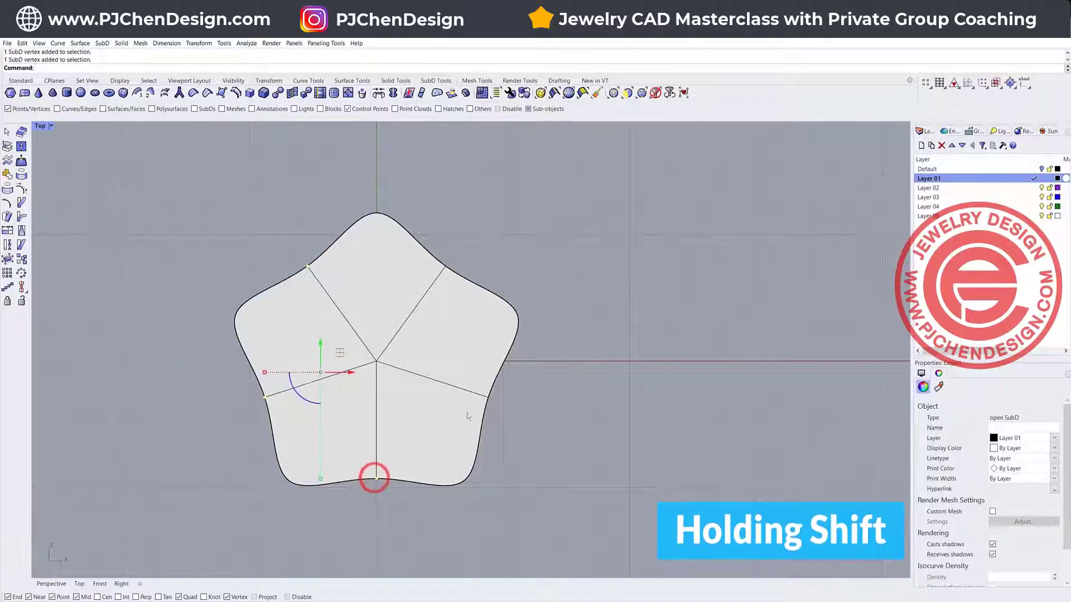
{"action": "left_click", "coordinate": [488, 397], "text": "shift"}
{"action": "left_click", "coordinate": [446, 267], "text": "shift"}
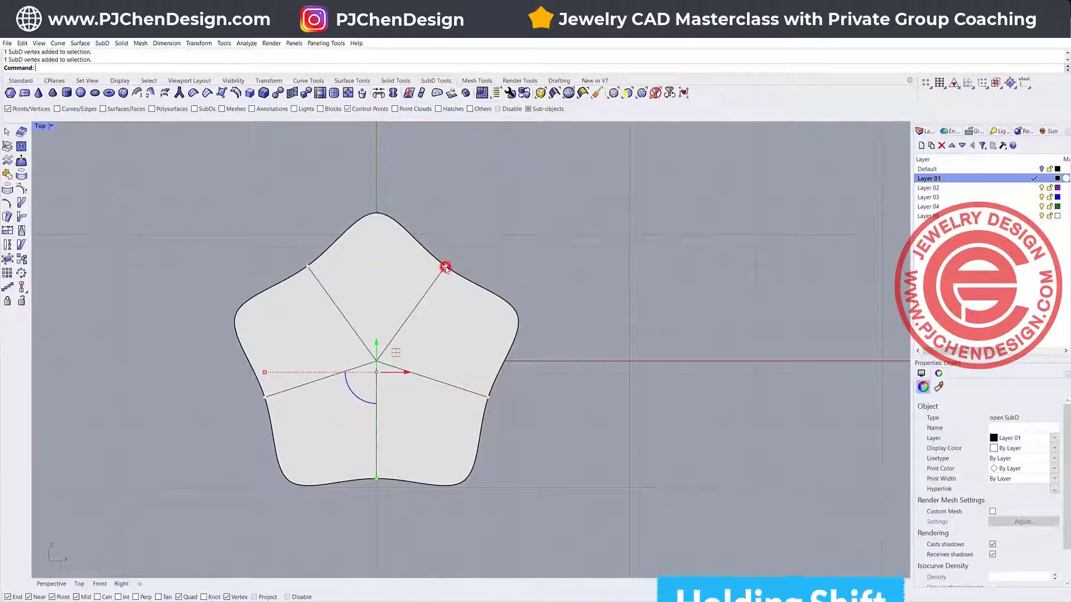
{"action": "left_click_drag", "start_coordinate": [265, 372], "coordinate": [293, 372], "text": "shift"}
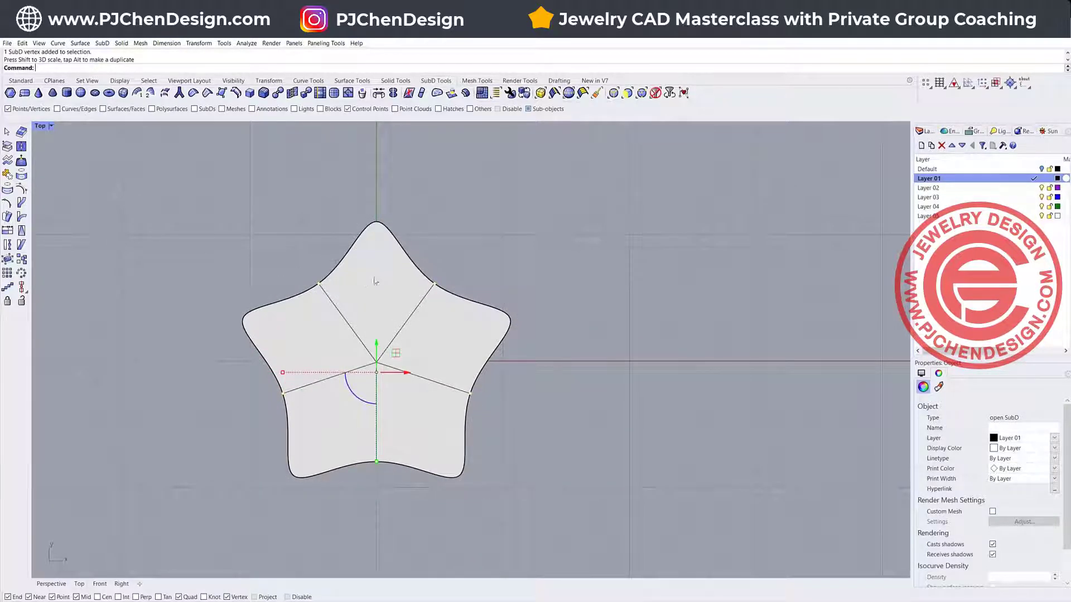
{"action": "left_click", "coordinate": [512, 256]}
Move the upper tip vertex sideways to the right and the two lower tip vertices outward to make the star irregular.
{"action": "left_click_drag", "start_coordinate": [325, 191], "coordinate": [416, 204]}
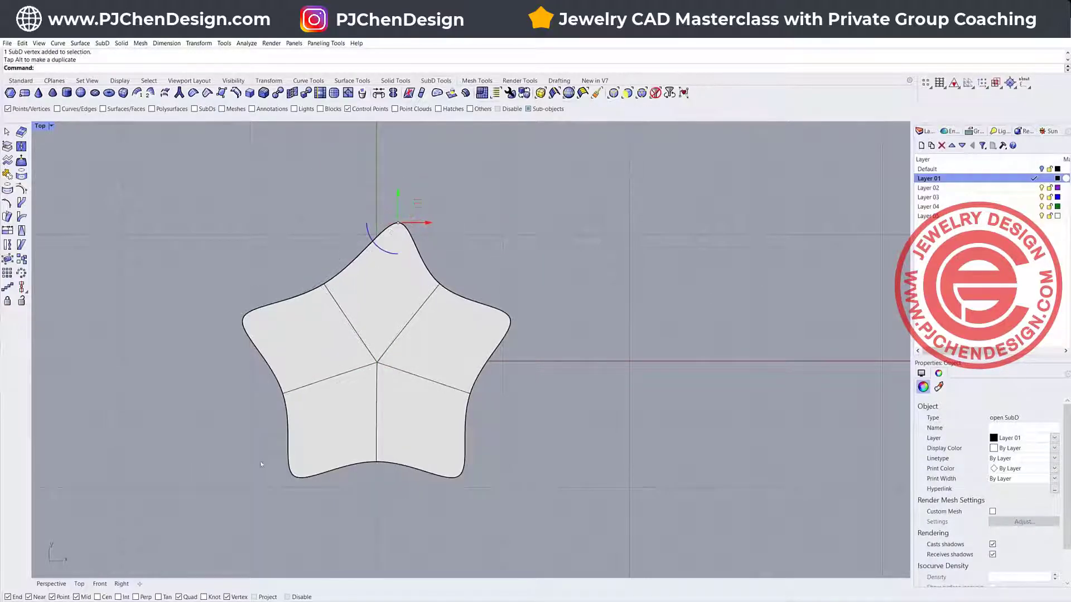
{"action": "left_click_drag", "start_coordinate": [260, 464], "coordinate": [295, 452]}
{"action": "left_click", "coordinate": [456, 477]}
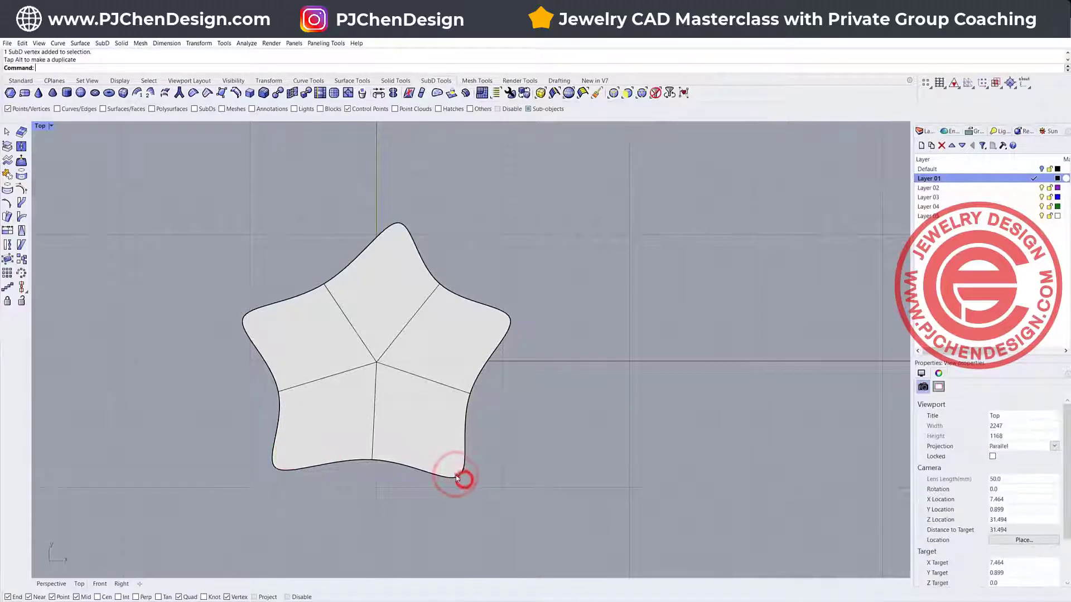
{"action": "left_click_drag", "start_coordinate": [438, 455], "coordinate": [478, 496]}
{"action": "left_click_drag", "start_coordinate": [476, 457], "coordinate": [487, 466]}
{"action": "left_click", "coordinate": [592, 356]}
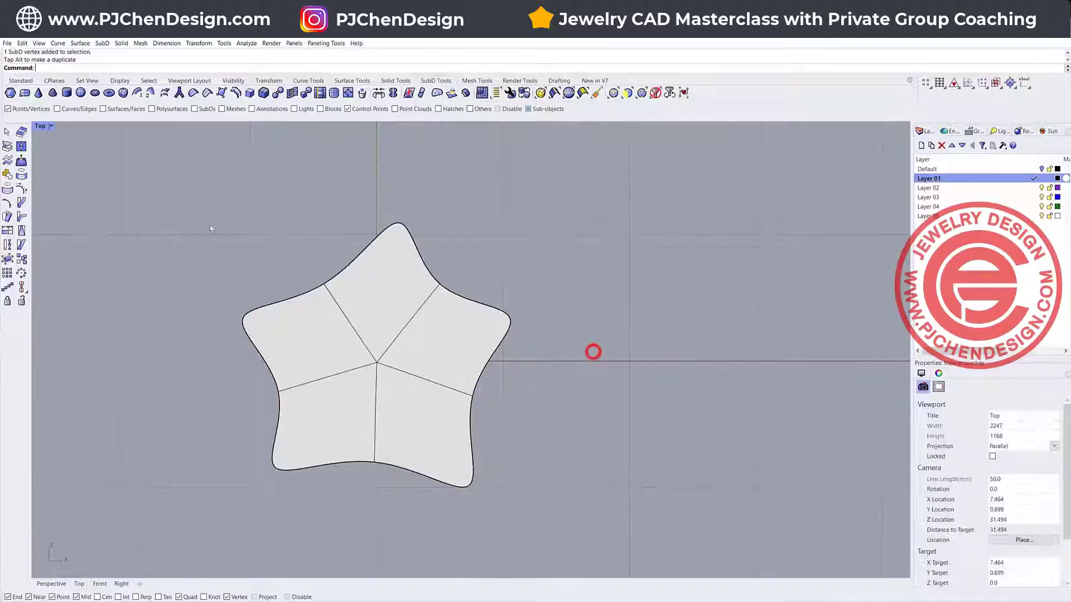
Switch to the four-view layout and set the Perspective view's display mode to Ghosted, centred on the new star.
{"action": "double_click", "coordinate": [40, 126]}
{"action": "scroll", "coordinate": [591, 189], "scroll_direction": "down", "scroll_amount": 5}
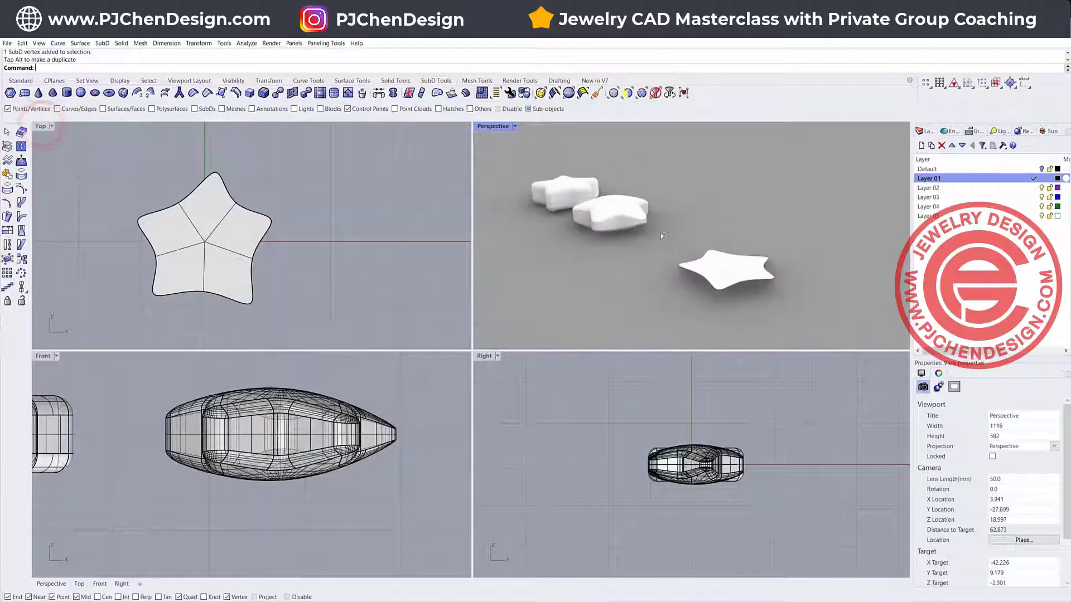
{"action": "scroll", "coordinate": [738, 277], "scroll_direction": "up", "scroll_amount": 5}
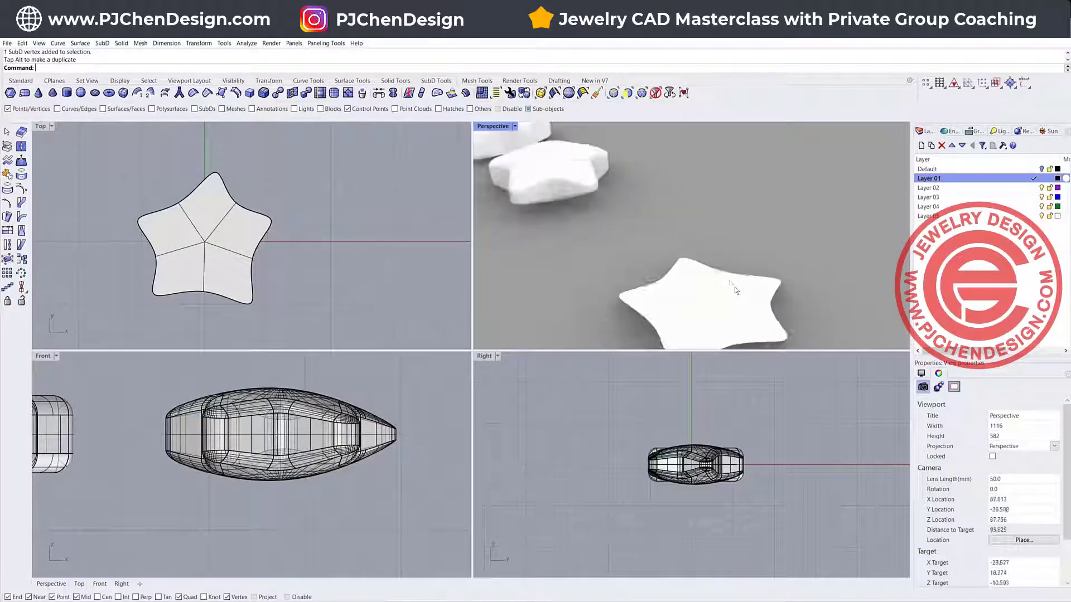
{"action": "left_click", "coordinate": [514, 126]}
{"action": "left_click", "coordinate": [510, 192]}
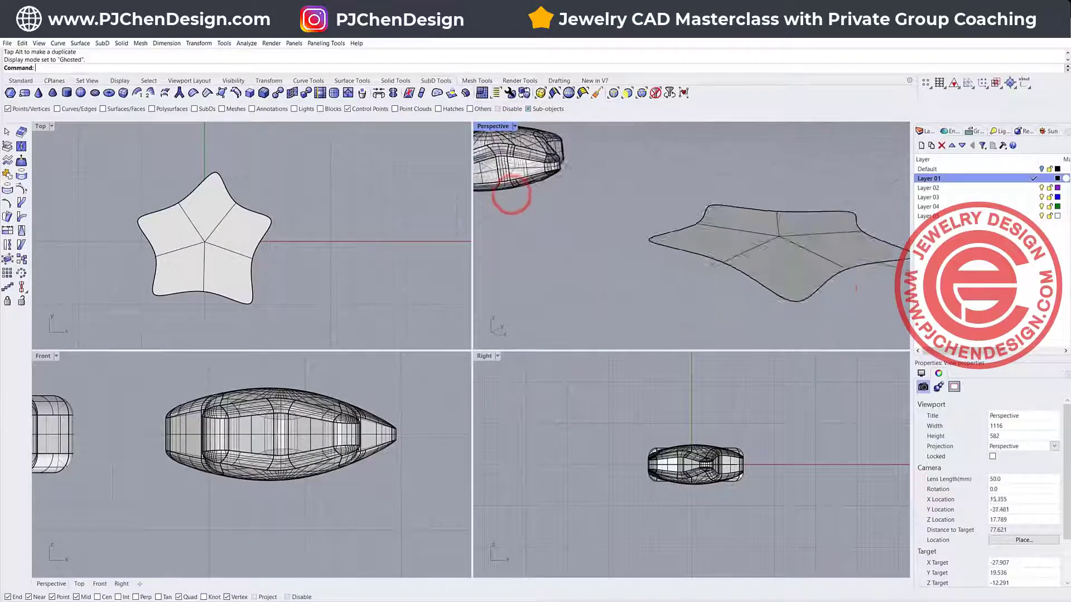
{"action": "right_click_drag", "start_coordinate": [781, 276], "coordinate": [720, 279]}
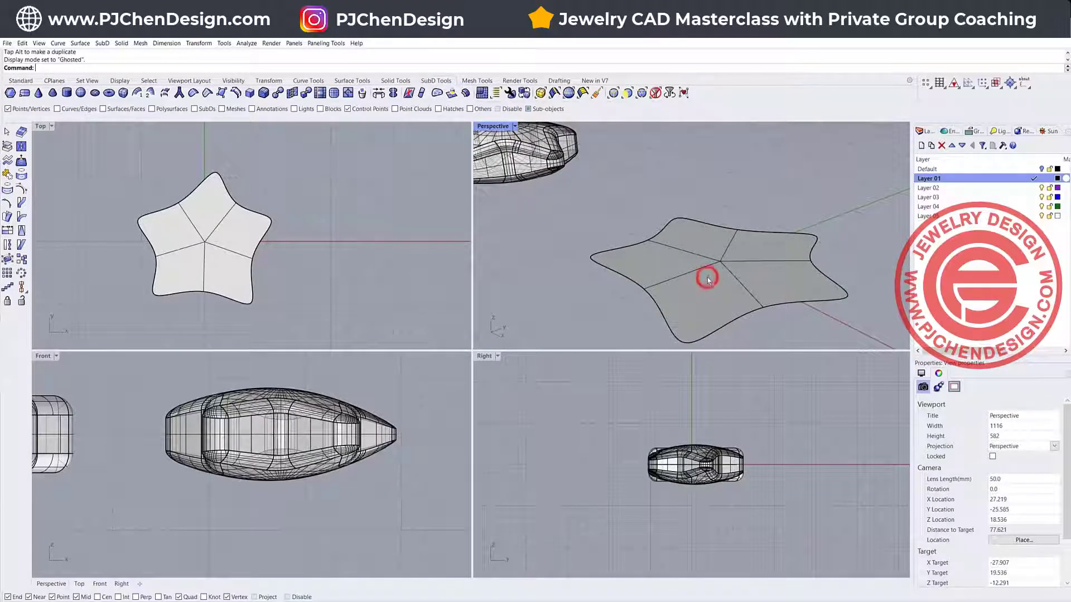
Clear the selection filter and offset the SubD star upward into a solid with a distance of 4, flipping the direction.
{"action": "left_click", "coordinate": [655, 93]}
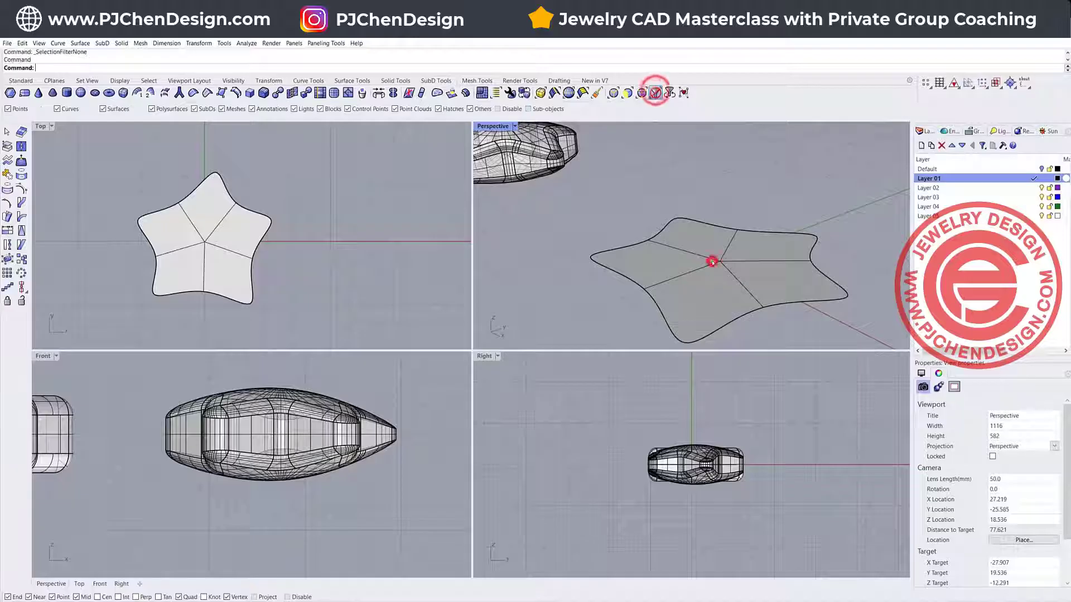
{"action": "left_click", "coordinate": [708, 271]}
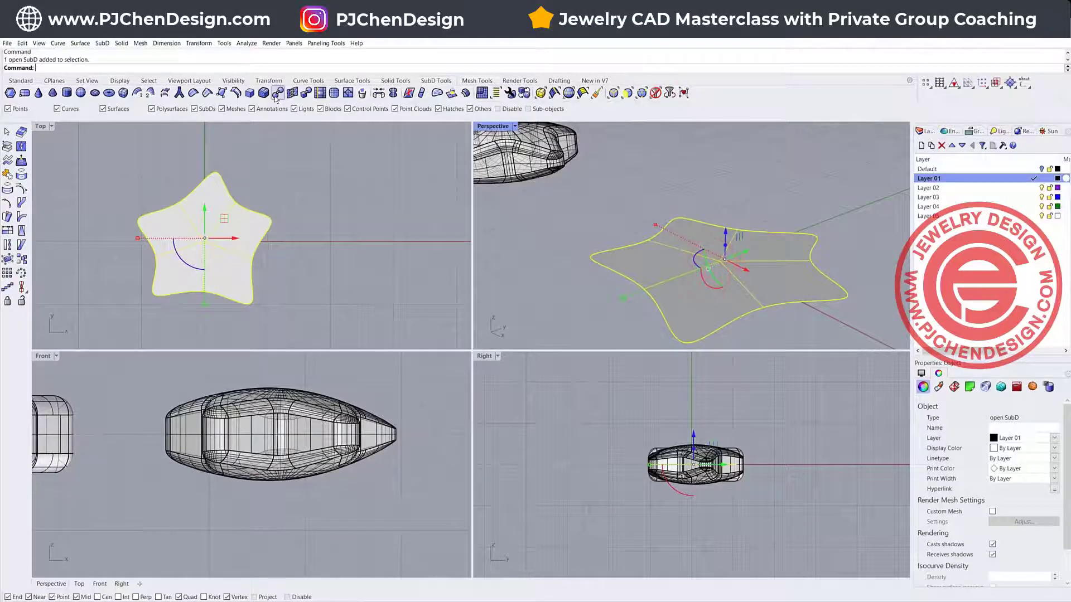
{"action": "left_click", "coordinate": [466, 94]}
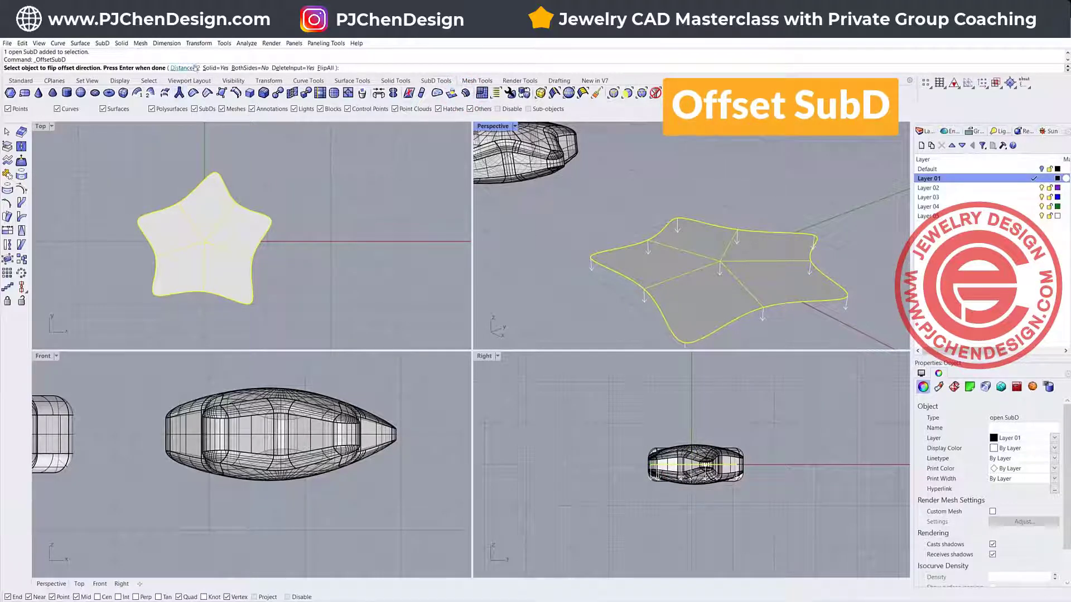
{"action": "left_click", "coordinate": [194, 68]}
{"action": "type", "text": "4"}
{"action": "key", "text": "Return"}
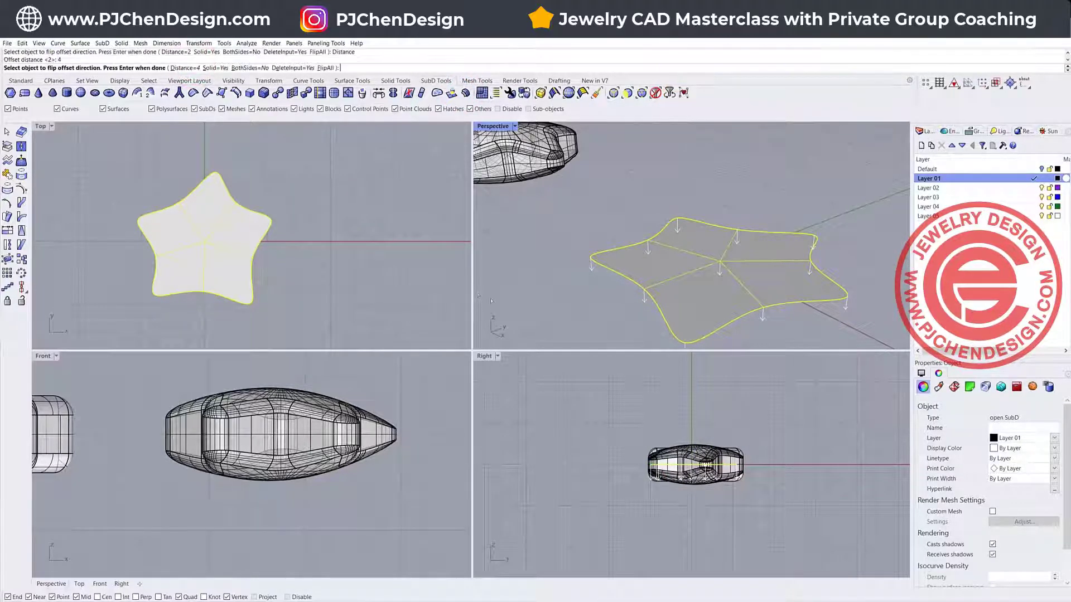
{"action": "left_click", "coordinate": [325, 67]}
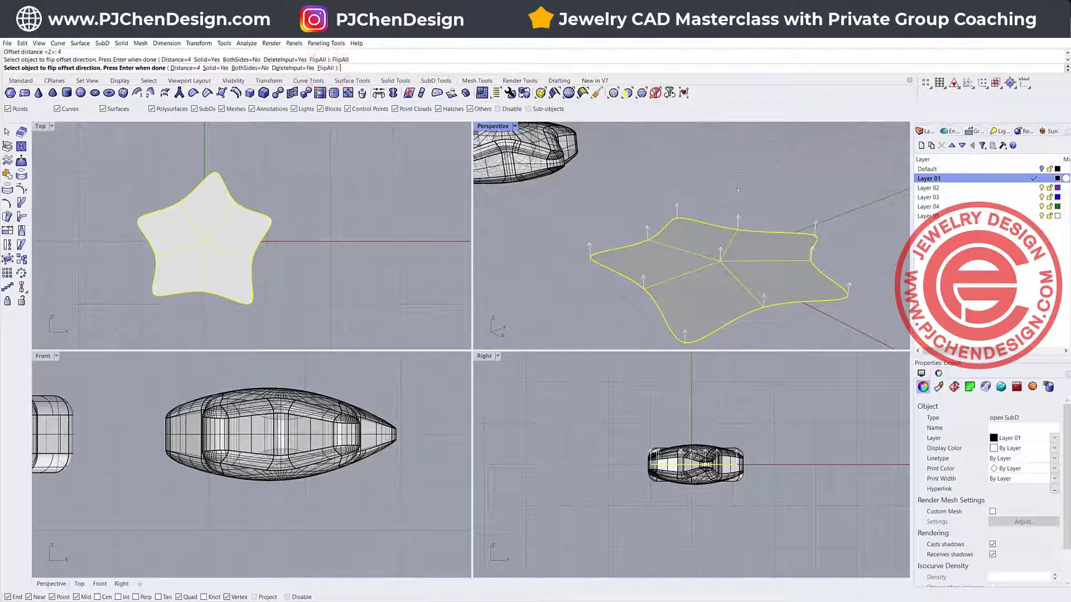
{"action": "key", "text": "Return"}
{"action": "right_click_drag", "start_coordinate": [577, 243], "coordinate": [667, 266]}
{"action": "scroll", "coordinate": [705, 242], "scroll_direction": "down", "scroll_amount": 2}
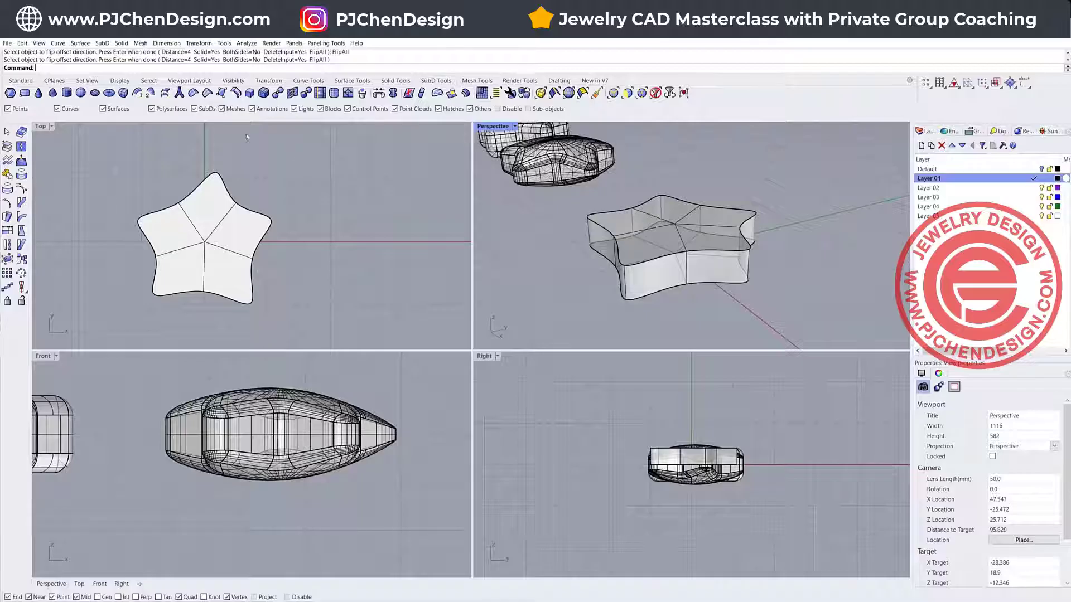
Remove the creases from all edges and vertices of the thickened SubD star.
{"action": "left_click", "coordinate": [193, 93]}
{"action": "left_click_drag", "start_coordinate": [343, 341], "coordinate": [341, 341]}
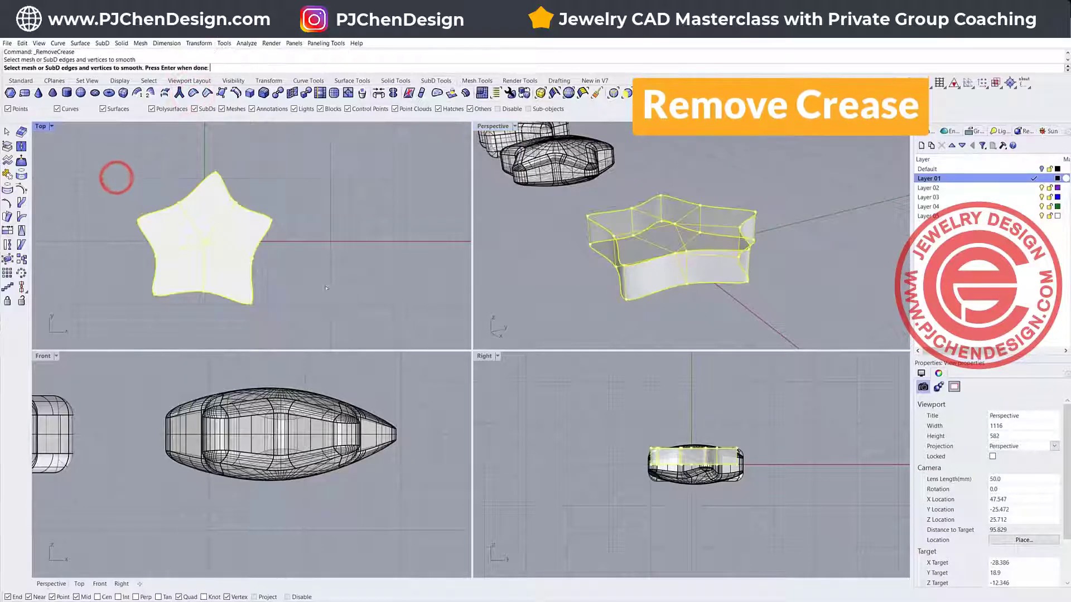
{"action": "key", "text": "Return"}
{"action": "right_click_drag", "start_coordinate": [689, 259], "coordinate": [622, 219]}
{"action": "scroll", "coordinate": [628, 194], "scroll_direction": "up", "scroll_amount": 2}
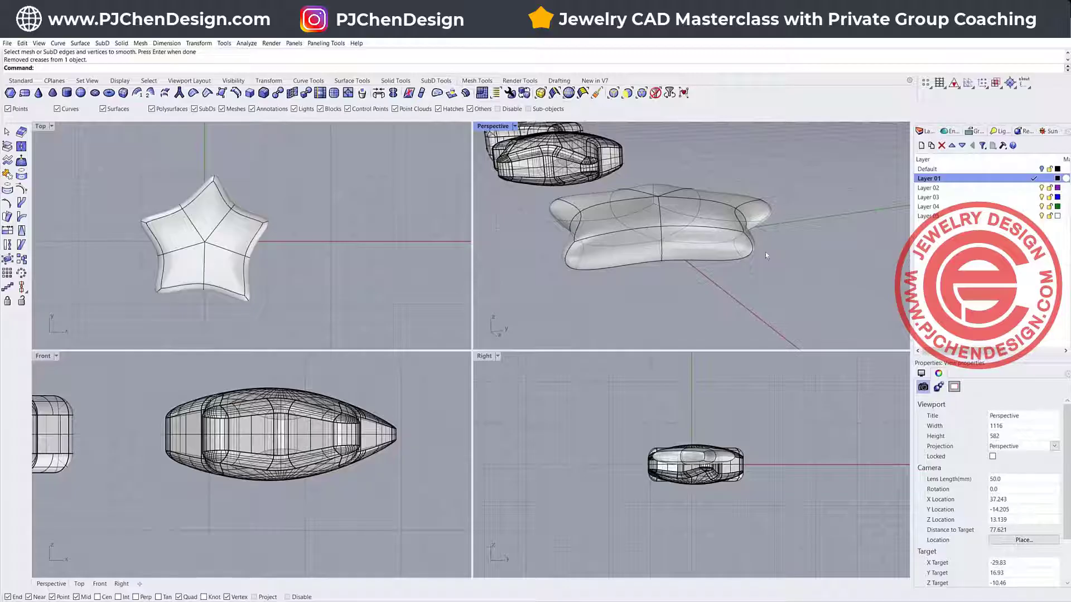
Insert a SubD edge loop from the upper rim edges all around the star, placing it about midway down the sides.
{"action": "left_click", "coordinate": [237, 94]}
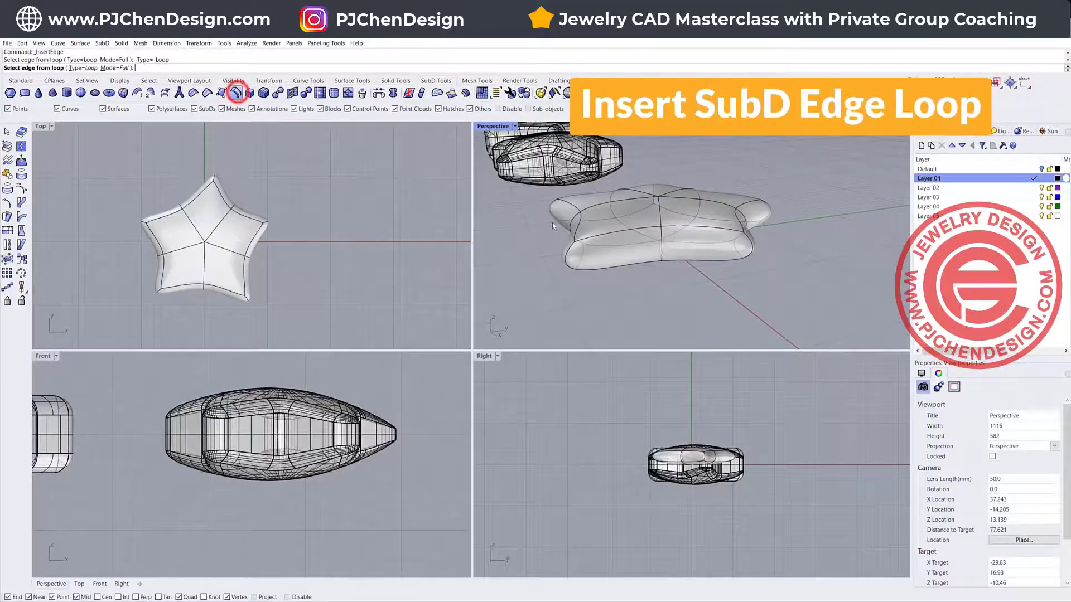
{"action": "left_click", "coordinate": [605, 238]}
{"action": "left_click", "coordinate": [739, 222]}
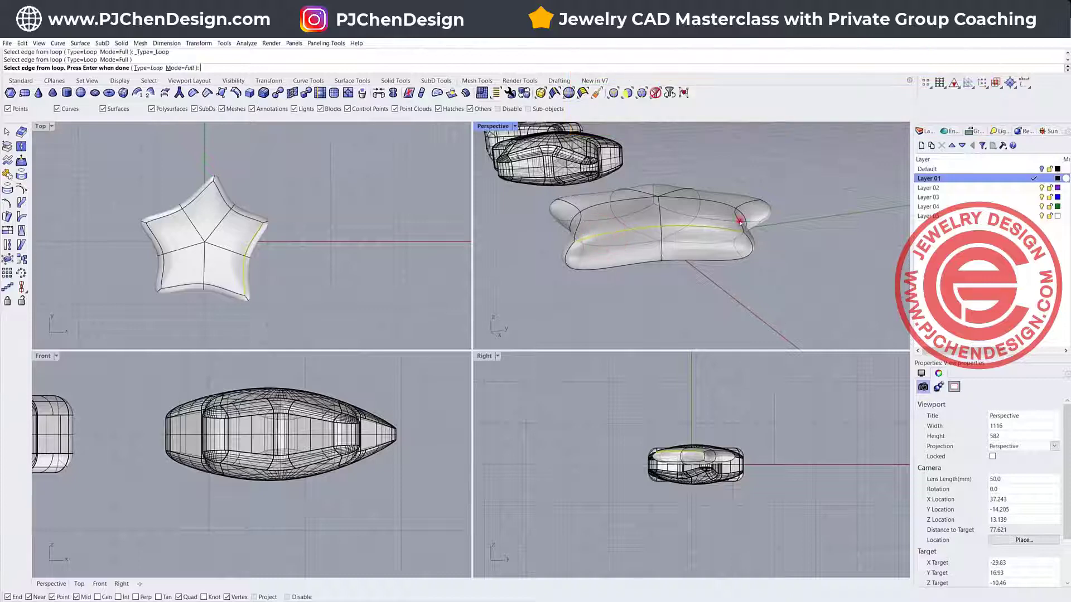
{"action": "left_click", "coordinate": [576, 207]}
{"action": "right_click_drag", "start_coordinate": [625, 240], "coordinate": [685, 230]}
{"action": "left_click", "coordinate": [658, 307]}
{"action": "scroll", "coordinate": [685, 303], "scroll_direction": "down", "scroll_amount": 4}
{"action": "key", "text": "Return"}
{"action": "scroll", "coordinate": [688, 211], "scroll_direction": "up", "scroll_amount": 2}
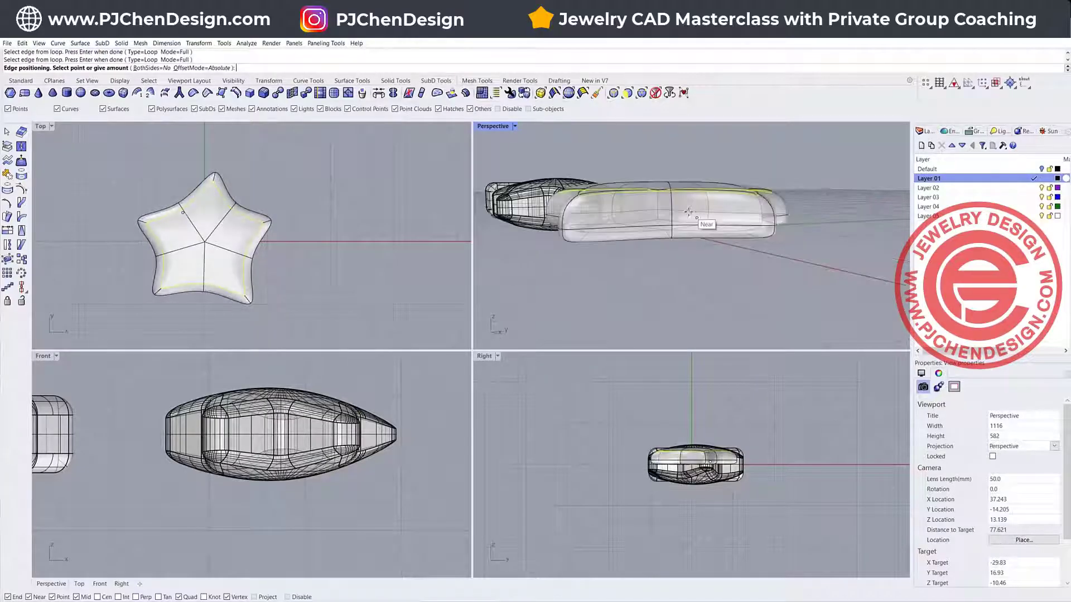
{"action": "left_click", "coordinate": [667, 210]}
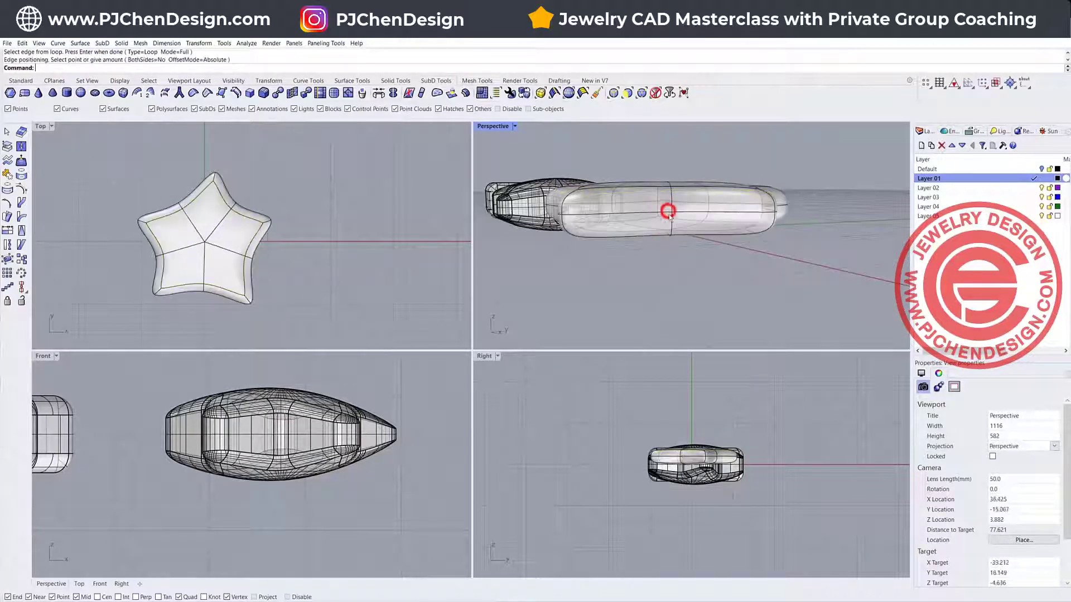
Restrict selection to edges and nudge the two SubD edges at the star's upper-left inner corner in the Top view.
{"action": "scroll", "coordinate": [667, 211], "scroll_direction": "down", "scroll_amount": 3}
{"action": "right_click_drag", "start_coordinate": [667, 210], "coordinate": [631, 267]}
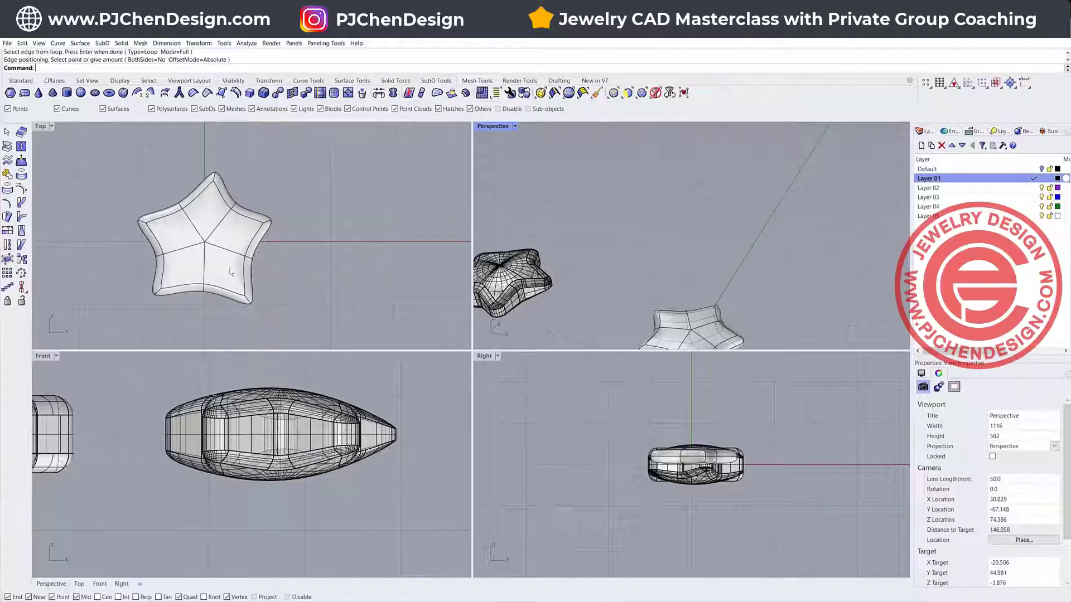
{"action": "scroll", "coordinate": [236, 242], "scroll_direction": "up", "scroll_amount": 2}
{"action": "mouse_move", "coordinate": [256, 223]}
{"action": "right_mouse_down"}
{"action": "mouse_move", "coordinate": [282, 205]}
{"action": "mouse_move", "coordinate": [272, 210]}
{"action": "right_mouse_up"}
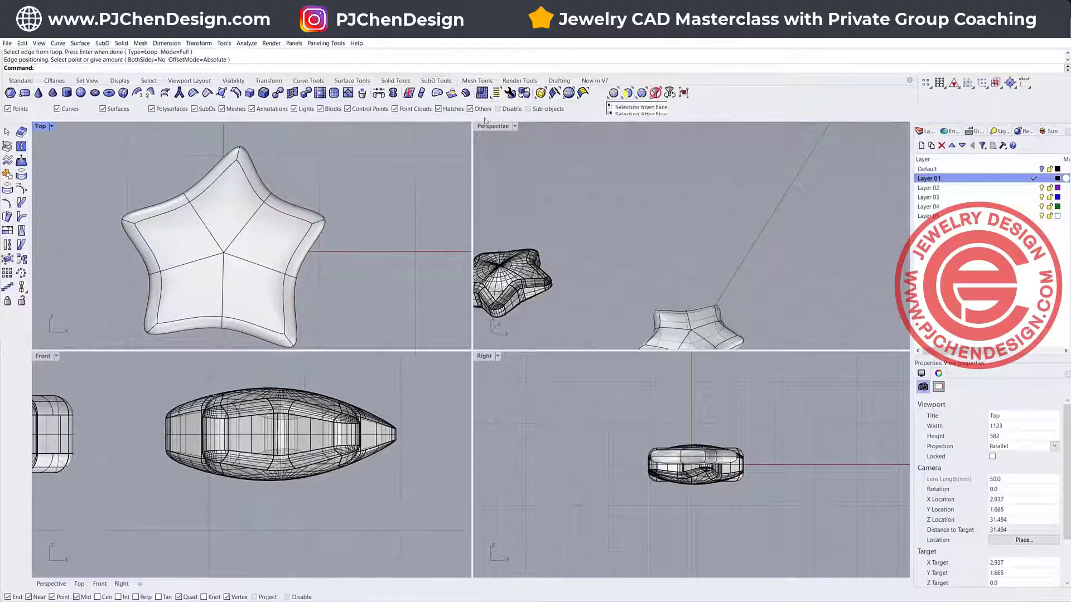
{"action": "left_click", "coordinate": [612, 93]}
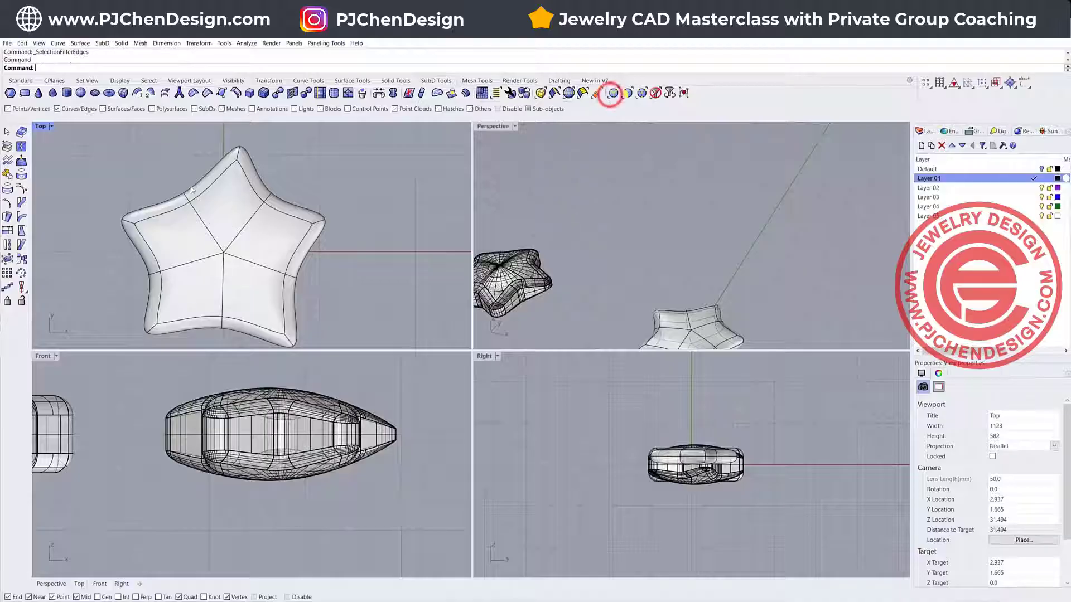
{"action": "left_click_drag", "start_coordinate": [160, 177], "coordinate": [212, 180]}
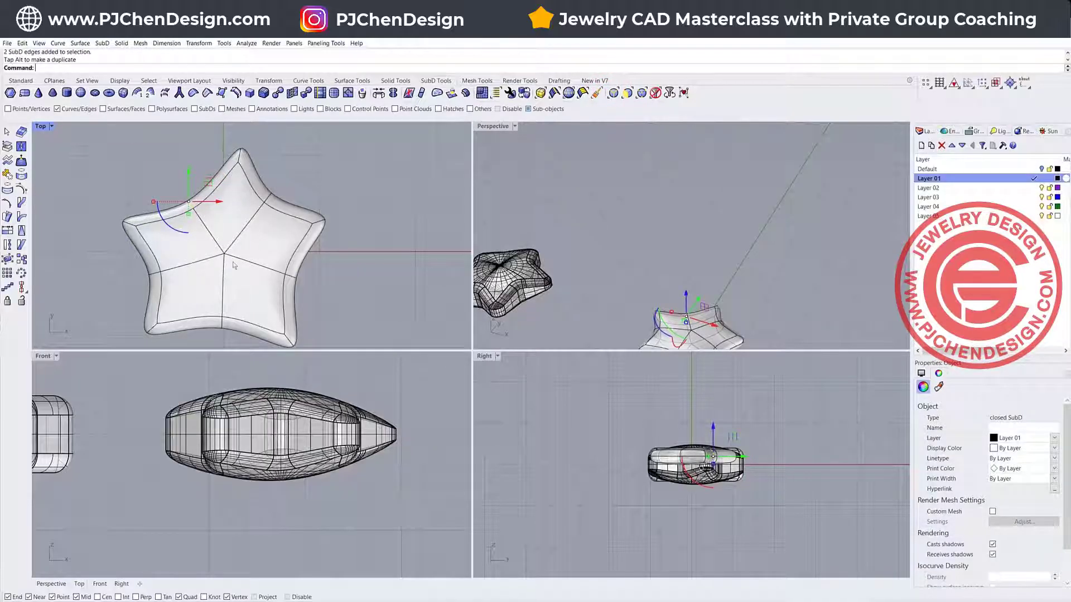
{"action": "left_click", "coordinate": [430, 211]}
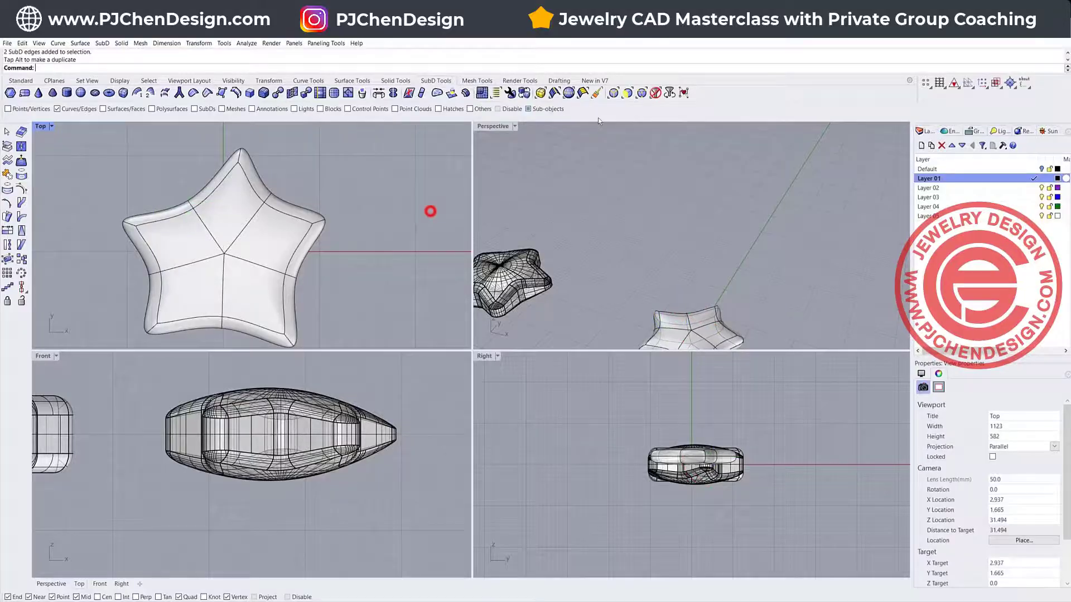
Select the upper and lower centre vertices and scale them apart vertically to bulge the middle of the star.
{"action": "left_click", "coordinate": [642, 93]}
{"action": "left_click_drag", "start_coordinate": [204, 243], "coordinate": [244, 267]}
{"action": "scroll", "coordinate": [689, 457], "scroll_direction": "up", "scroll_amount": 4}
{"action": "right_click_drag", "start_coordinate": [689, 457], "coordinate": [639, 434]}
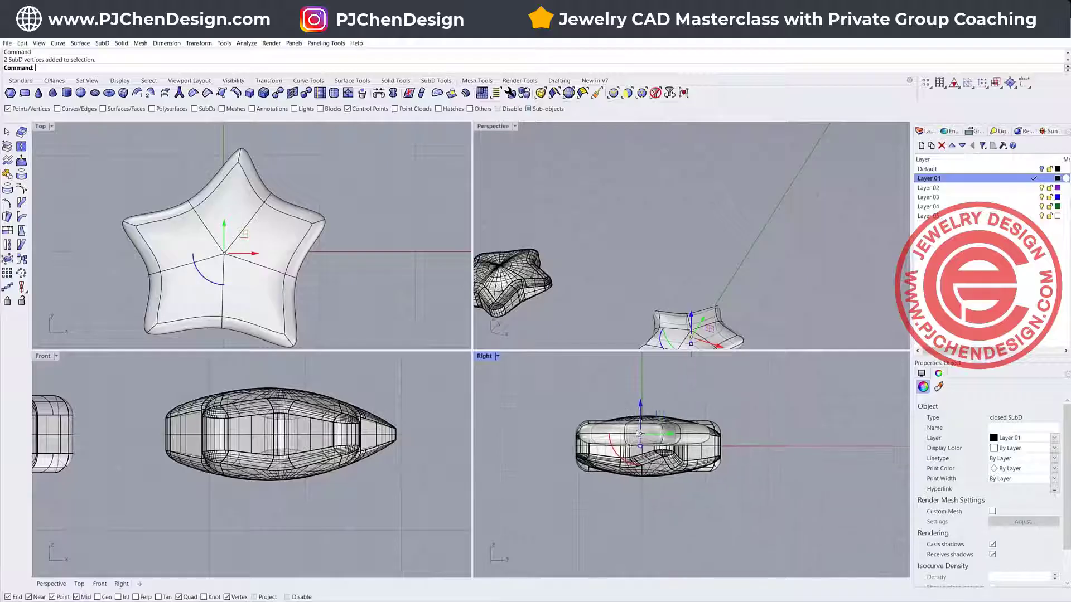
{"action": "left_click_drag", "start_coordinate": [641, 449], "coordinate": [640, 477]}
{"action": "left_click", "coordinate": [643, 239]}
Select the upper and lower side edges at the right arm's tip and scale them together vertically to thin the tip.
{"action": "right_click_drag", "start_coordinate": [643, 239], "coordinate": [700, 231]}
{"action": "scroll", "coordinate": [695, 239], "scroll_direction": "up", "scroll_amount": 6}
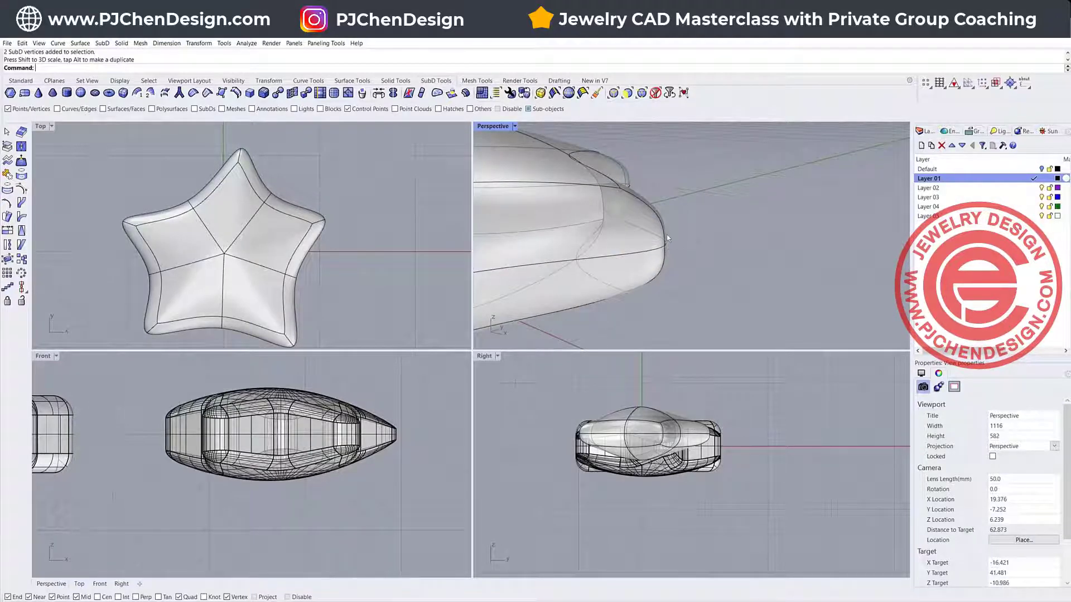
{"action": "left_click", "coordinate": [613, 93]}
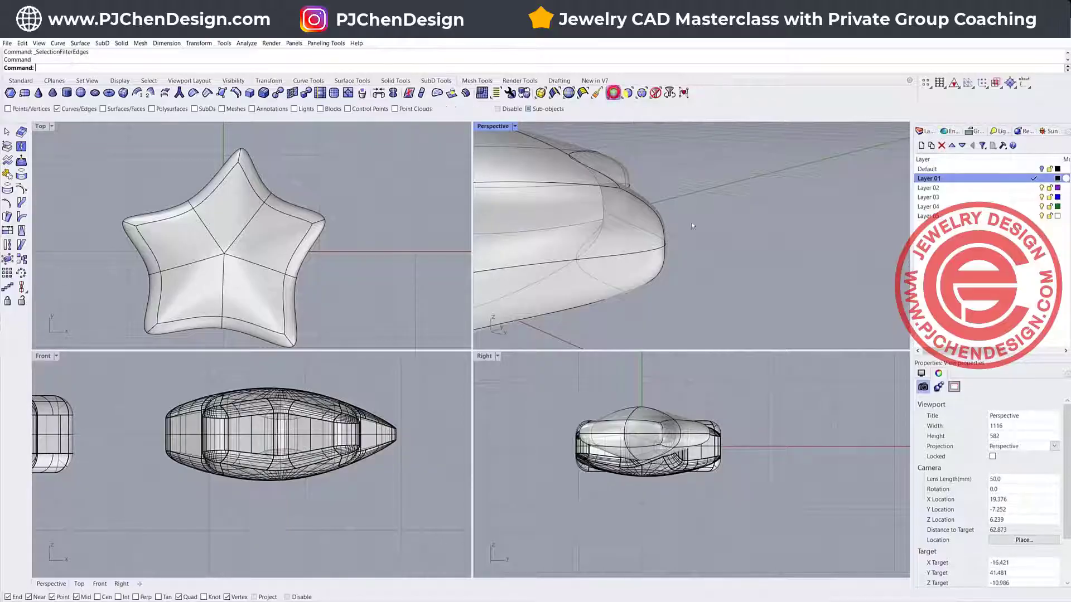
{"action": "left_click", "coordinate": [661, 227]}
{"action": "left_click", "coordinate": [665, 263]}
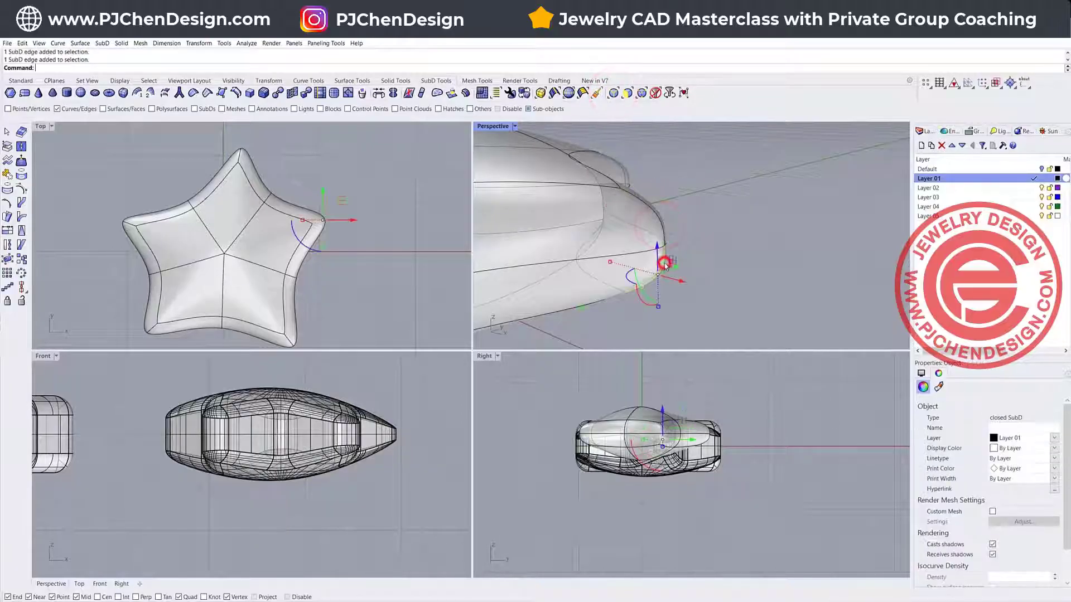
{"action": "left_click", "coordinate": [661, 229], "text": "shift"}
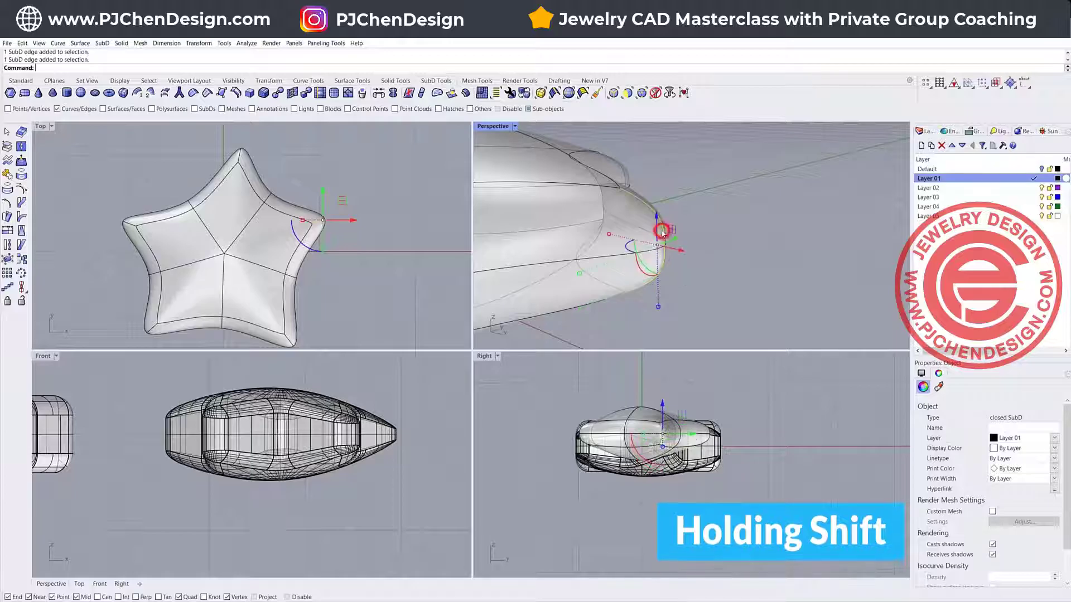
{"action": "left_click_drag", "start_coordinate": [658, 307], "coordinate": [658, 260]}
{"action": "left_click", "coordinate": [746, 232]}
Adjust the position of the right arm's two tip edges in the Top view to refine the star's outline.
{"action": "scroll", "coordinate": [746, 232], "scroll_direction": "down", "scroll_amount": 8}
{"action": "right_click_drag", "start_coordinate": [726, 212], "coordinate": [656, 255]}
{"action": "scroll", "coordinate": [327, 235], "scroll_direction": "down", "scroll_amount": 2}
{"action": "left_click_drag", "start_coordinate": [304, 187], "coordinate": [363, 252]}
{"action": "mouse_move", "coordinate": [346, 200]}
{"action": "left_mouse_down"}
{"action": "mouse_move", "coordinate": [365, 215]}
{"action": "mouse_move", "coordinate": [355, 211]}
{"action": "left_mouse_up"}
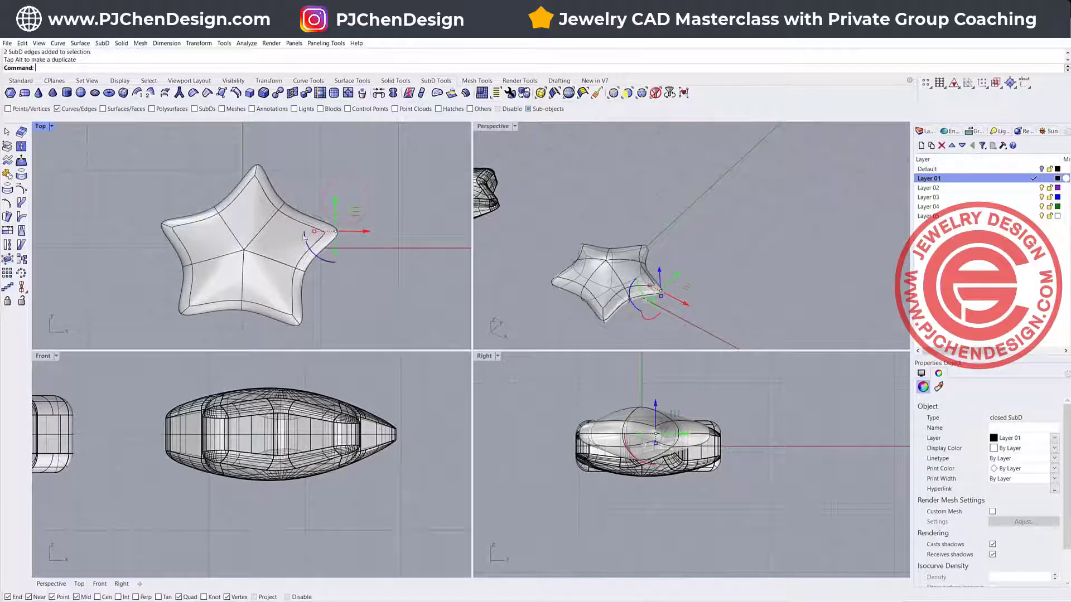
{"action": "left_click_drag", "start_coordinate": [289, 253], "coordinate": [306, 239]}
{"action": "left_click", "coordinate": [382, 275]}
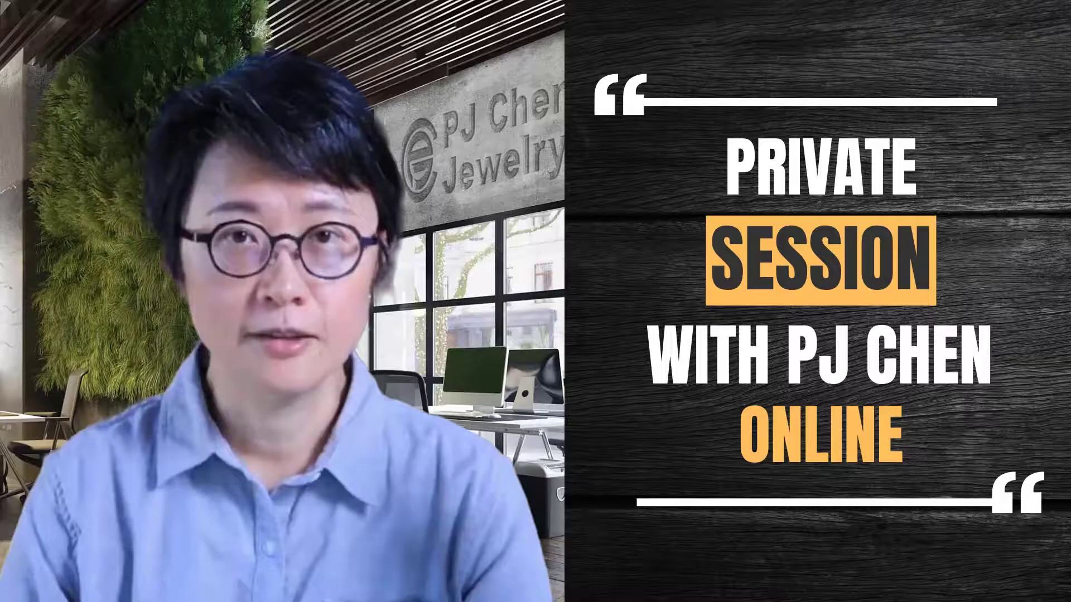